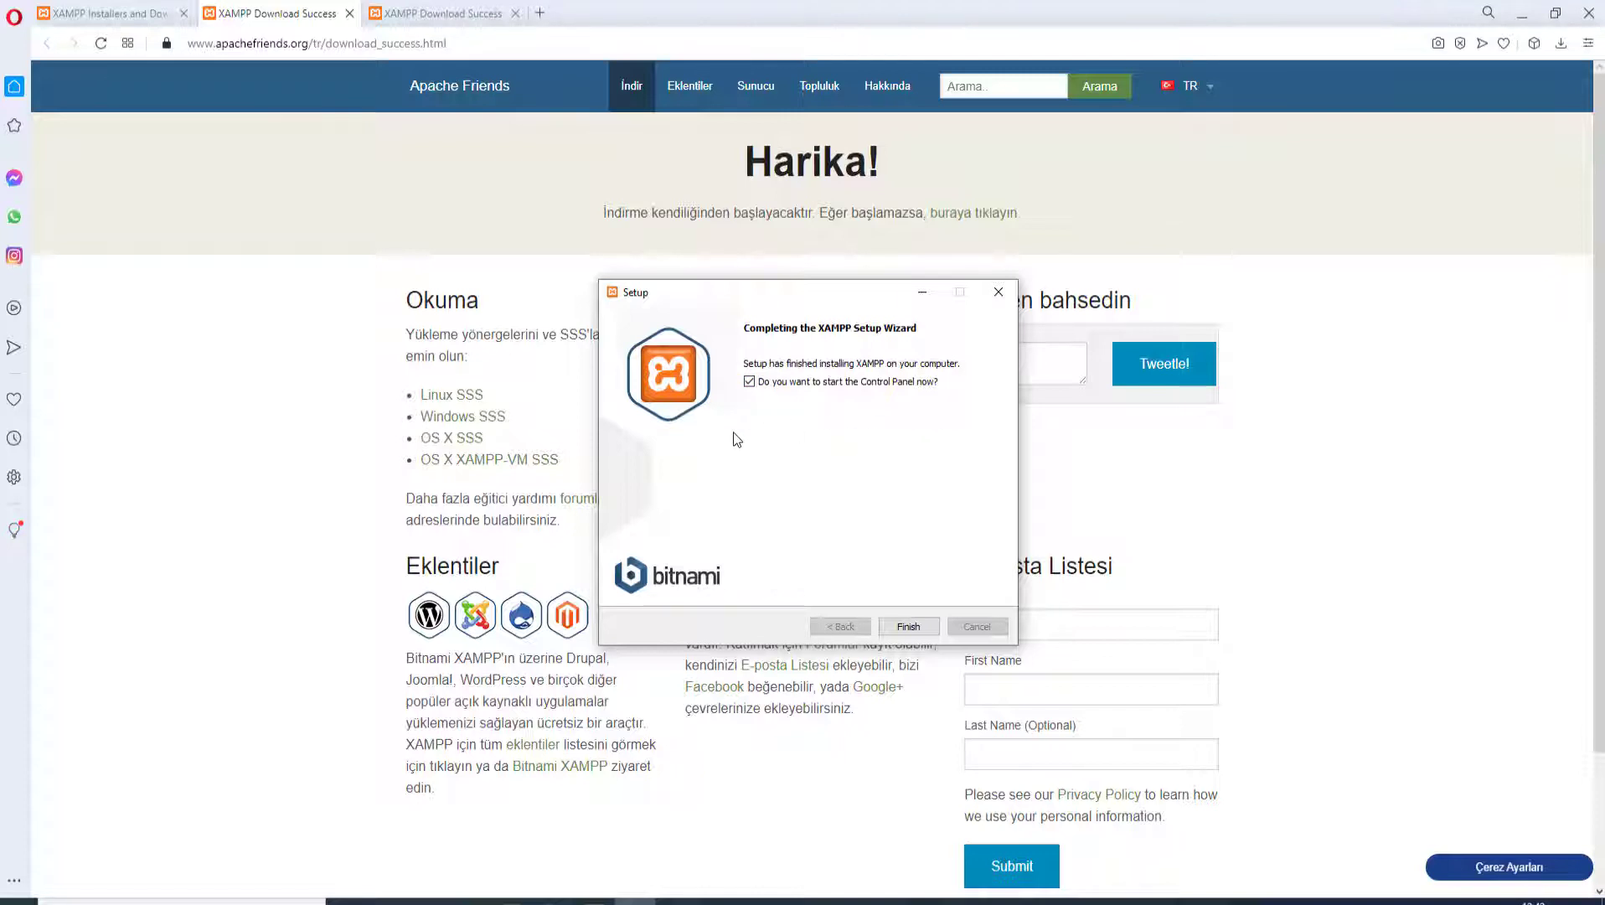
# Step: Finish the XAMPP setup with the Control Panel set to launch, and move its window to the middle of the screen
pyautogui.click(750, 383)
pyautogui.click(749, 382)
pyautogui.click(905, 630)
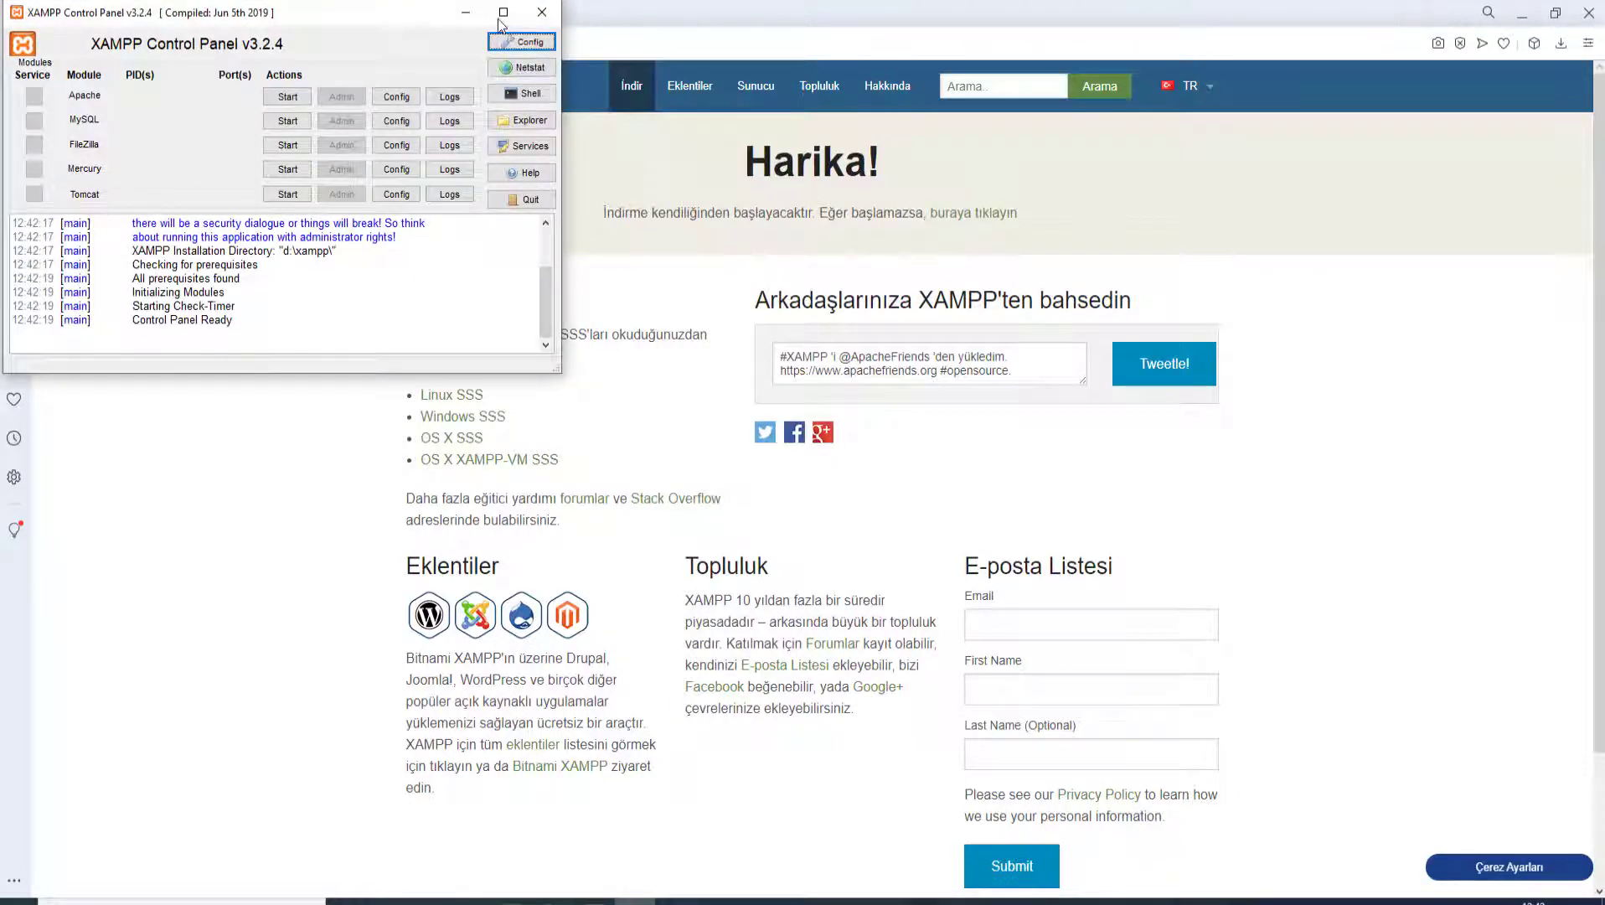
pyautogui.click(503, 12)
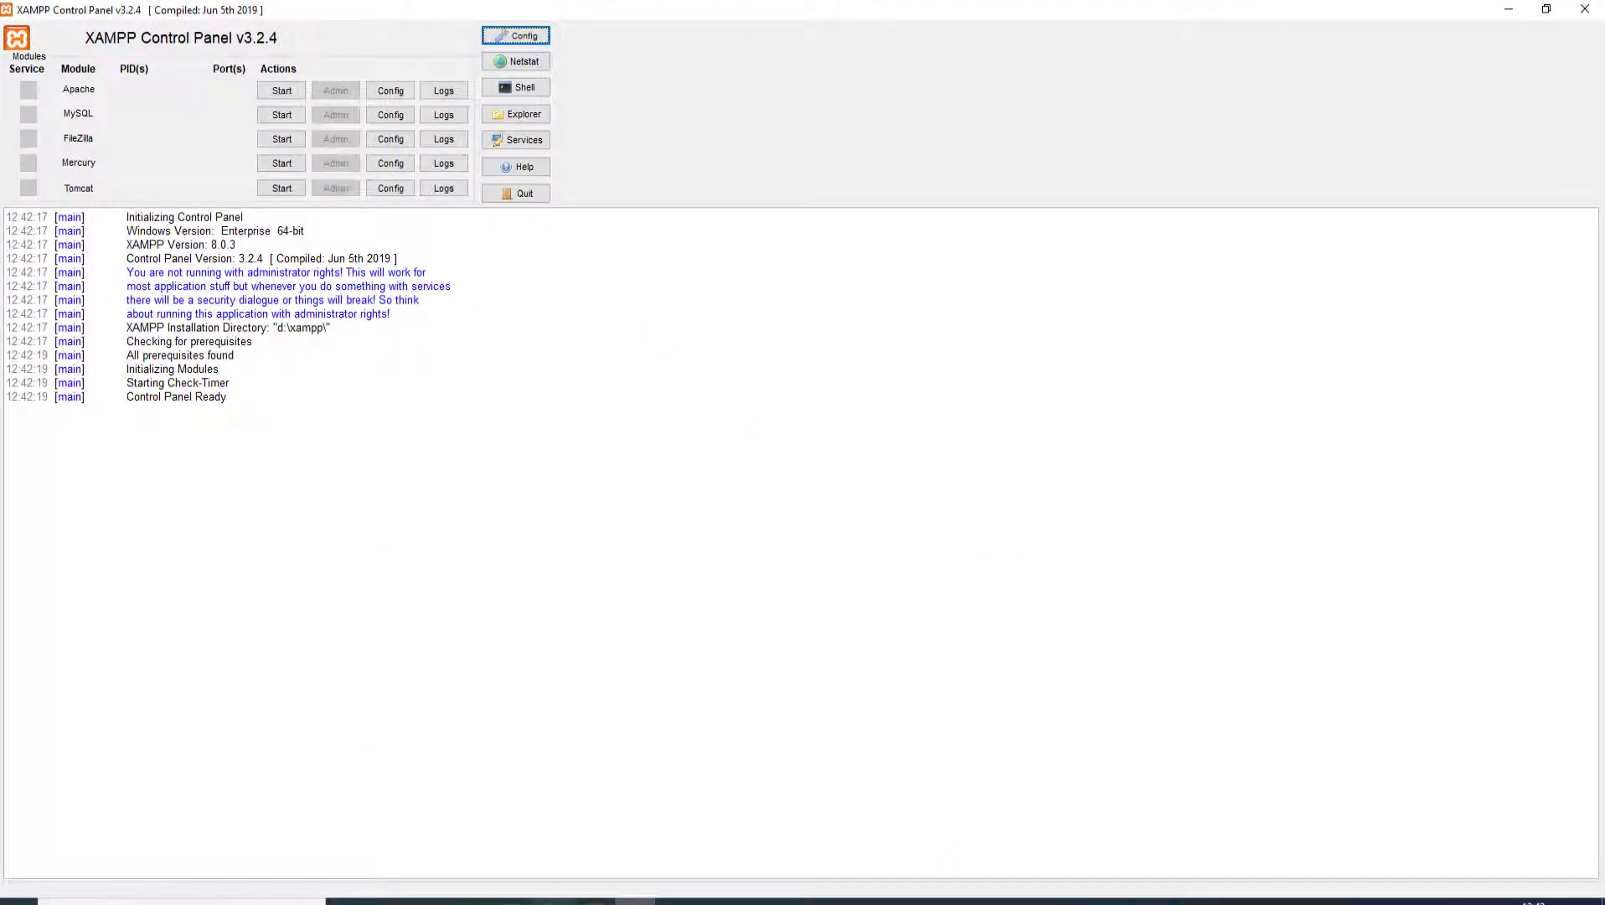
pyautogui.click(1543, 10)
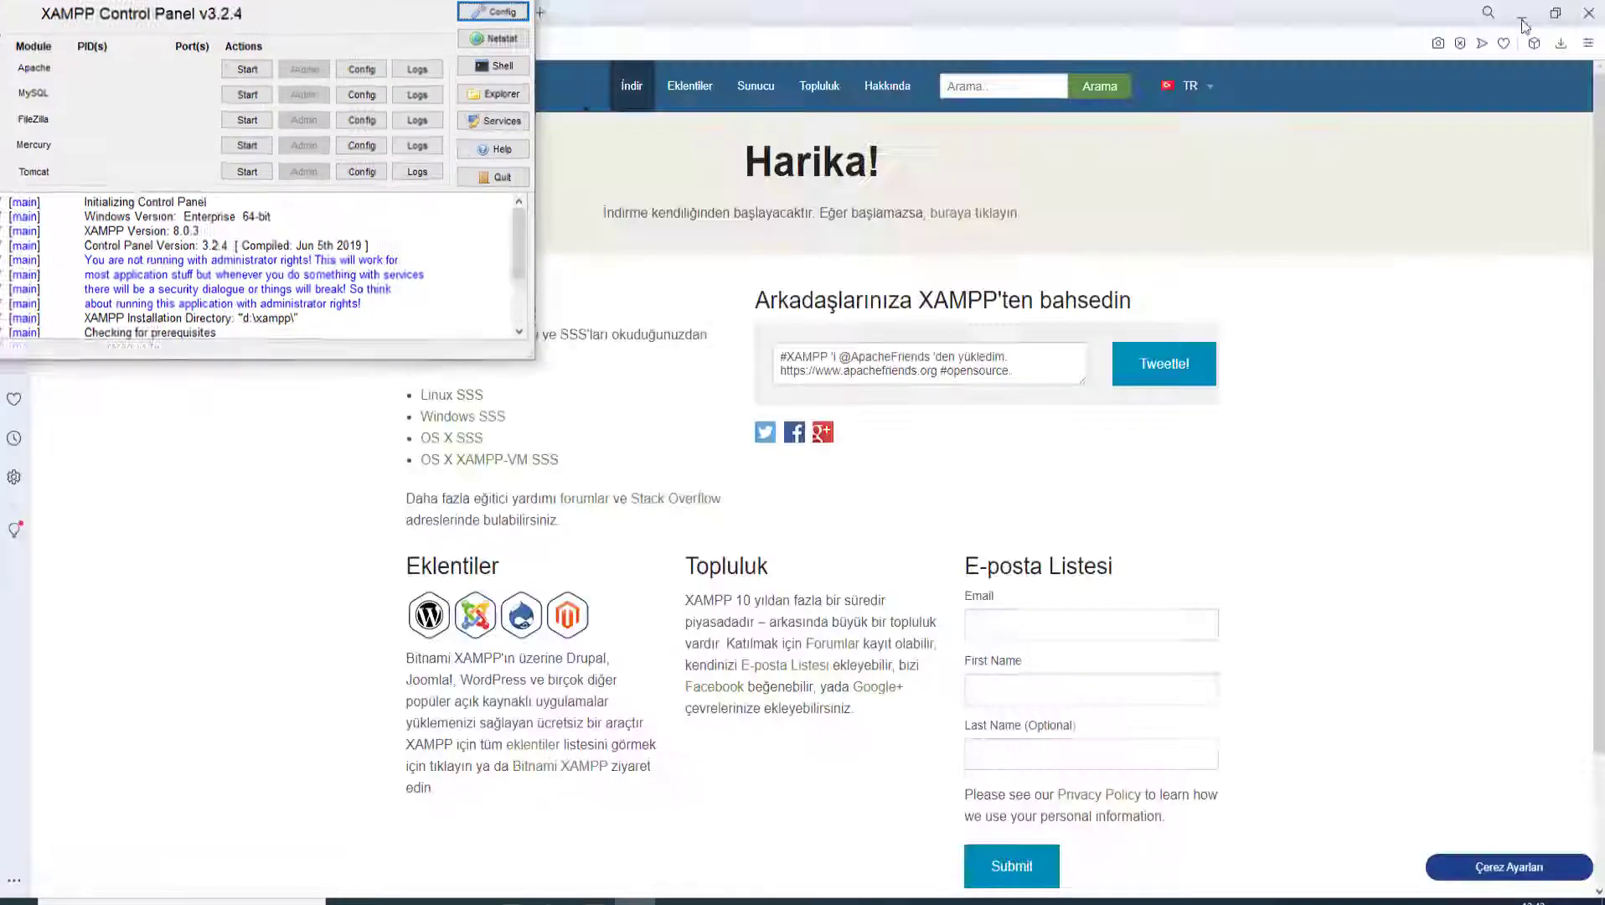
pyautogui.moveTo(319, 17); pyautogui.dragTo(773, 352)
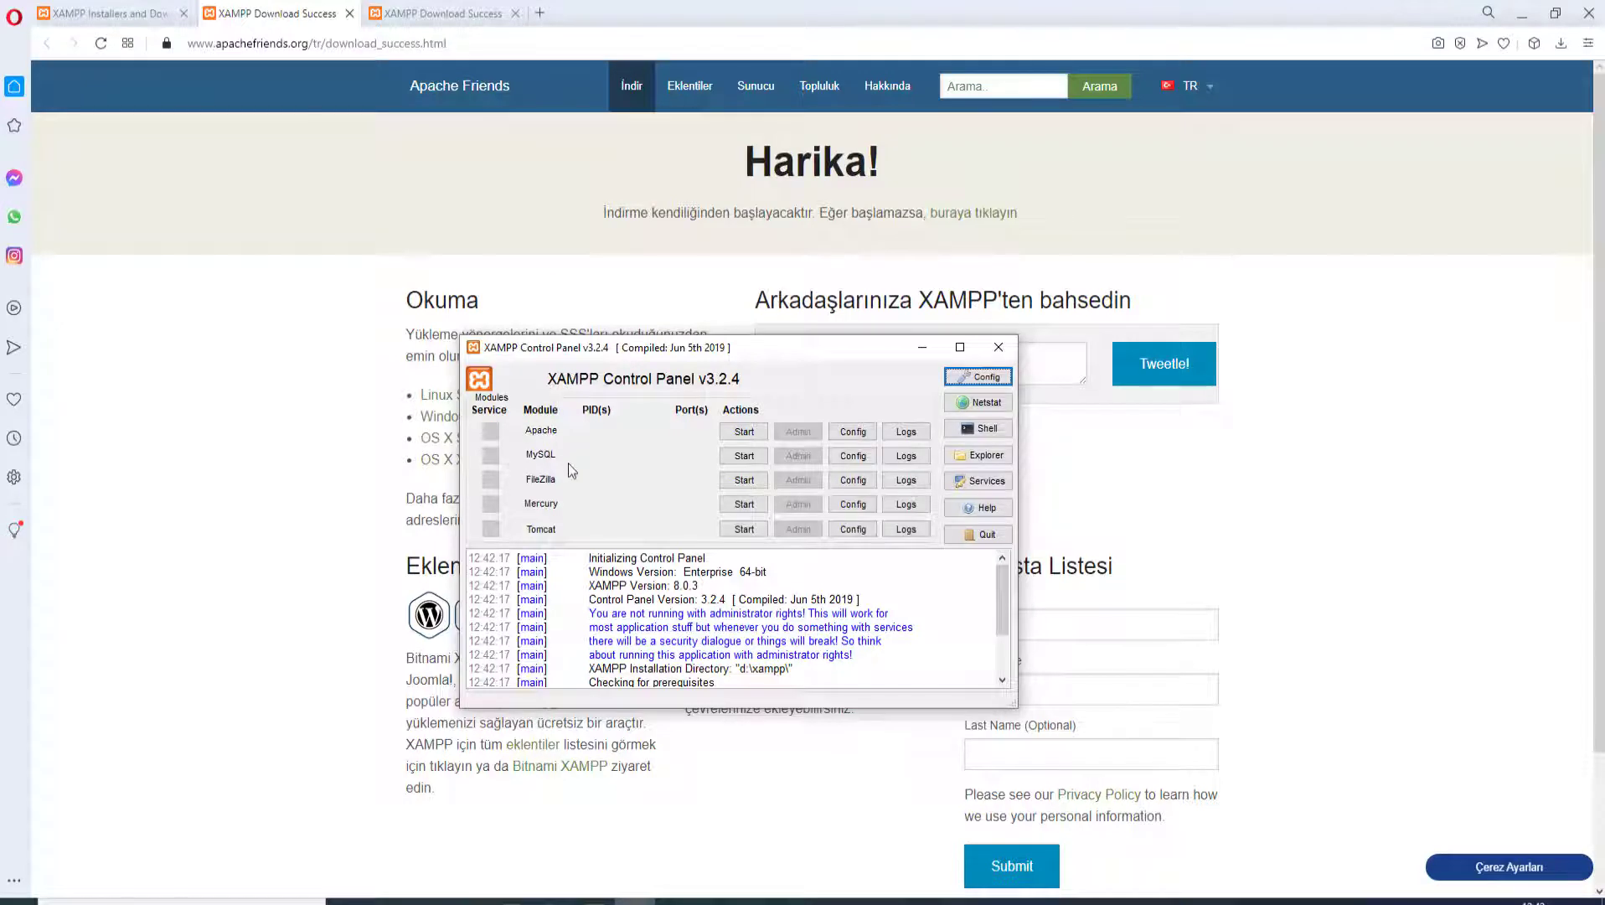
# Step: Start the Apache and MySQL modules and stop both again
pyautogui.click(743, 432)
pyautogui.click(743, 456)
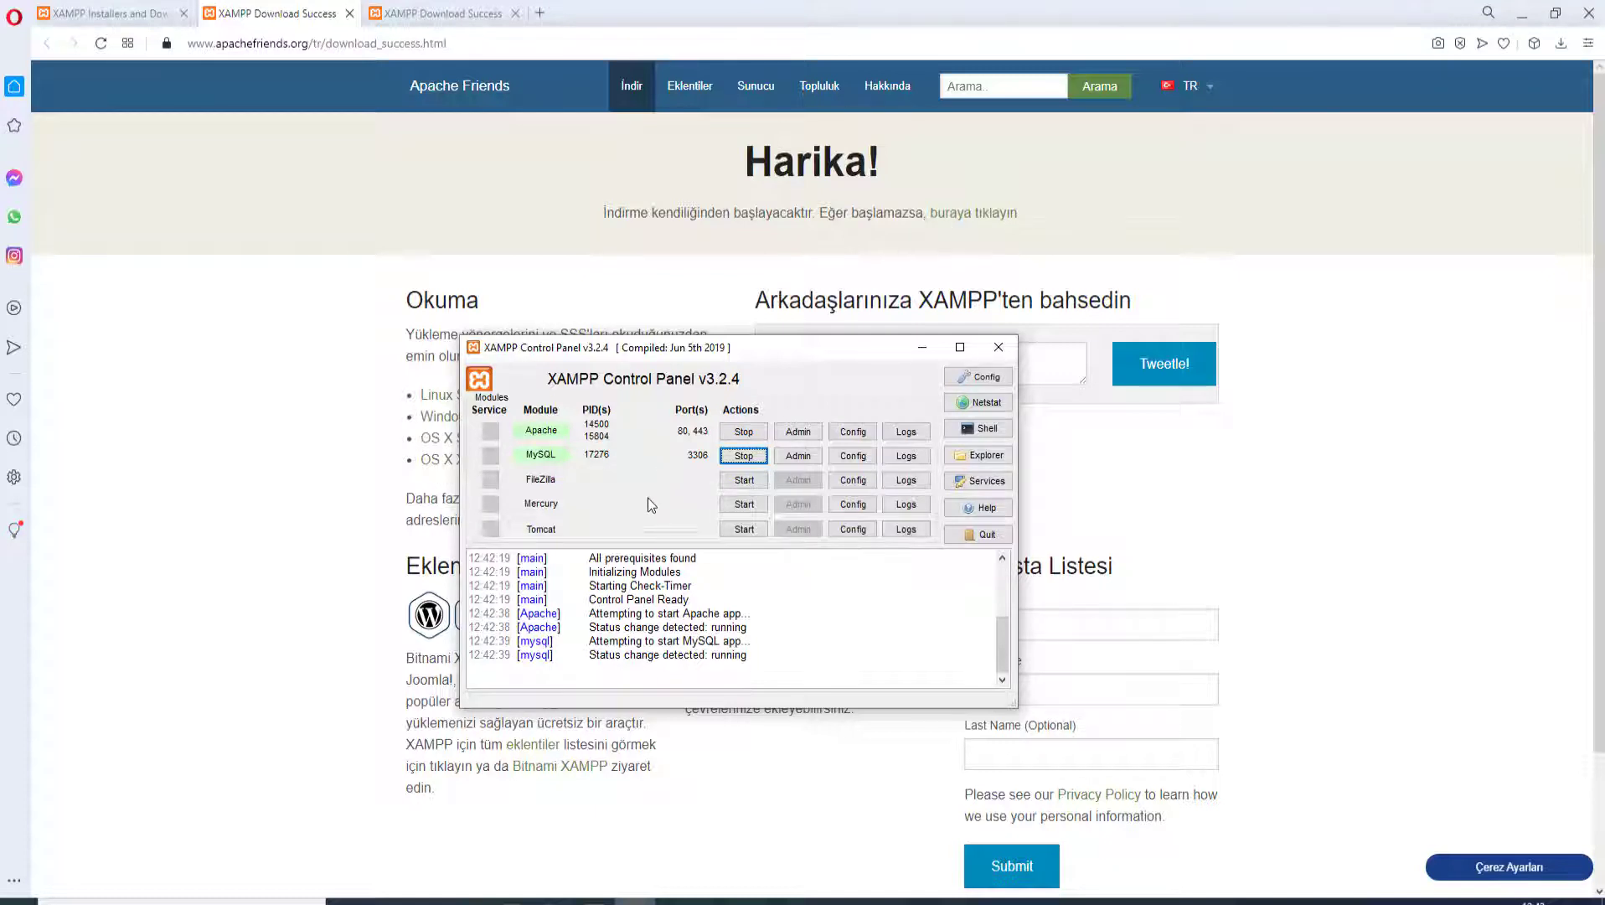
pyautogui.click(738, 457)
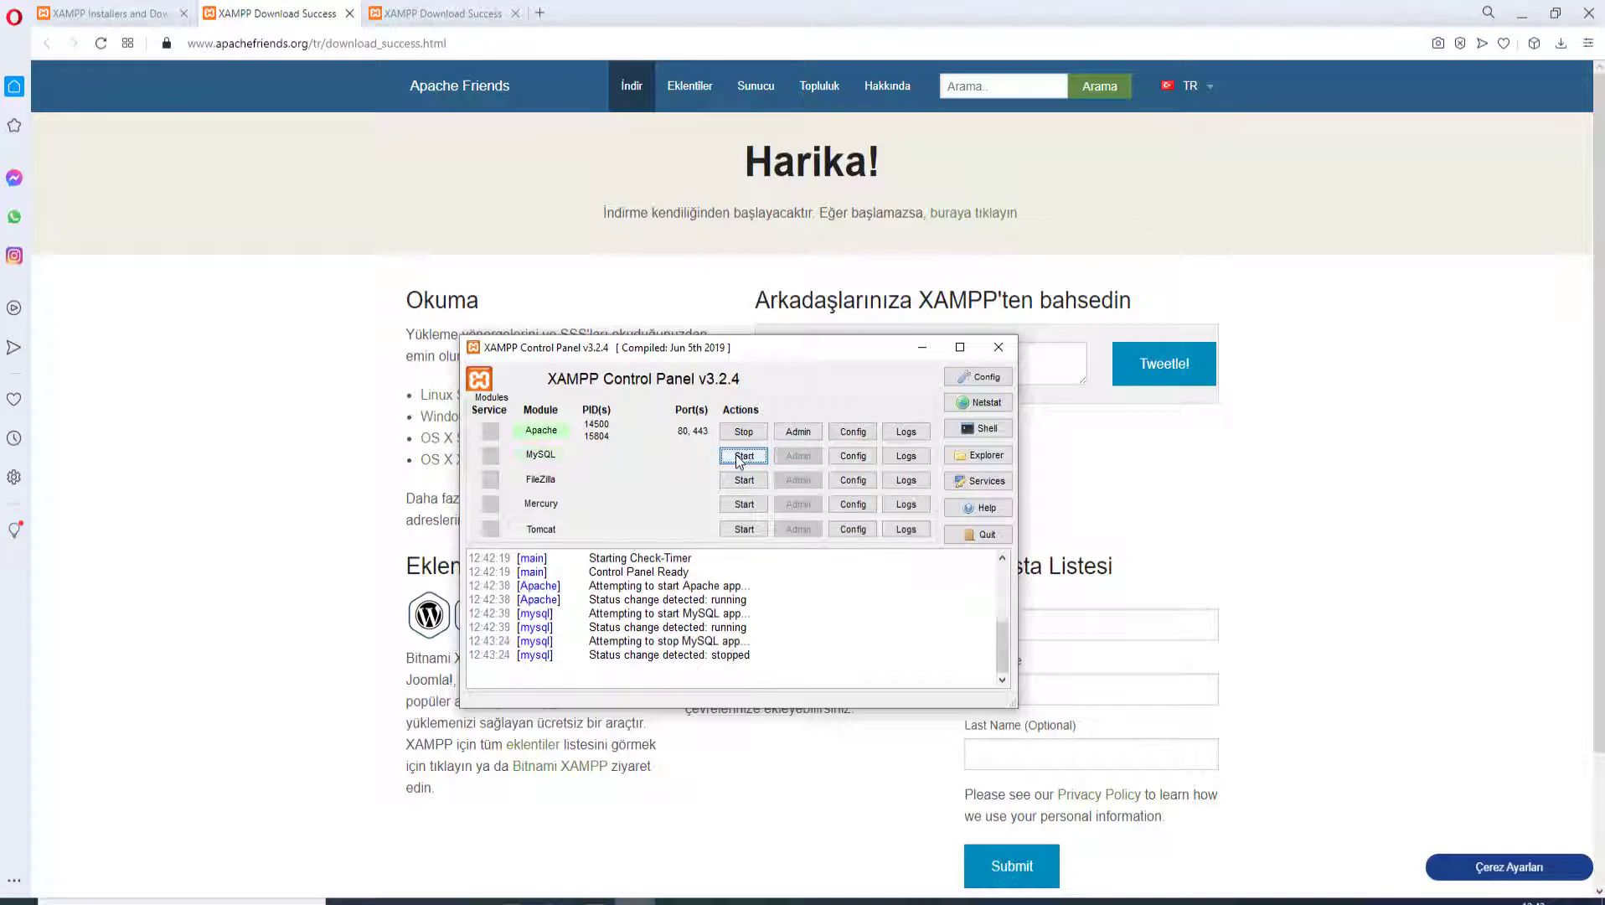
pyautogui.click(744, 432)
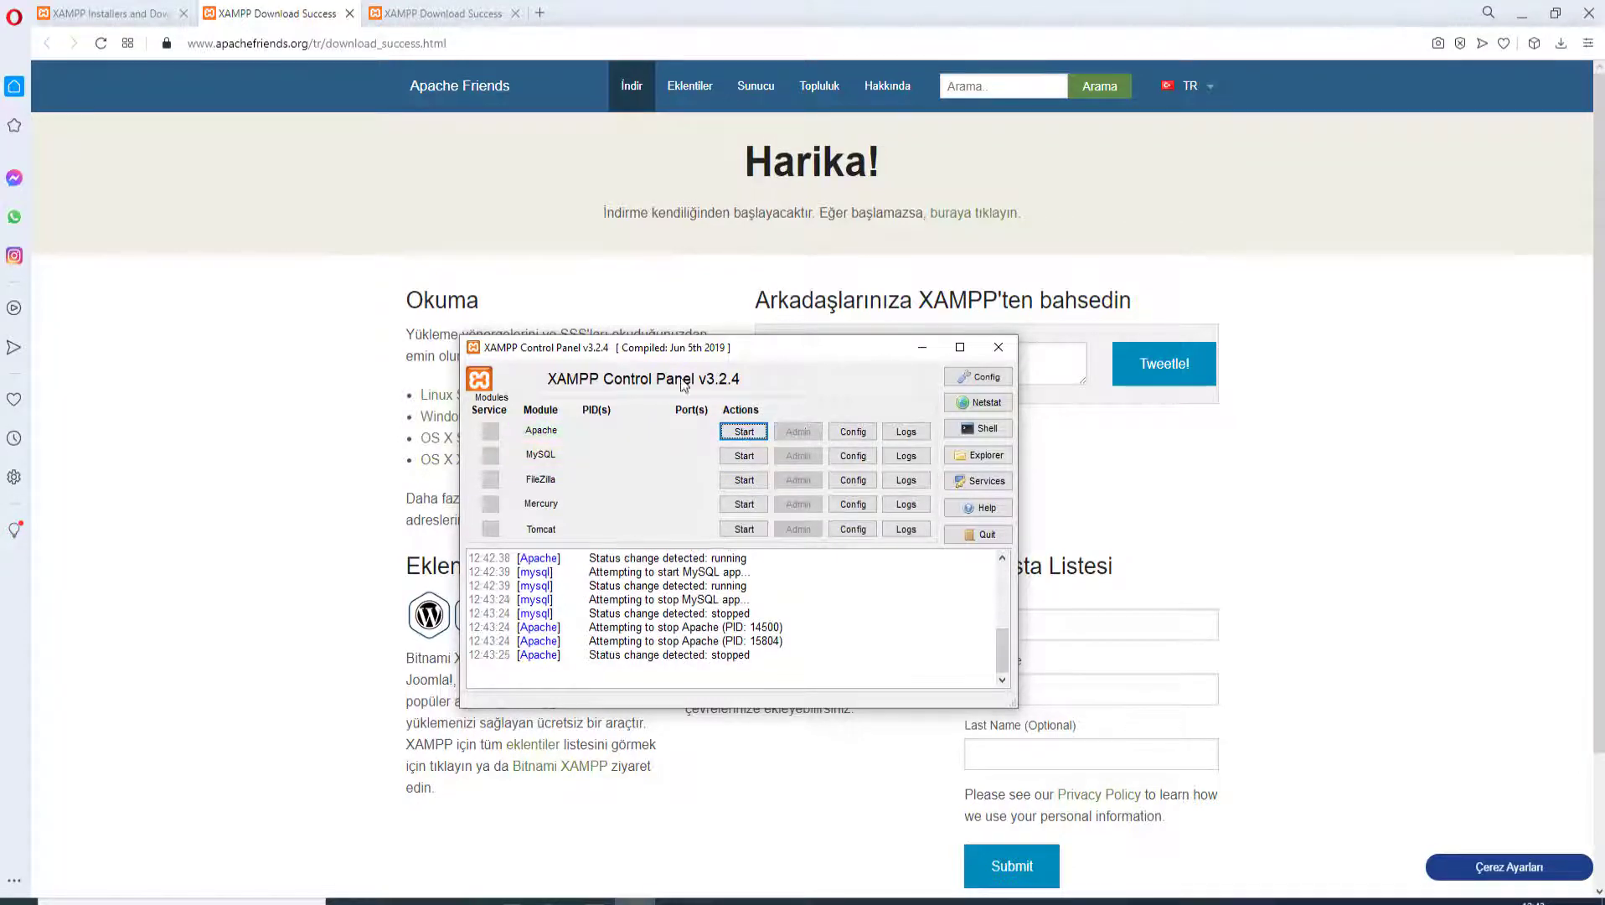
# Step: Open Apache's httpd.conf configuration file in a maximized window and skim its directives and module list
pyautogui.click(851, 432)
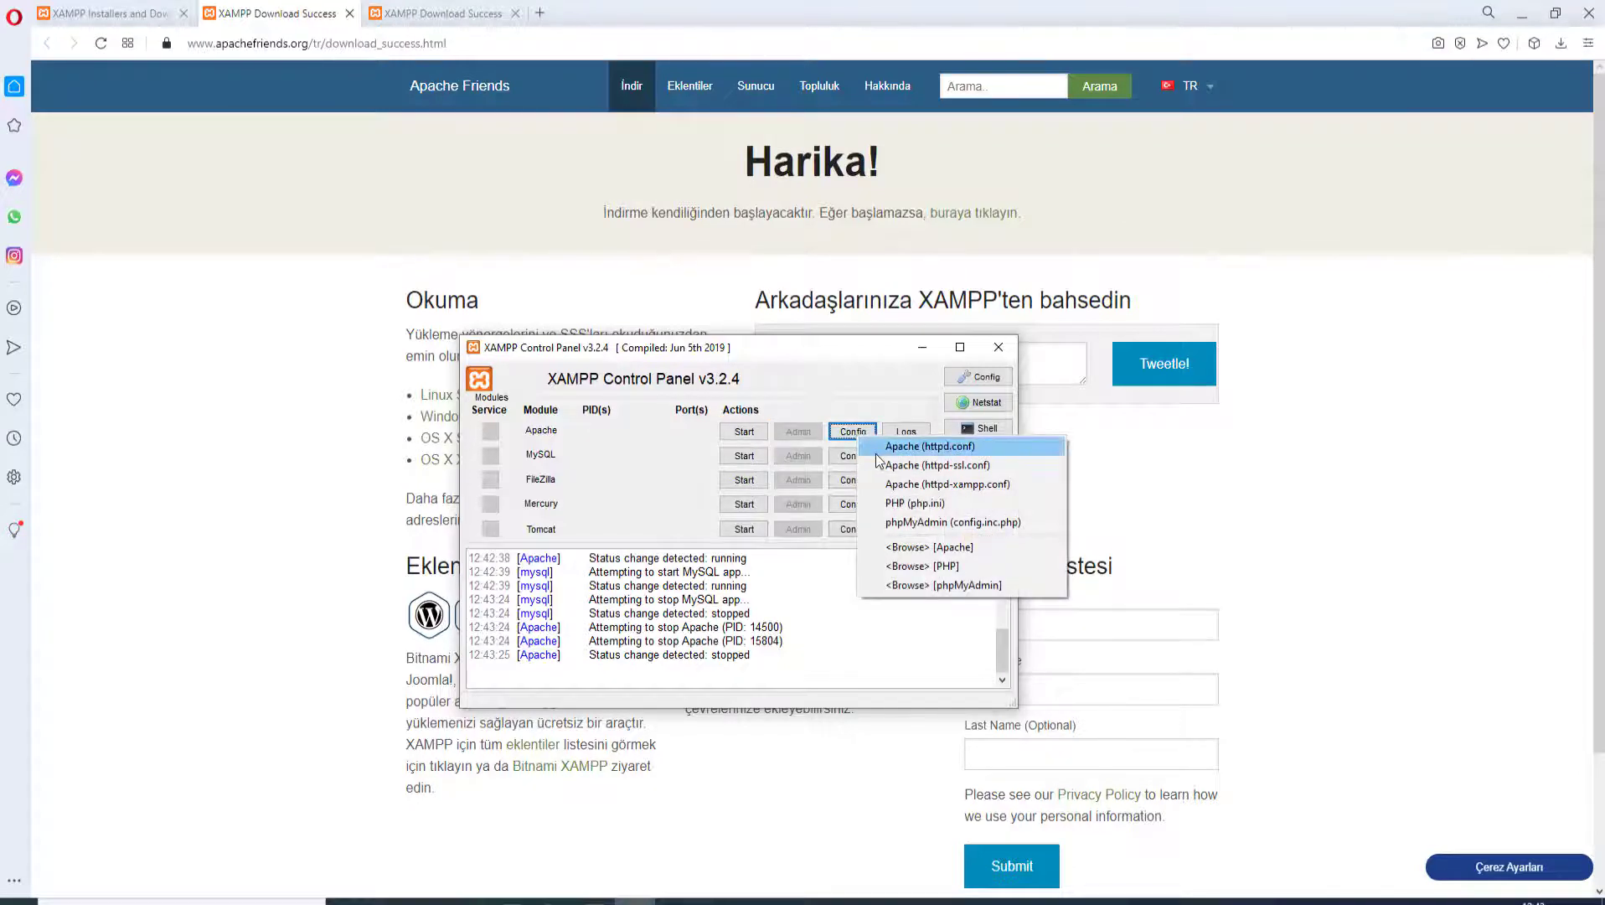
pyautogui.click(891, 448)
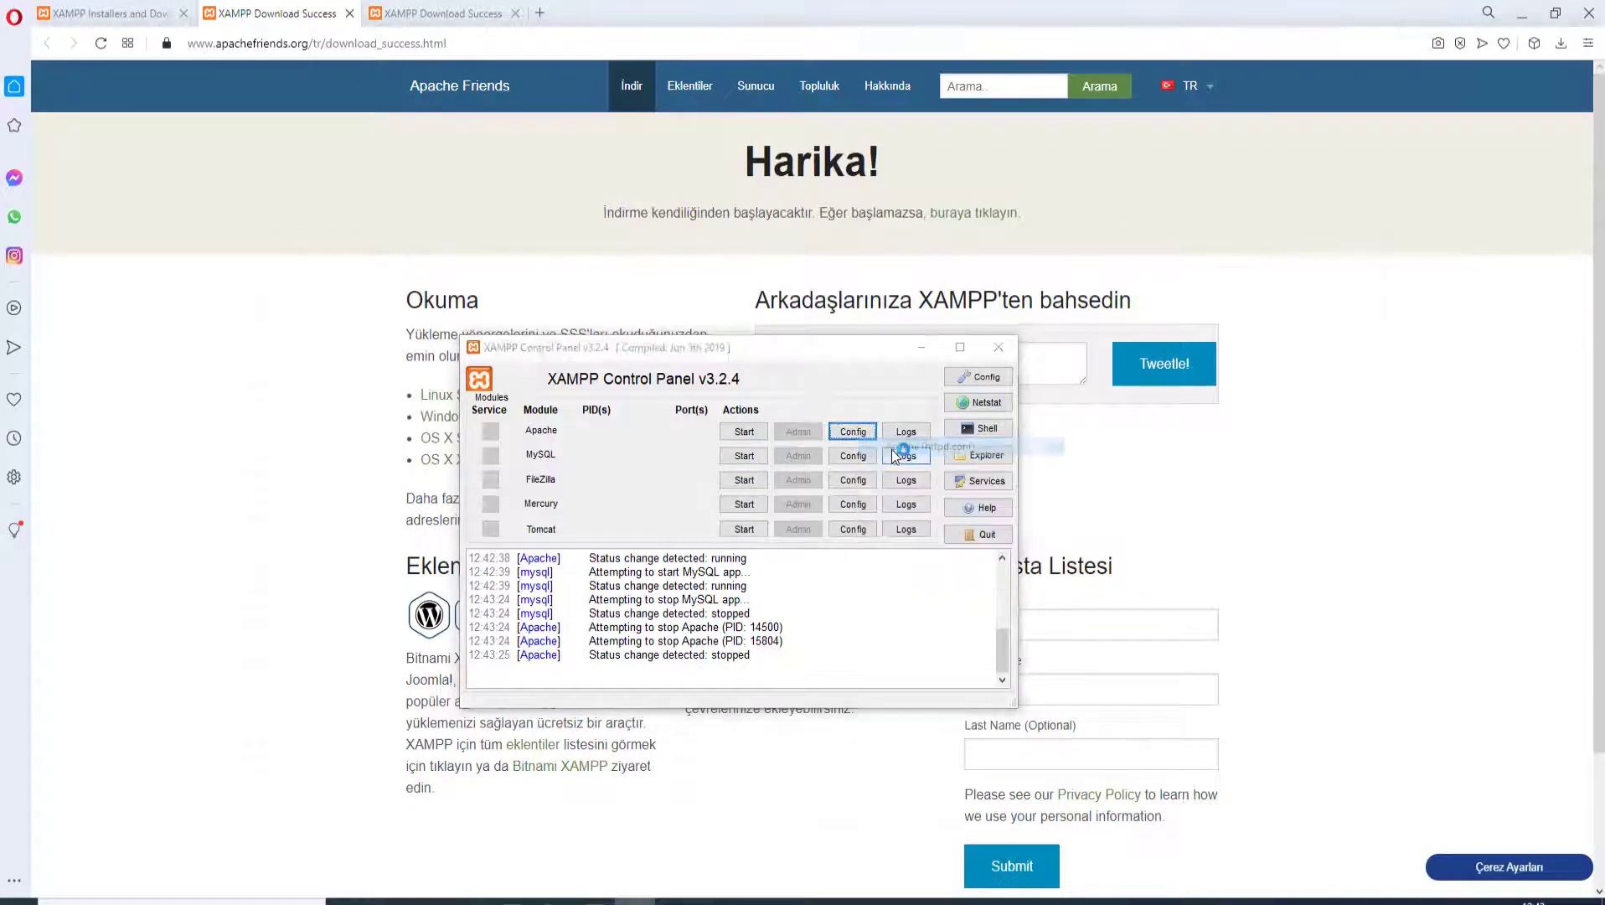
pyautogui.click(1350, 219)
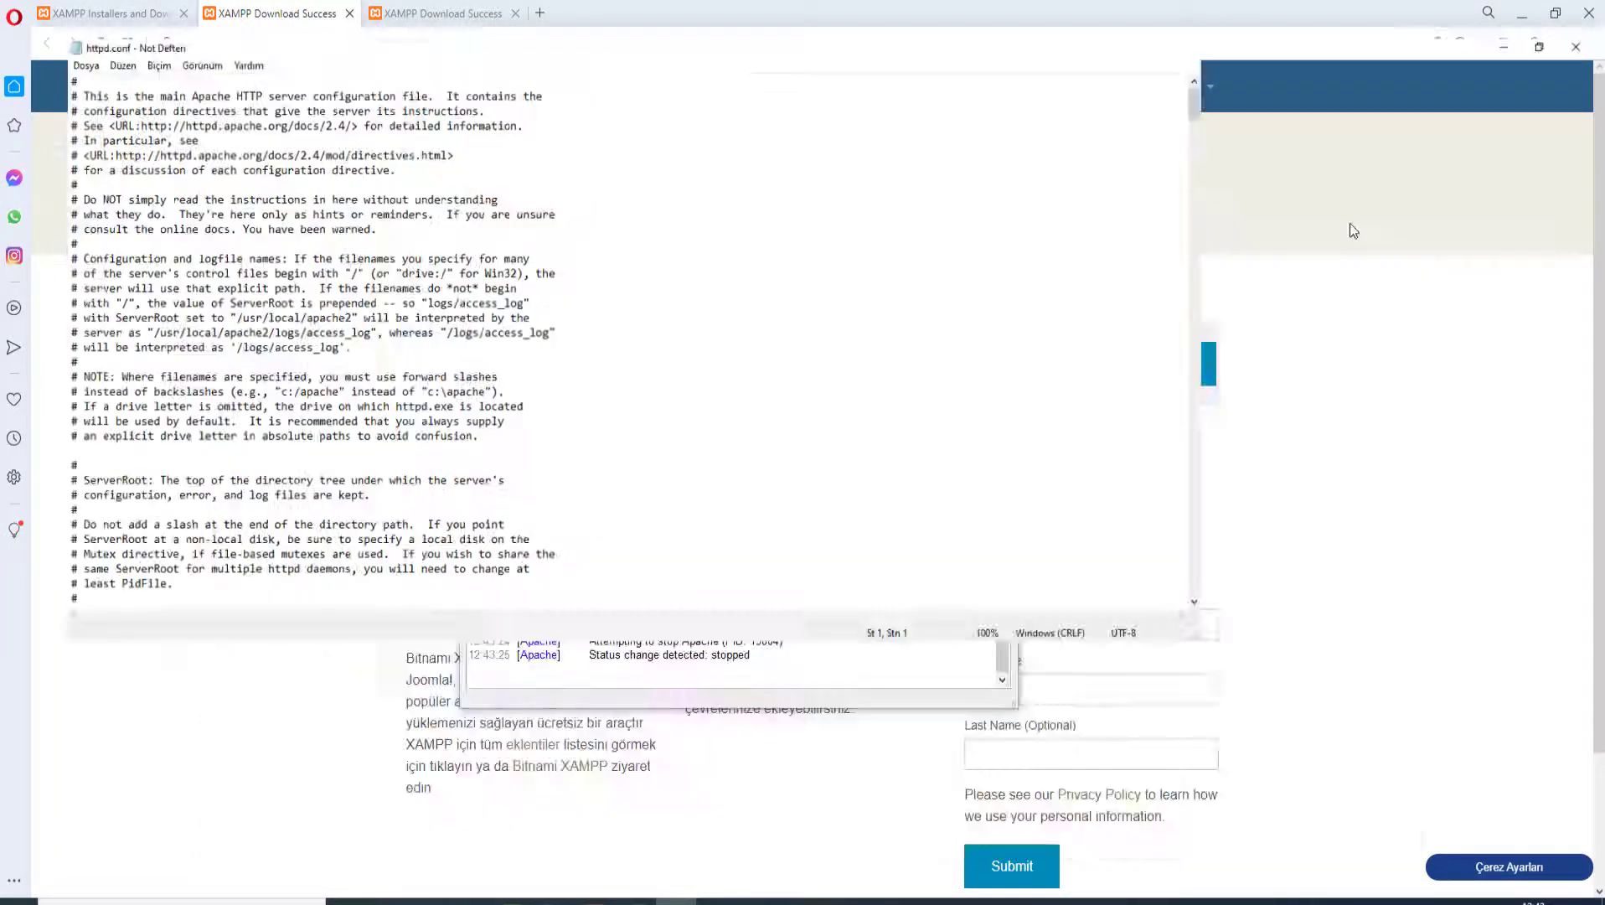
pyautogui.scroll(-13, 367, 362)
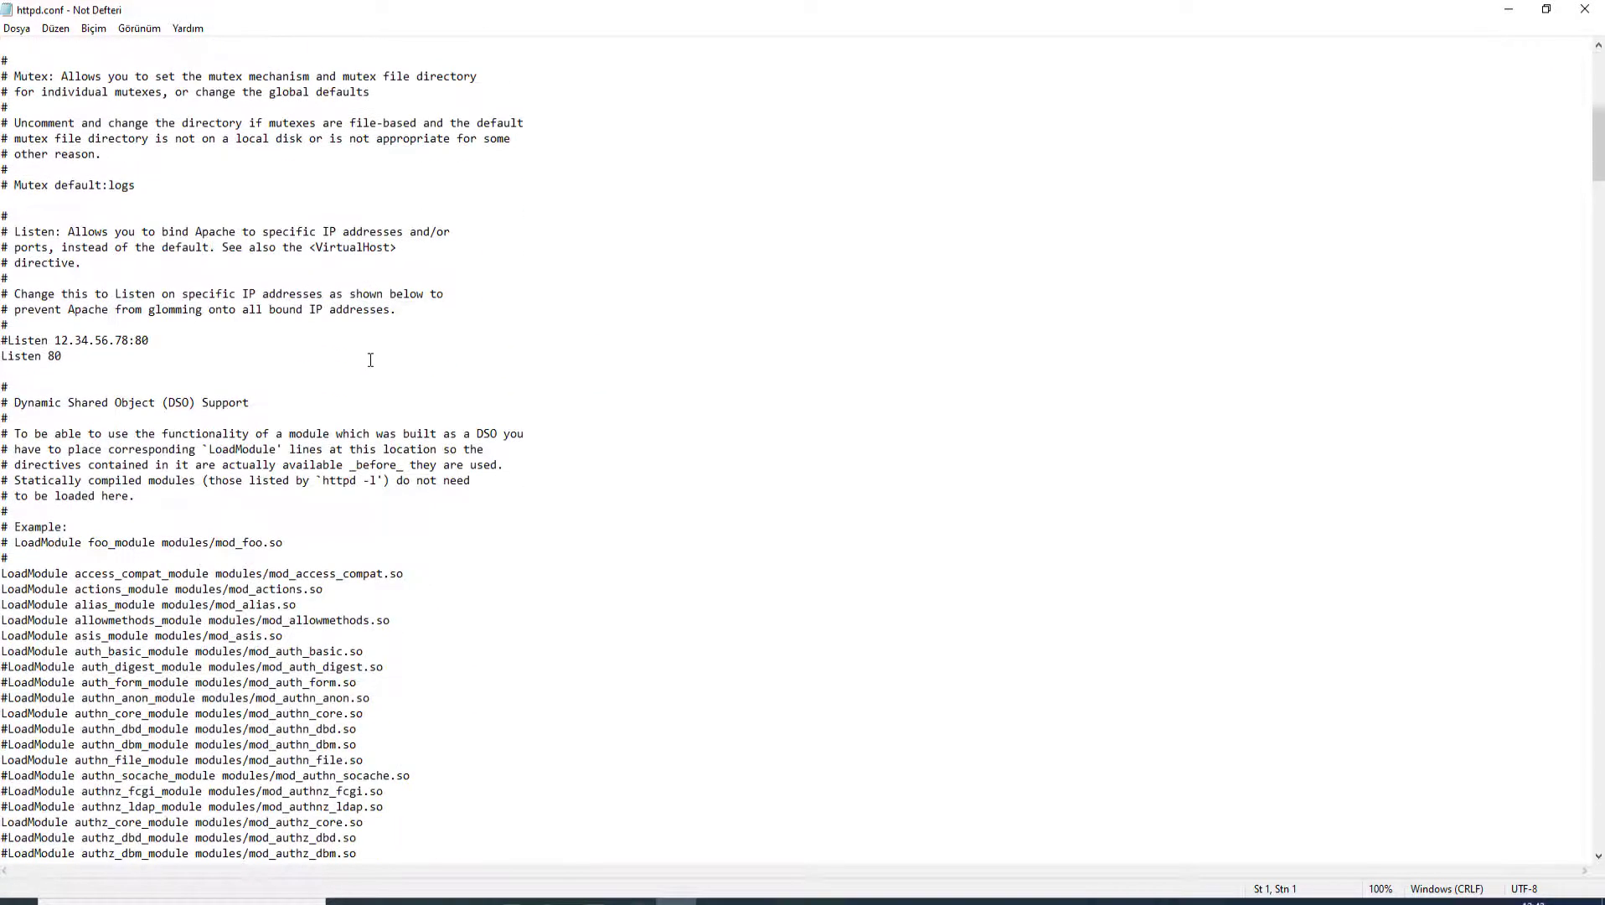
pyautogui.scroll(-20, 370, 359)
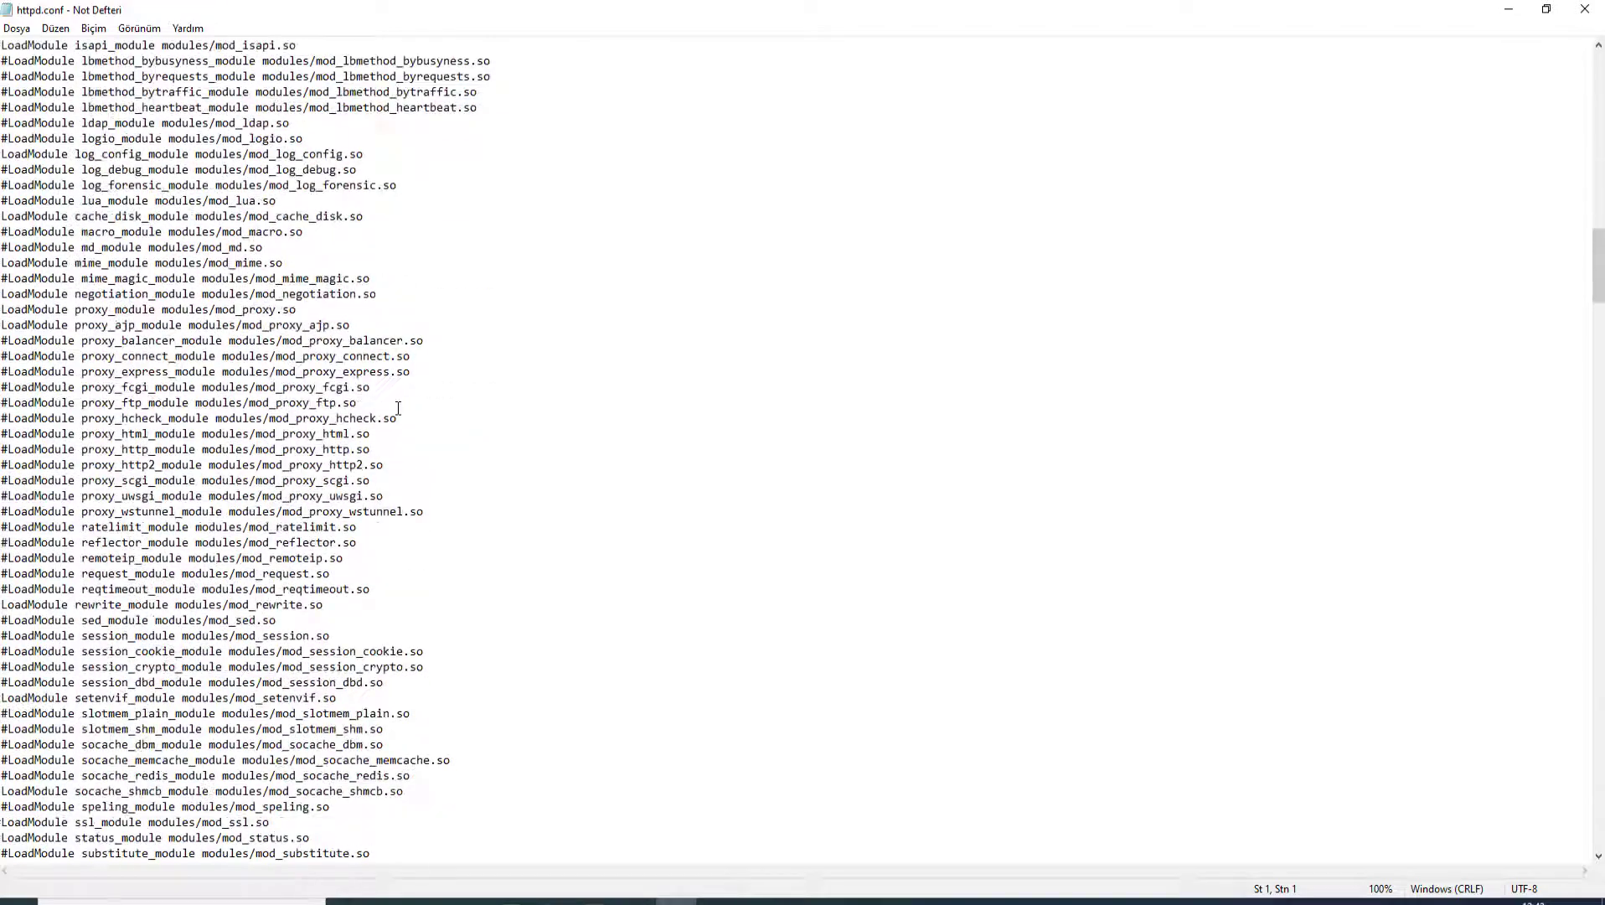
pyautogui.moveTo(1597, 299); pyautogui.dragTo(1457, 197)
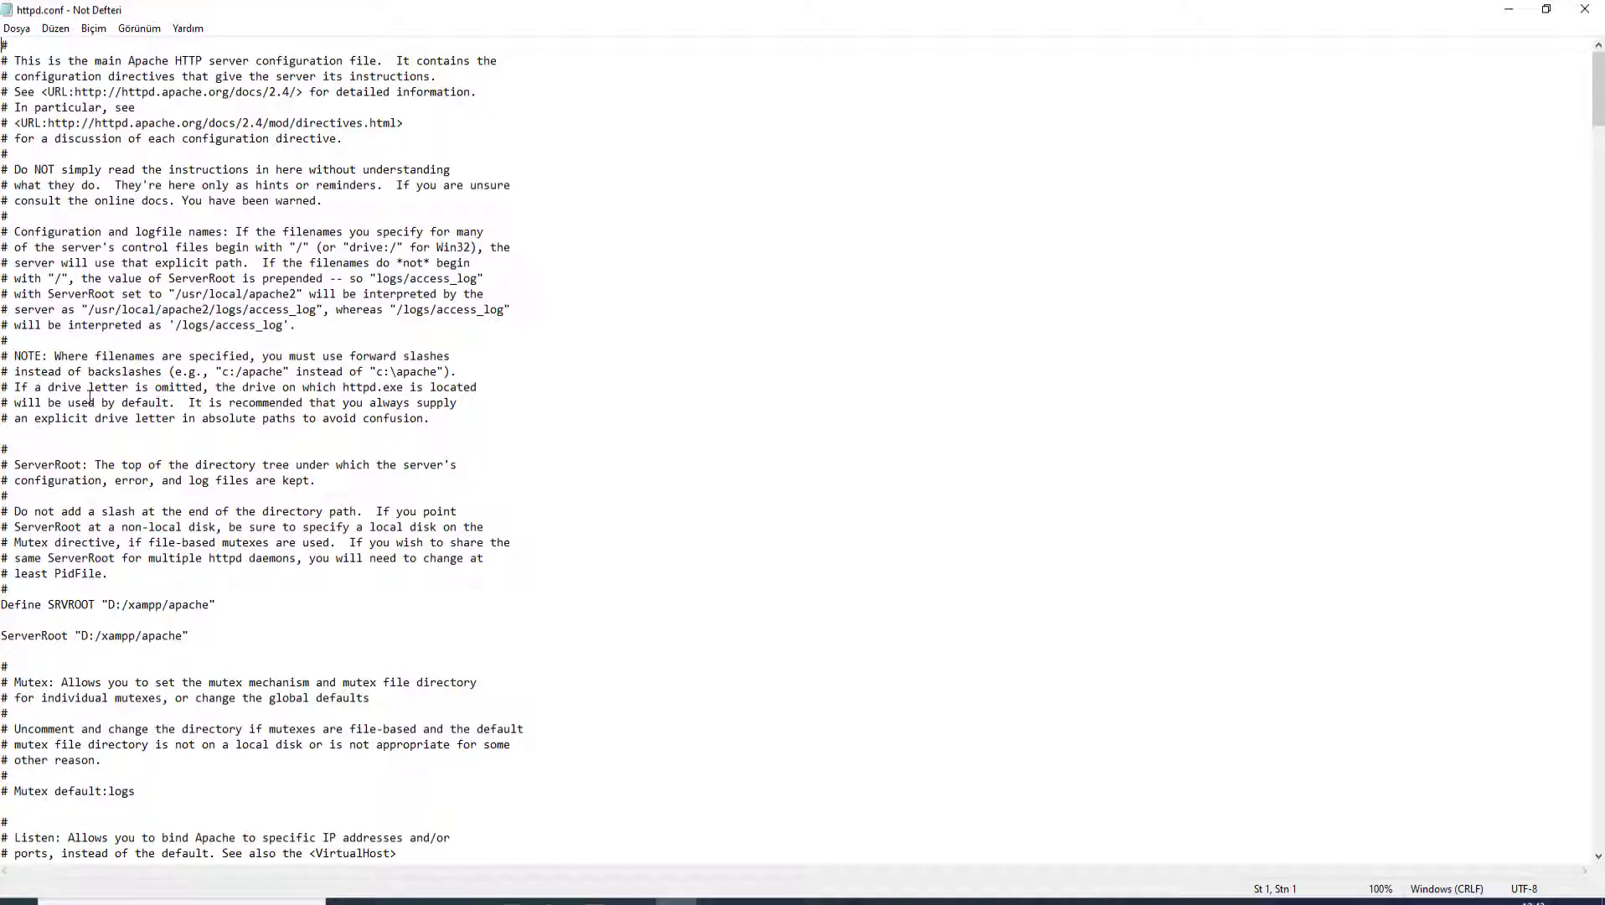
# Step: Set the port to 82 in both the commented and the active Listen lines of httpd.conf
pyautogui.scroll(-10, 316, 576)
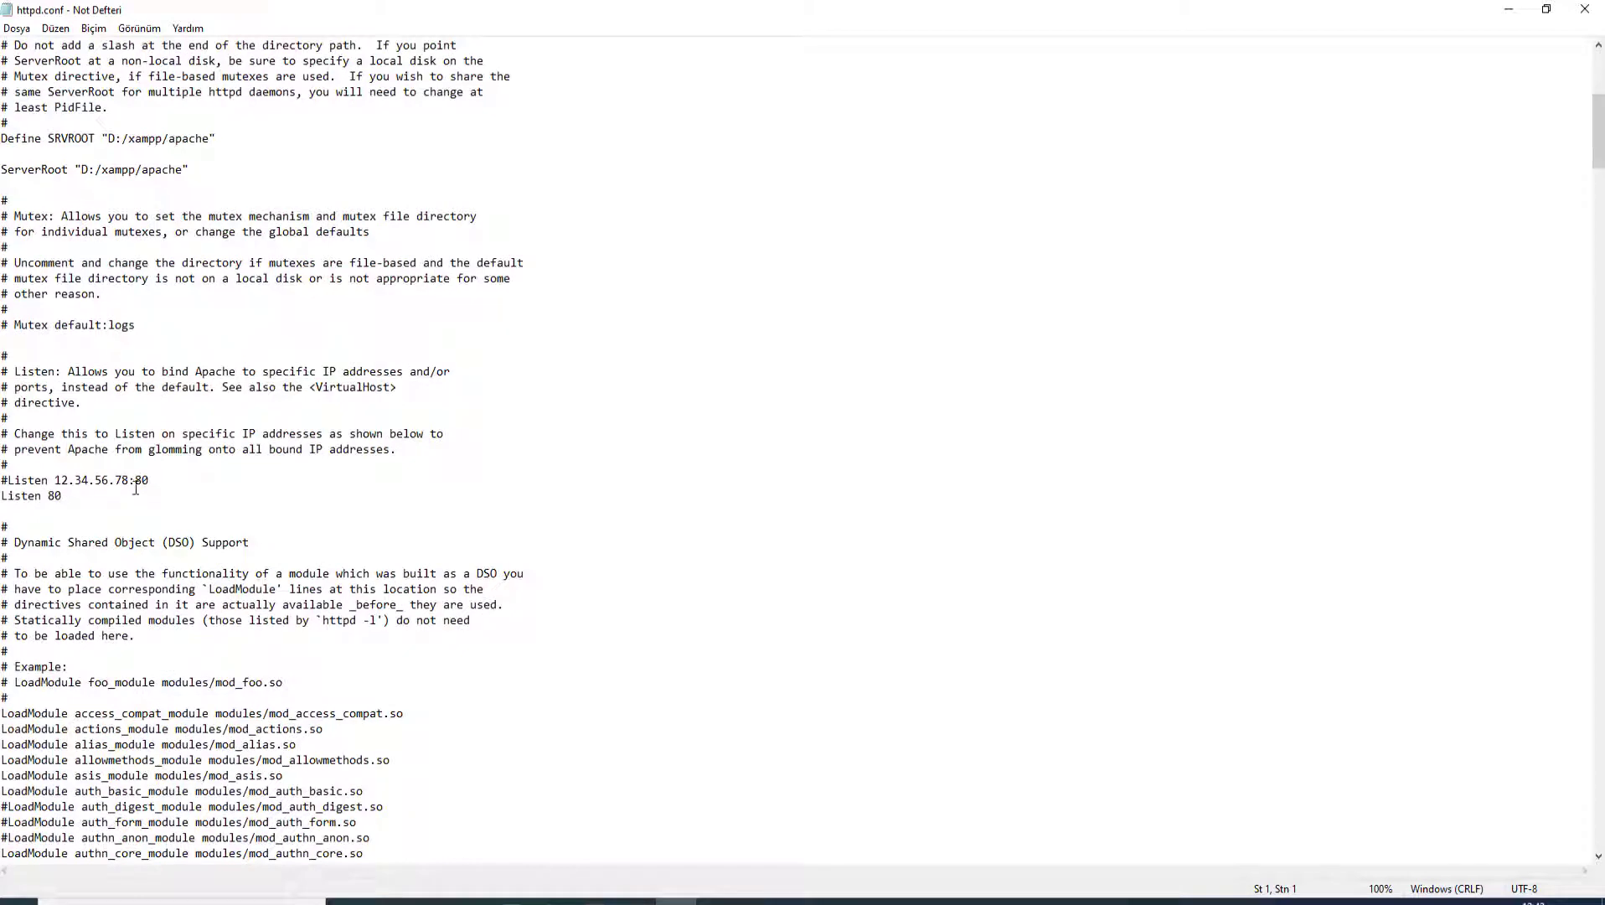
pyautogui.doubleClick(138, 483)
pyautogui.write('82')
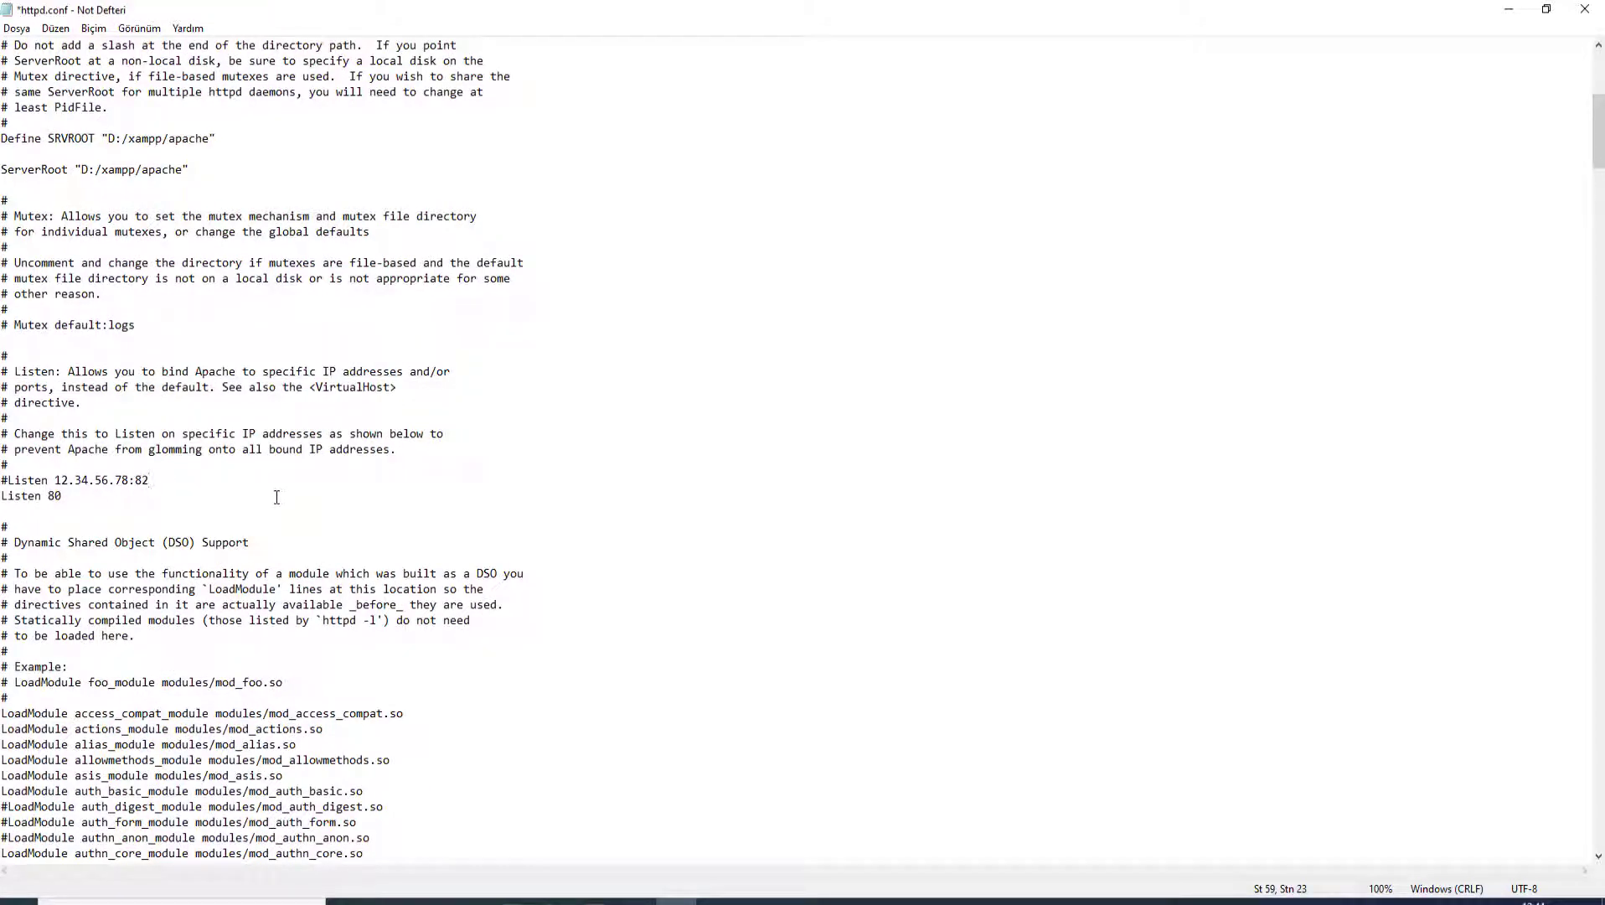
pyautogui.click(71, 497)
pyautogui.press('BackSpace')
pyautogui.write('2')
# Step: Set the ServerName directive to localhost:82, then save and close httpd.conf
pyautogui.scroll(-20, 339, 526)
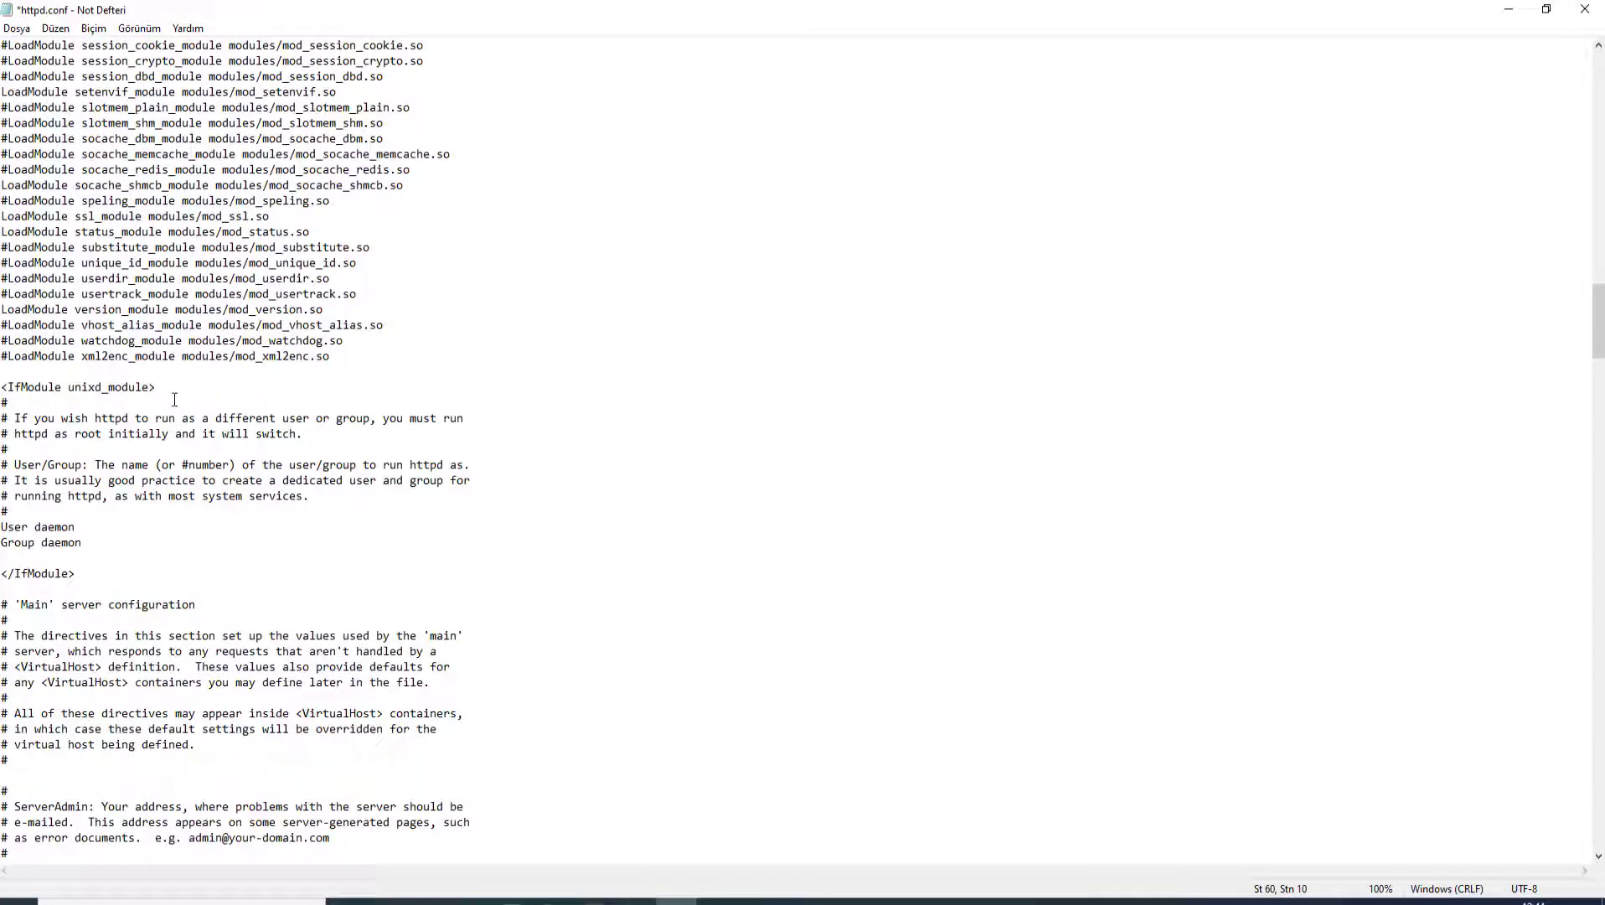
pyautogui.scroll(-11, 174, 401)
pyautogui.scroll(-10, 191, 425)
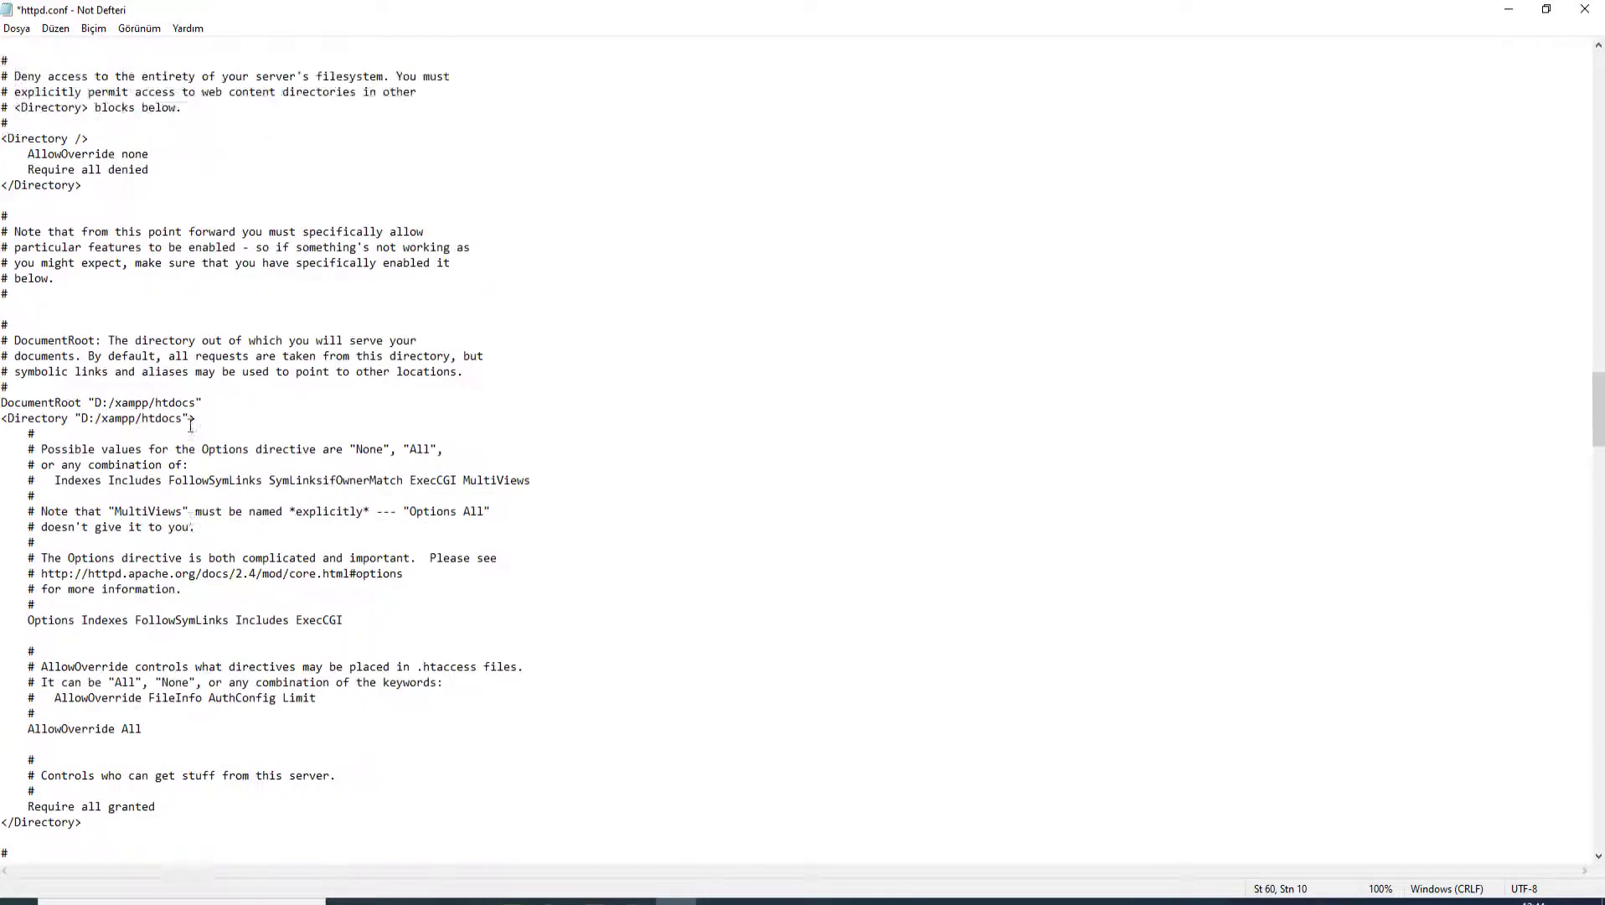
pyautogui.scroll(5, 191, 425)
pyautogui.click(178, 263)
pyautogui.press('BackSpace')
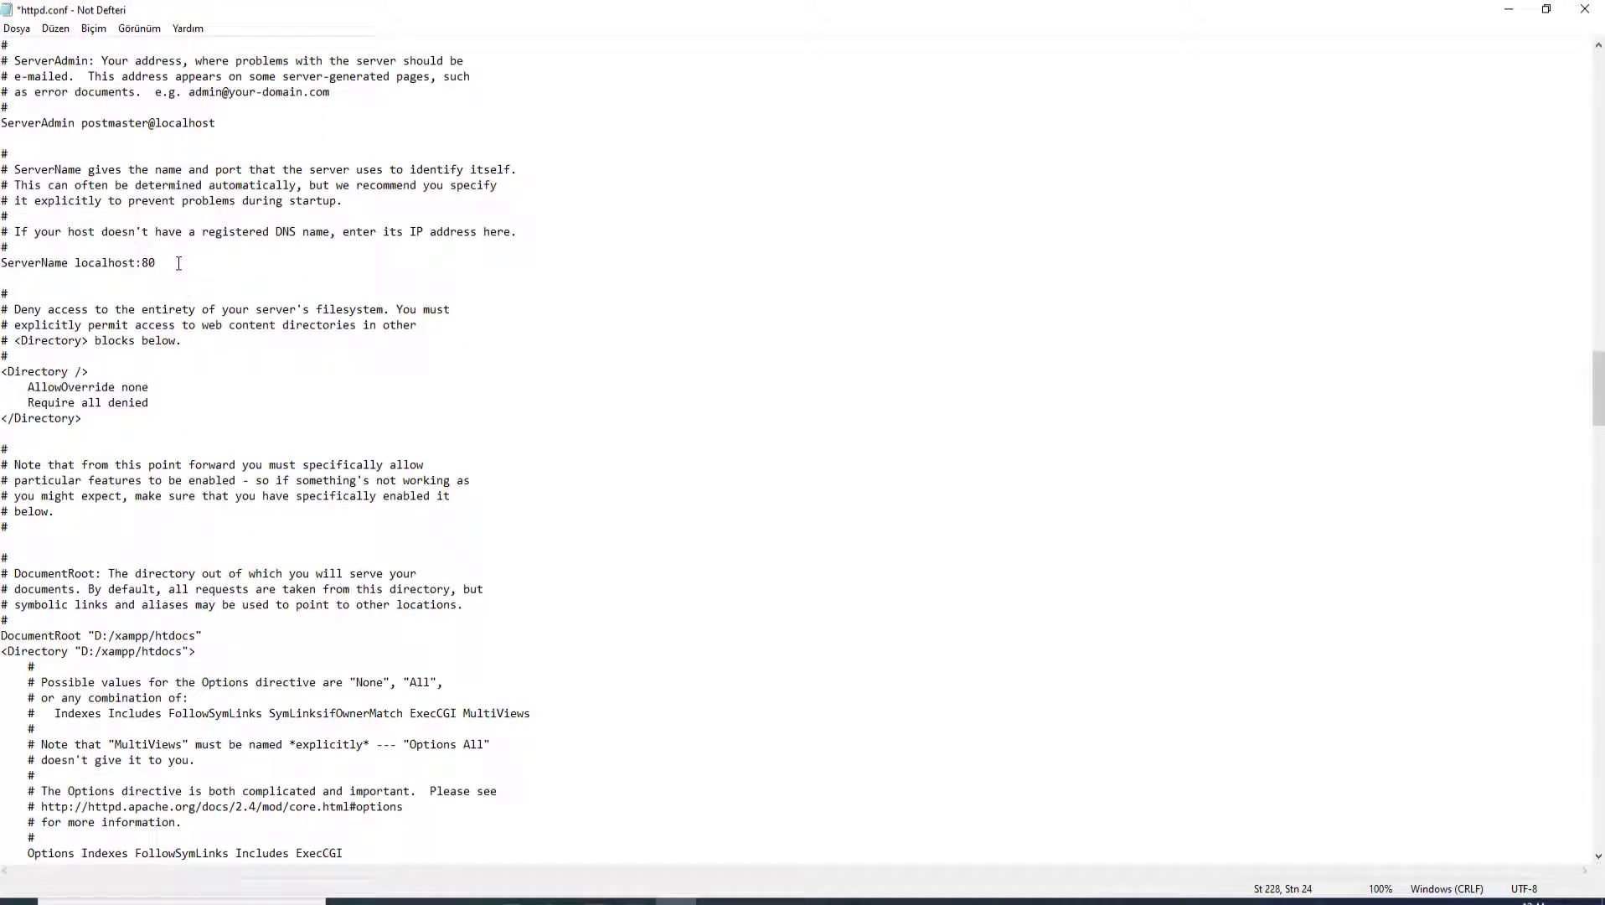
pyautogui.write('2')
pyautogui.hotkey('ctrl', 's')
pyautogui.click(1584, 10)
# Step: Run Apache and MySQL with the edited port configuration and shut both modules down again
pyautogui.click(744, 431)
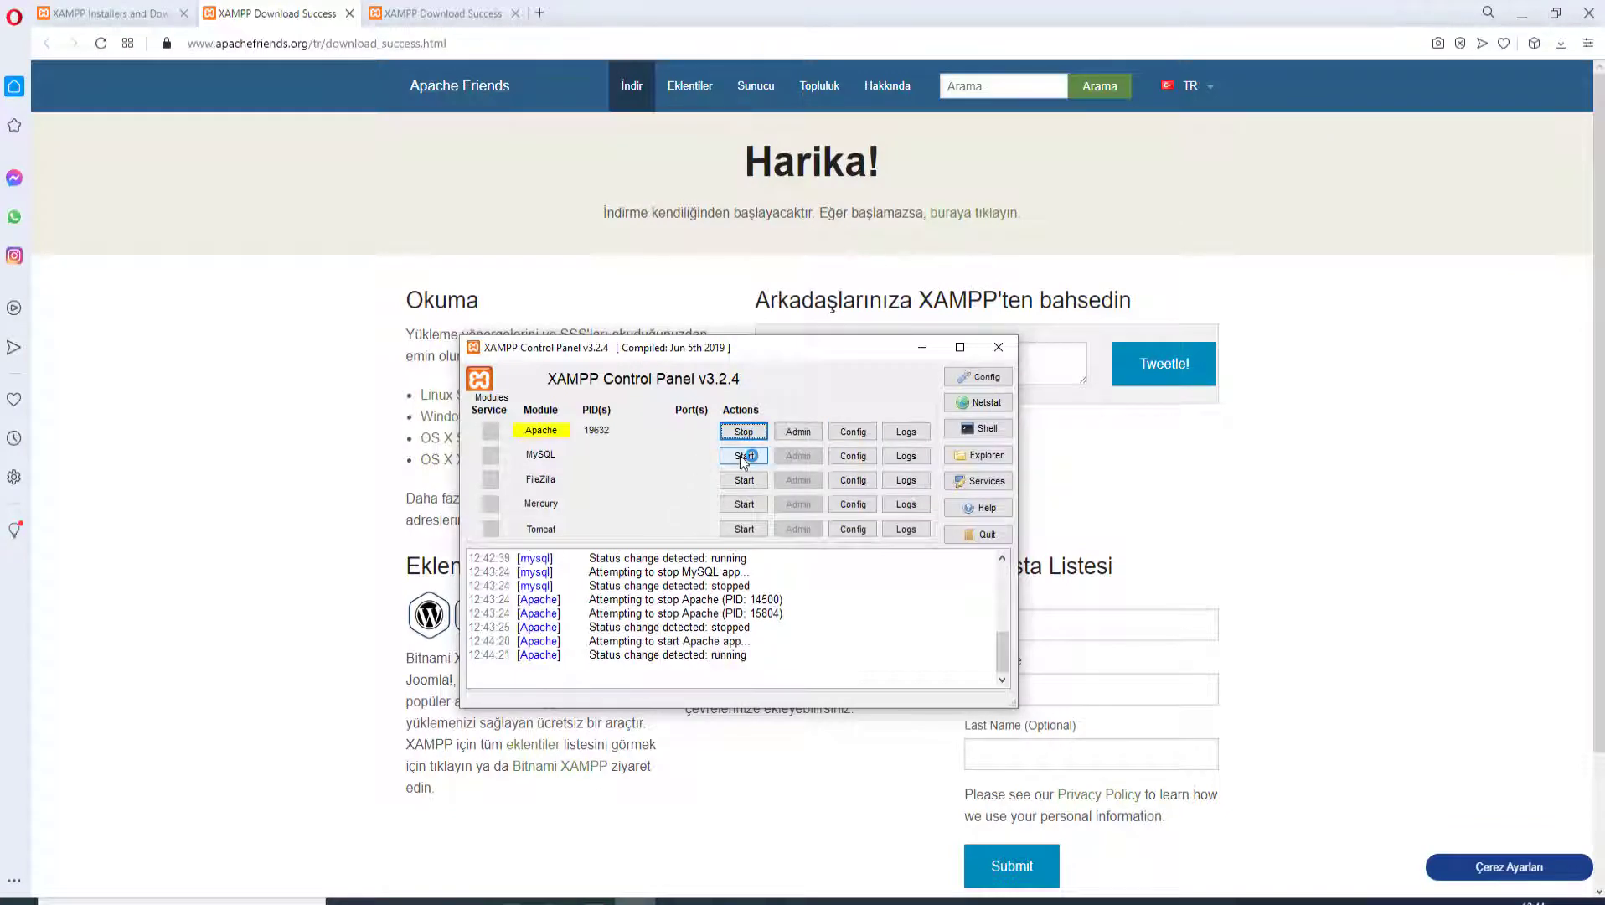
pyautogui.click(744, 456)
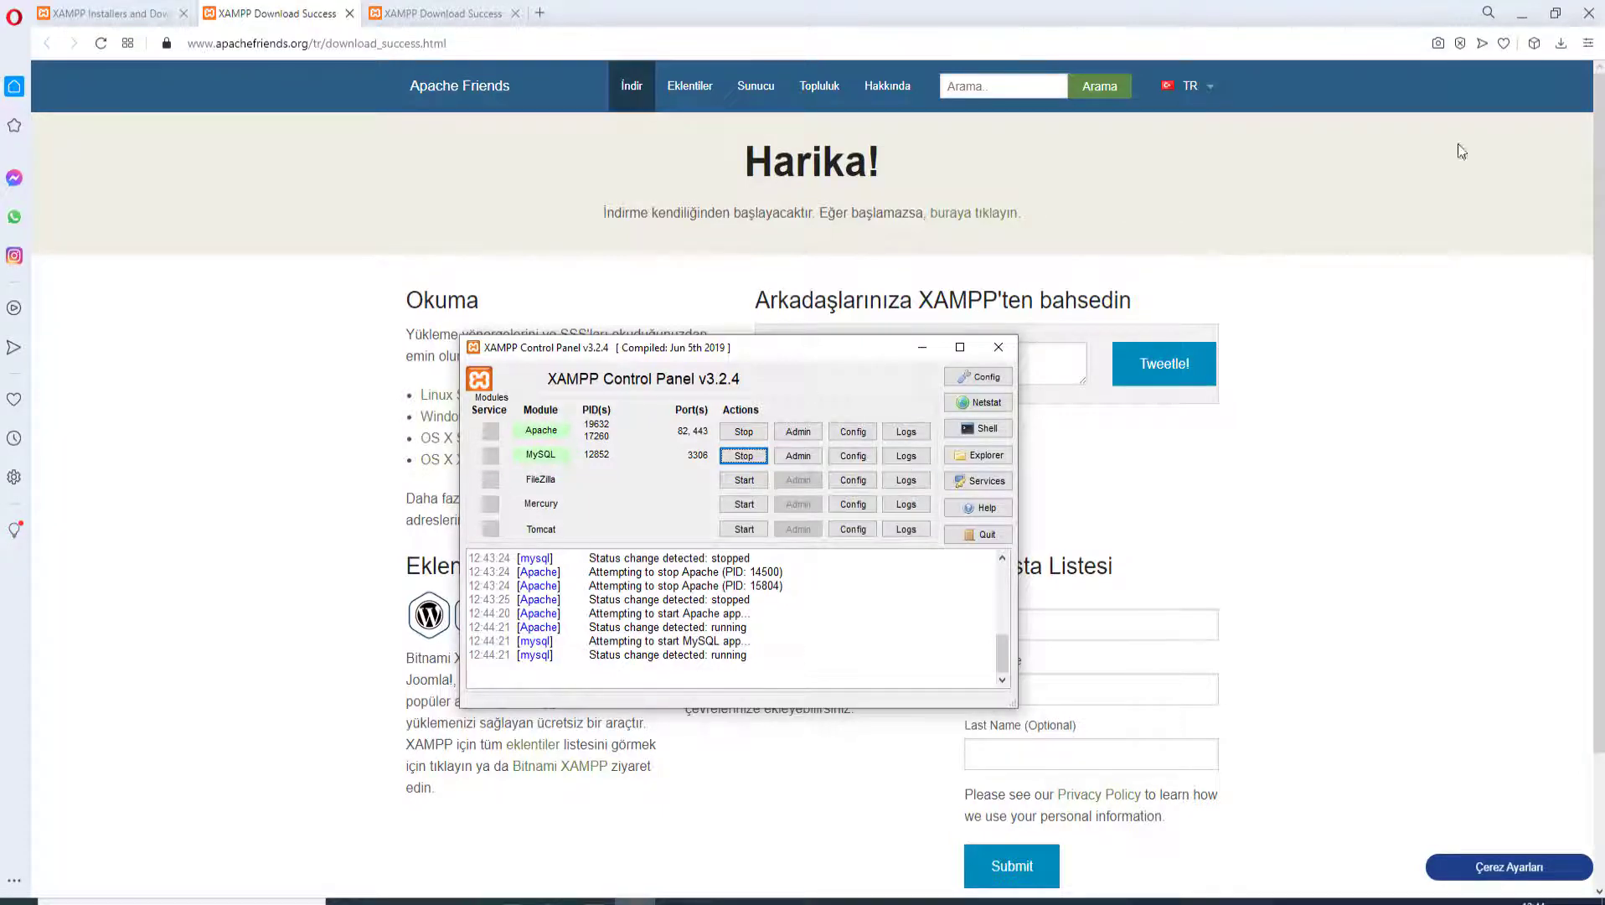
pyautogui.click(752, 455)
pyautogui.click(745, 431)
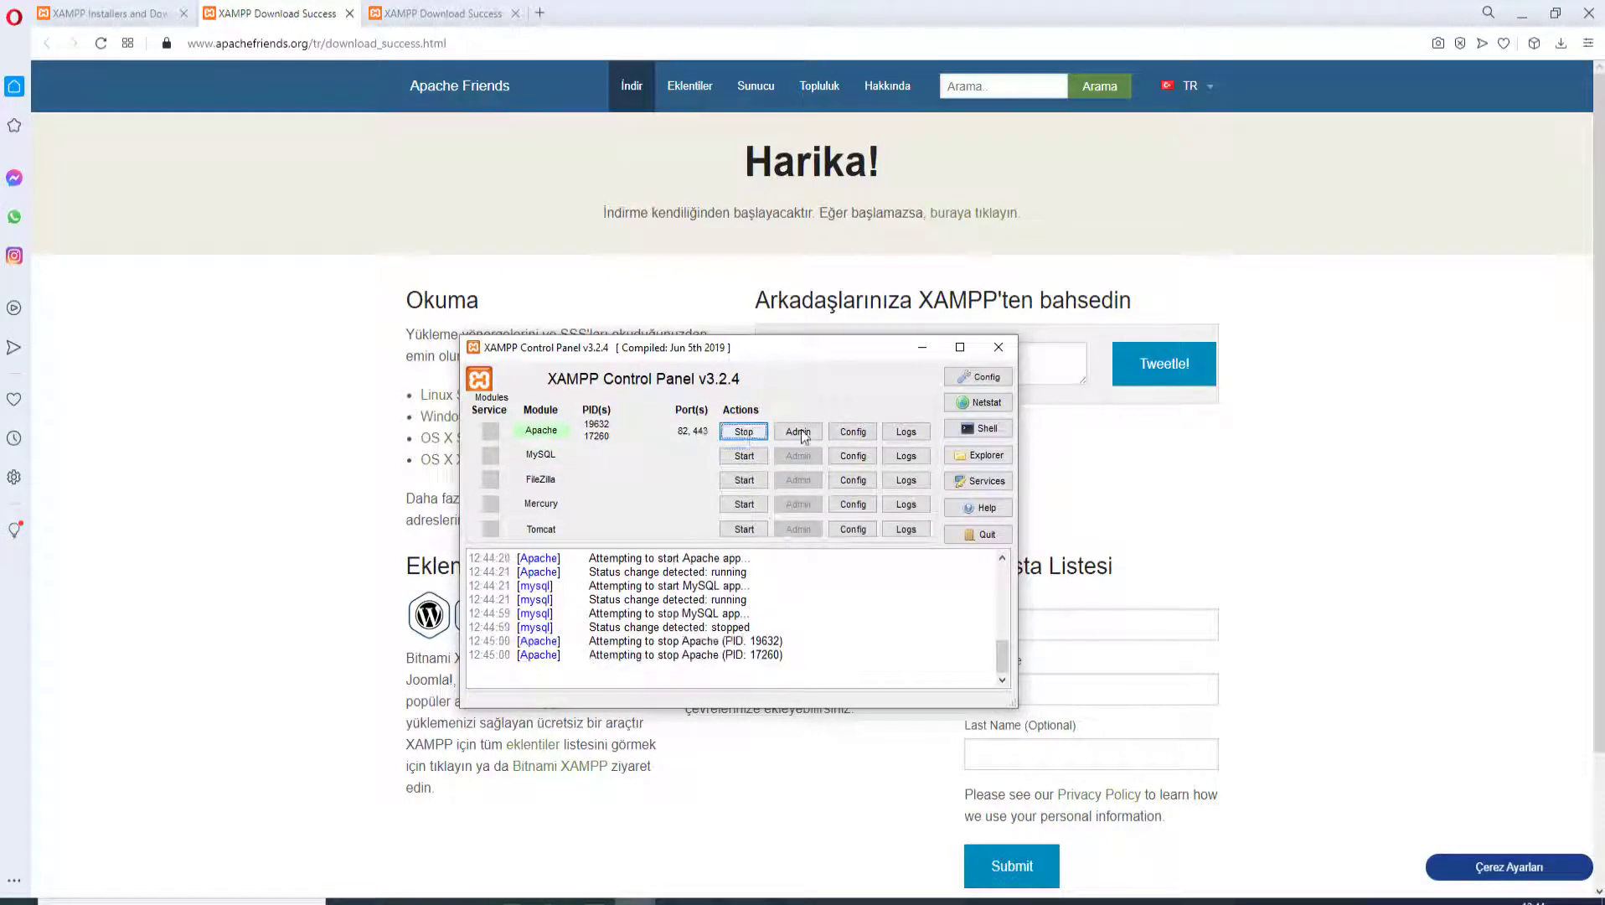
# Step: Reopen Apache's httpd.conf and restore port 80 in both the commented and the active Listen lines
pyautogui.click(851, 431)
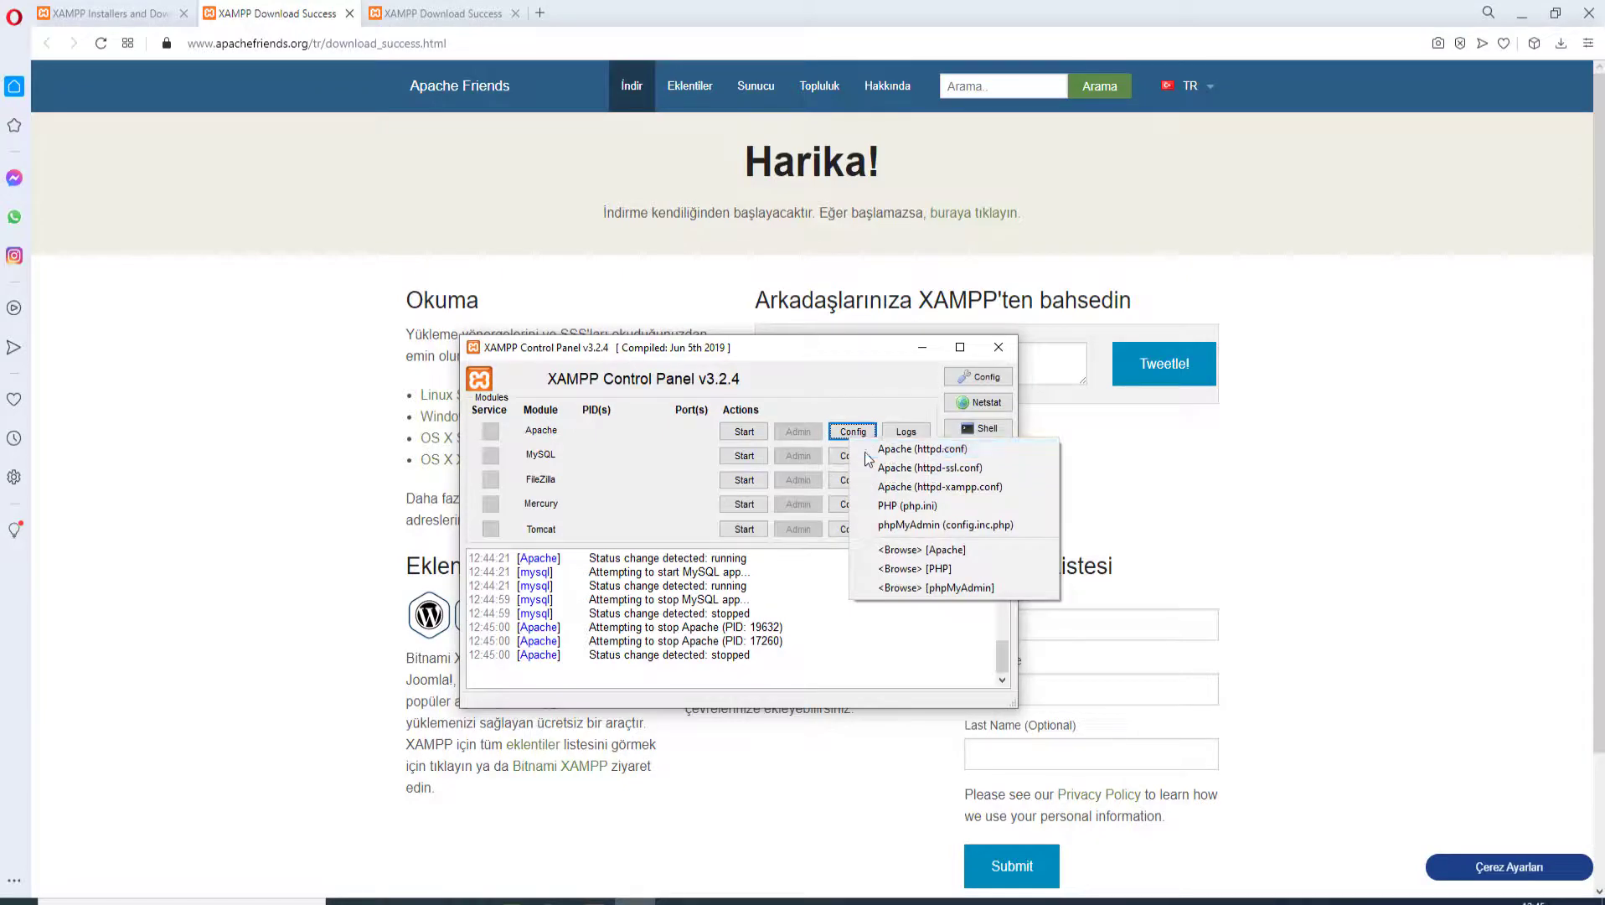
pyautogui.click(868, 450)
pyautogui.scroll(-4, 754, 503)
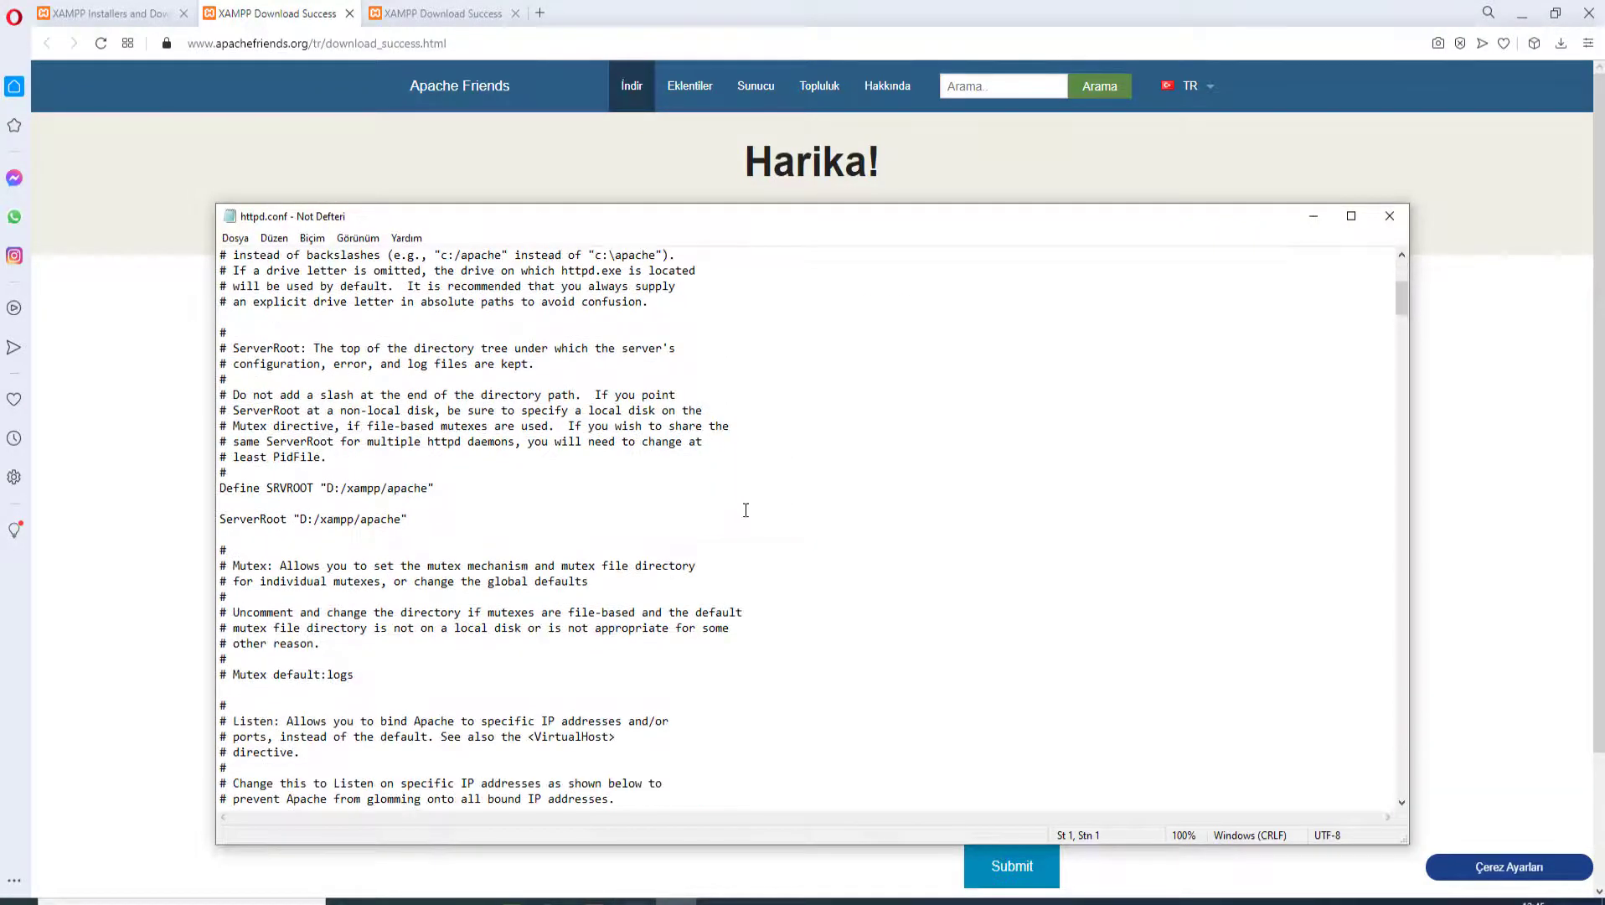
pyautogui.scroll(-8, 746, 509)
pyautogui.click(406, 456)
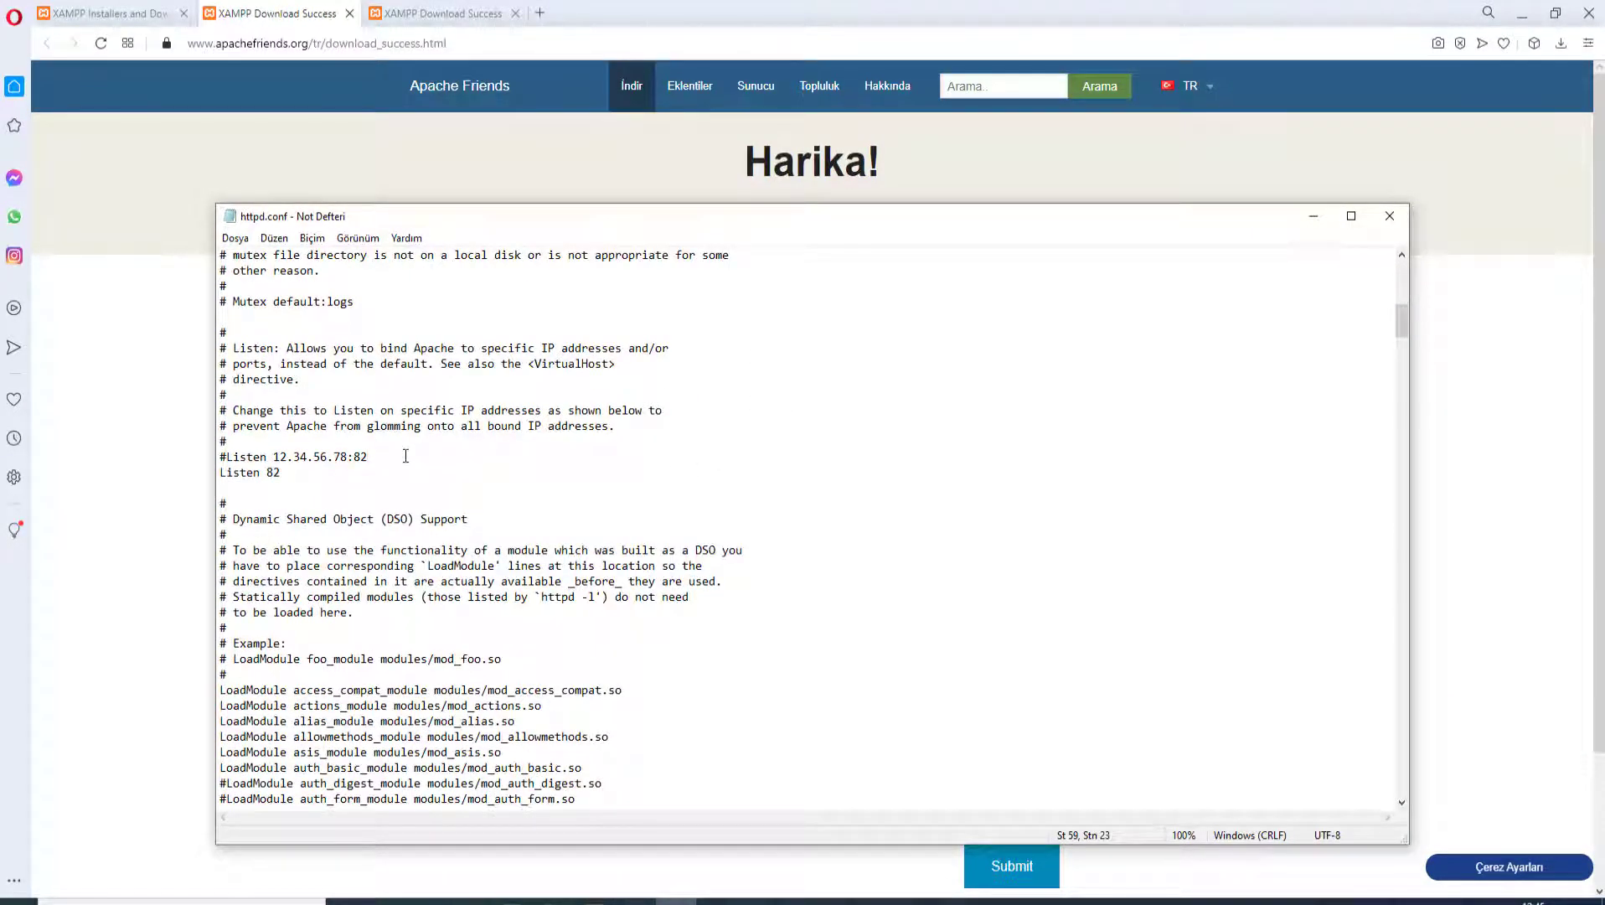
pyautogui.press('BackSpace')
pyautogui.write('0')
pyautogui.click(345, 476)
pyautogui.write('0')
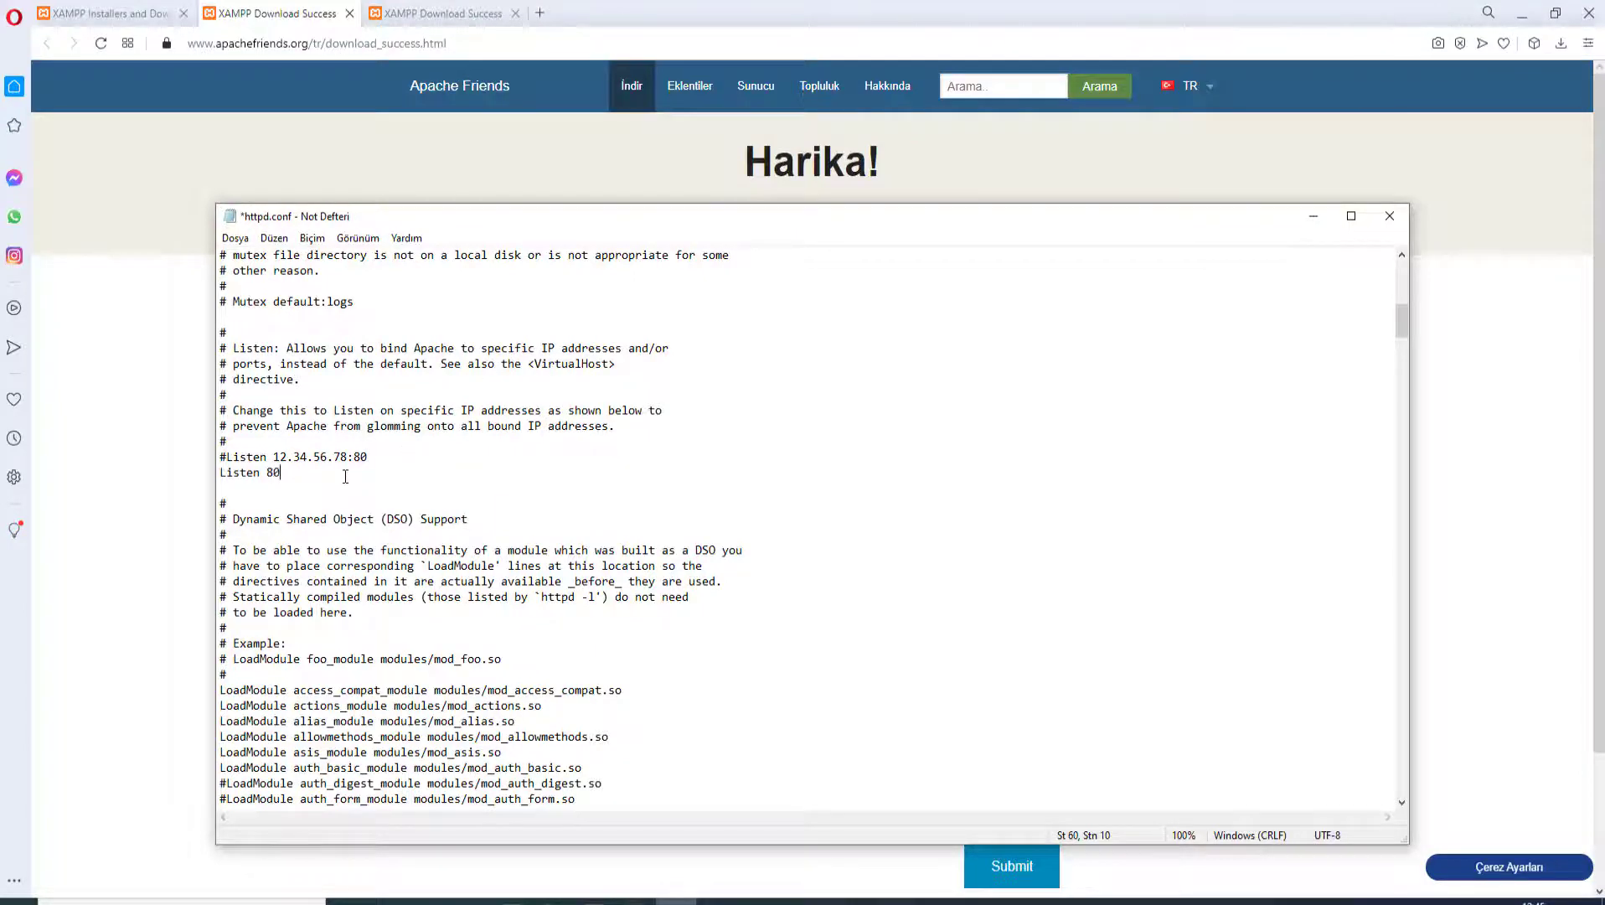
# Step: Restore the ServerName directive to localhost:80, then save and close httpd.conf
pyautogui.scroll(-20, 345, 475)
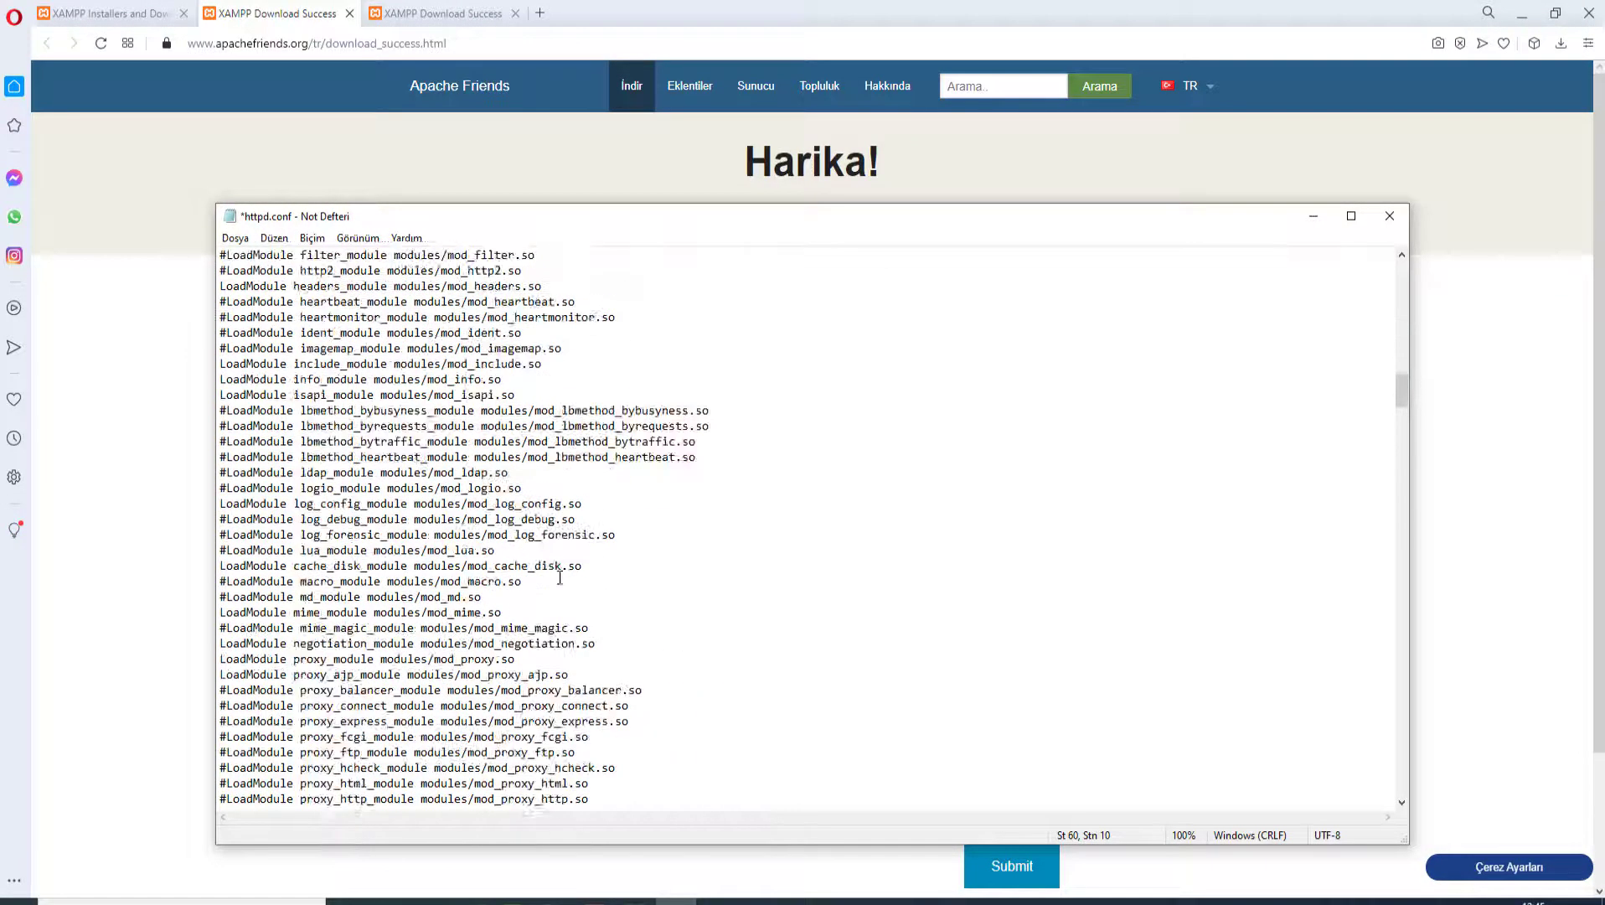
pyautogui.scroll(-20, 559, 577)
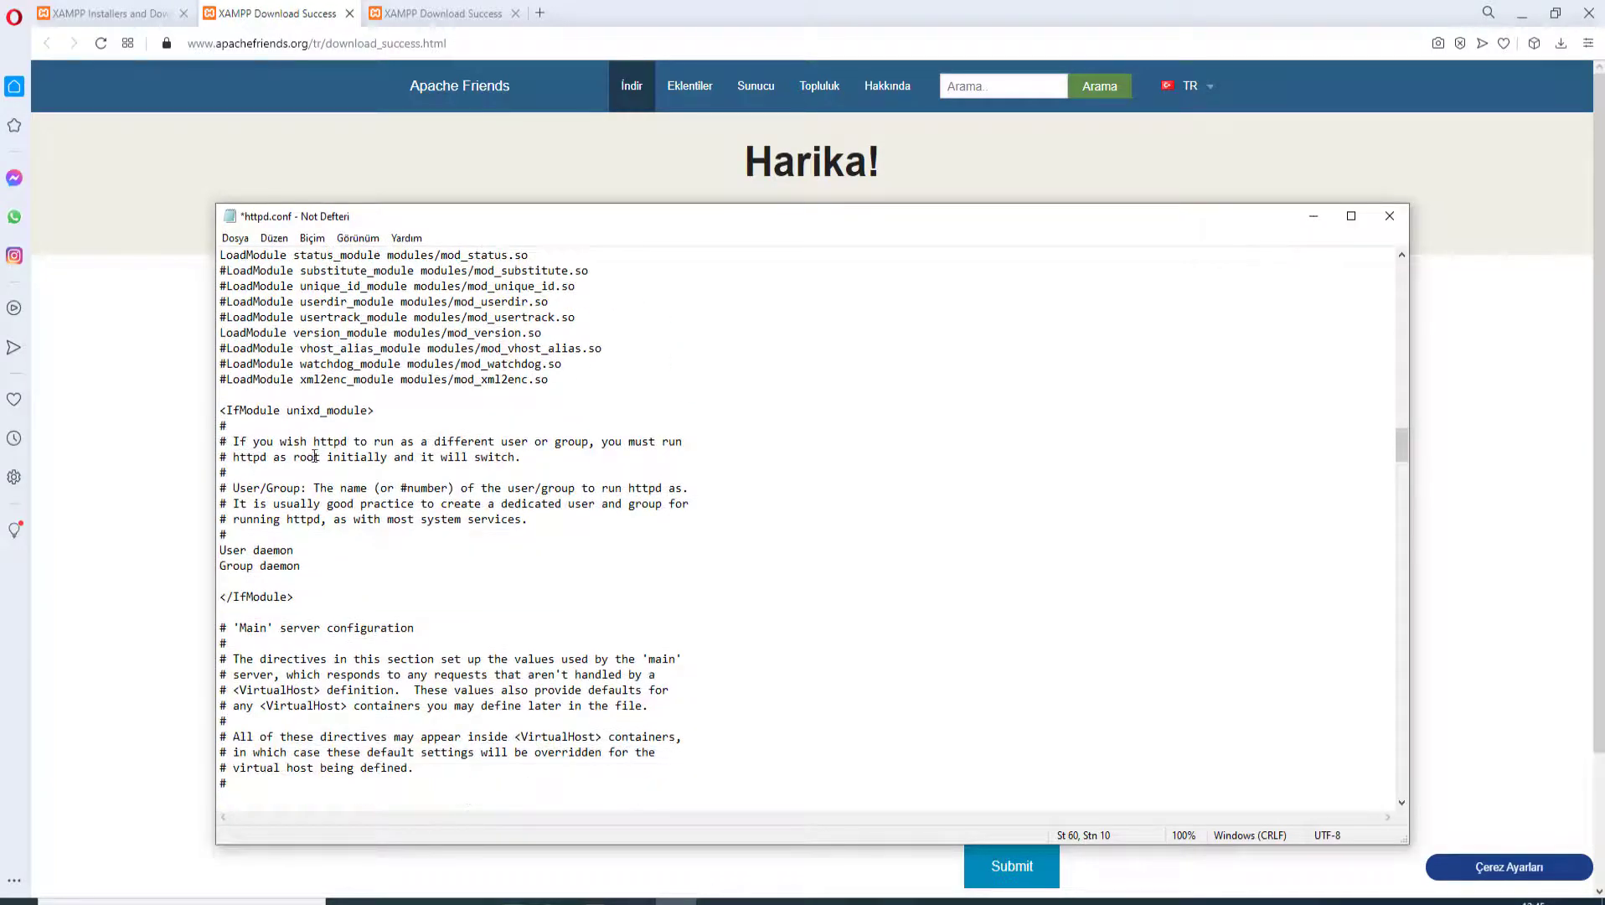
pyautogui.scroll(-4, 355, 503)
pyautogui.click(379, 520)
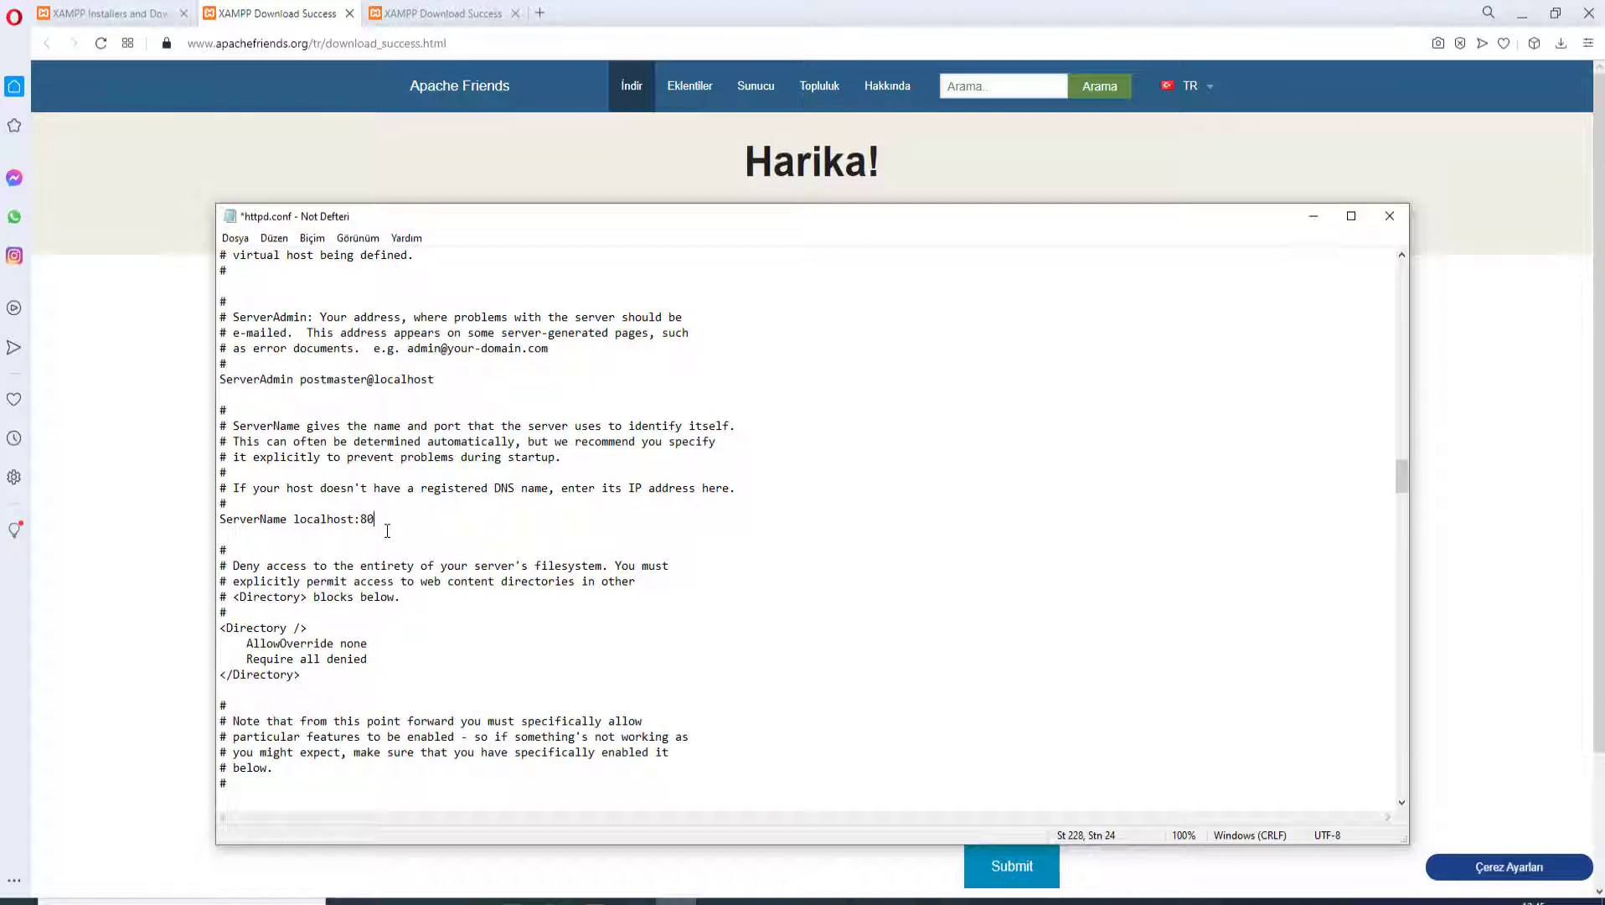
pyautogui.hotkey('ctrl', 's')
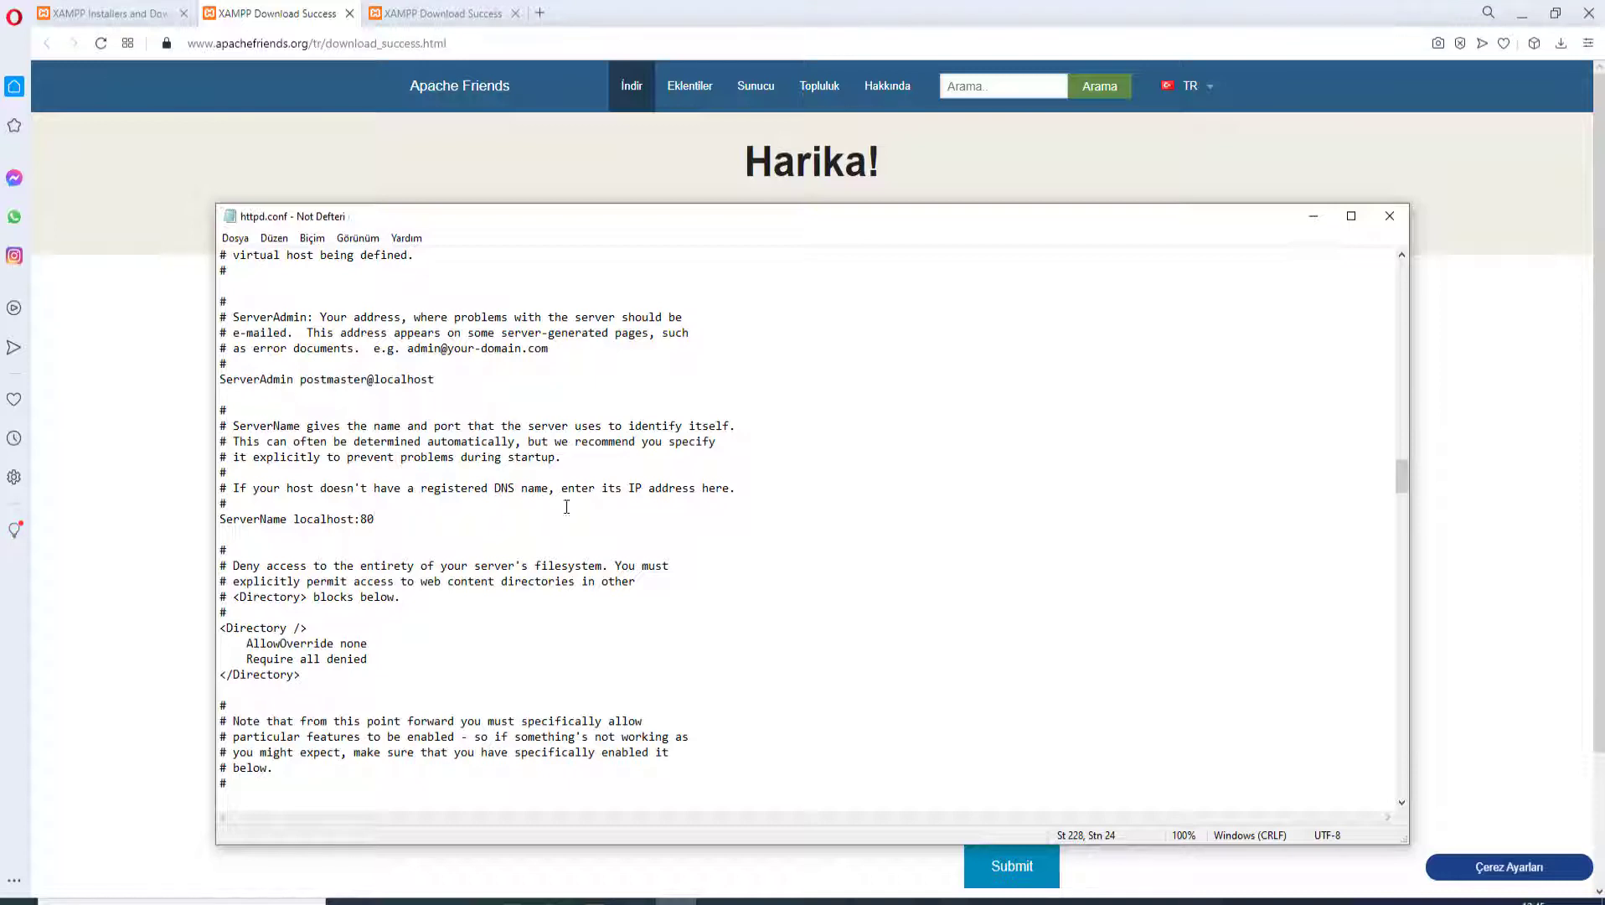
pyautogui.click(1389, 216)
# Step: Start the Apache and MySQL modules in the XAMPP Control Panel
pyautogui.click(743, 432)
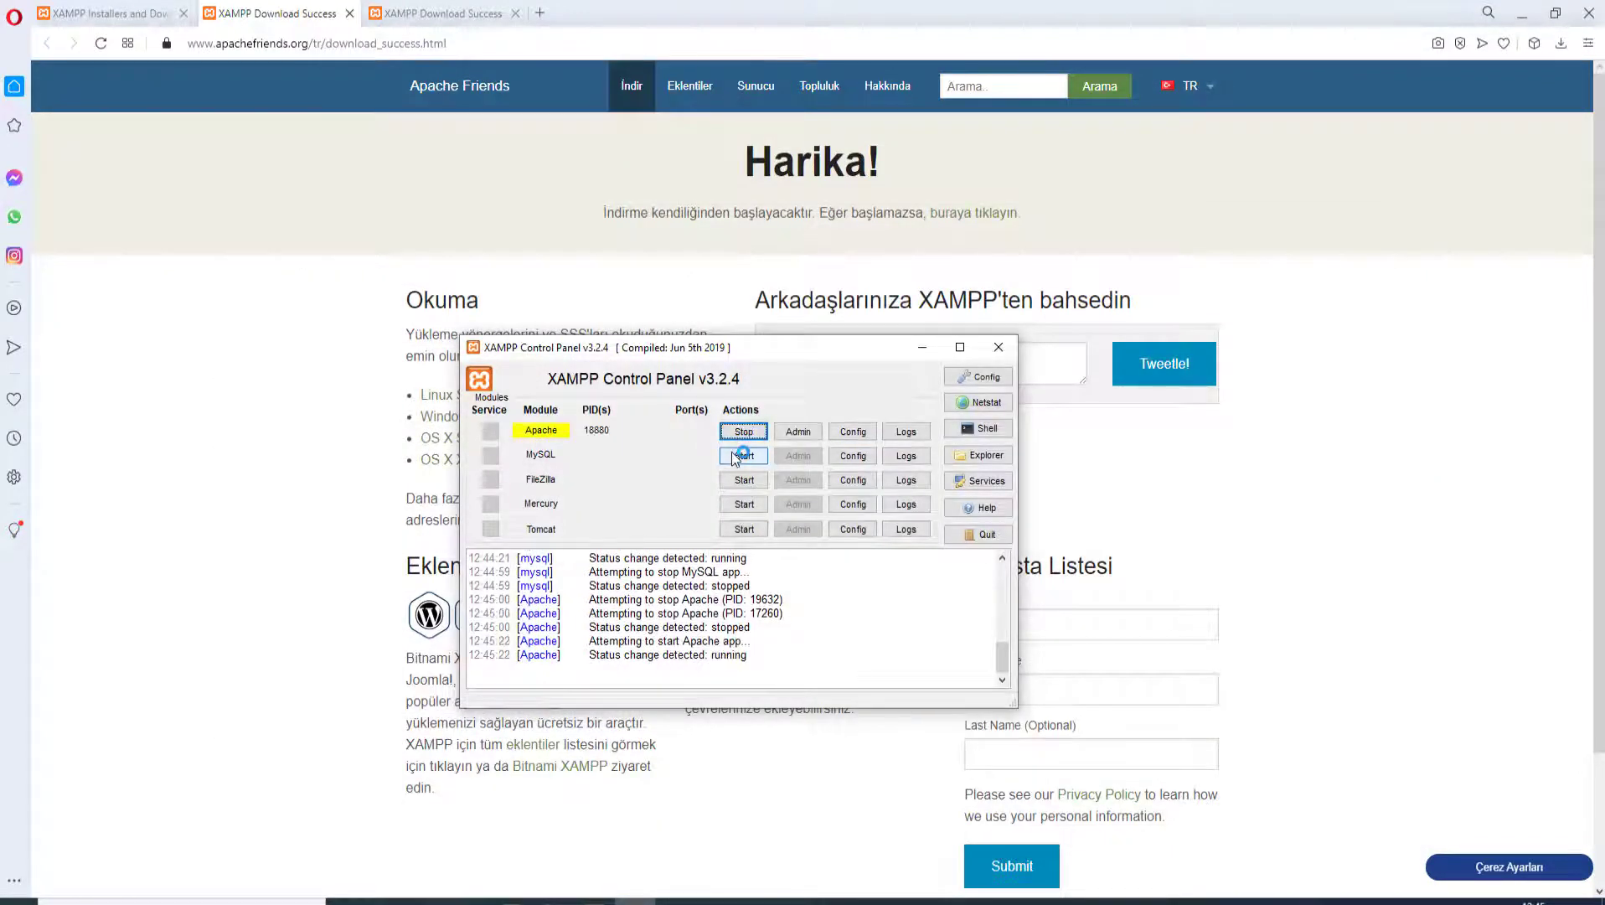
pyautogui.click(733, 454)
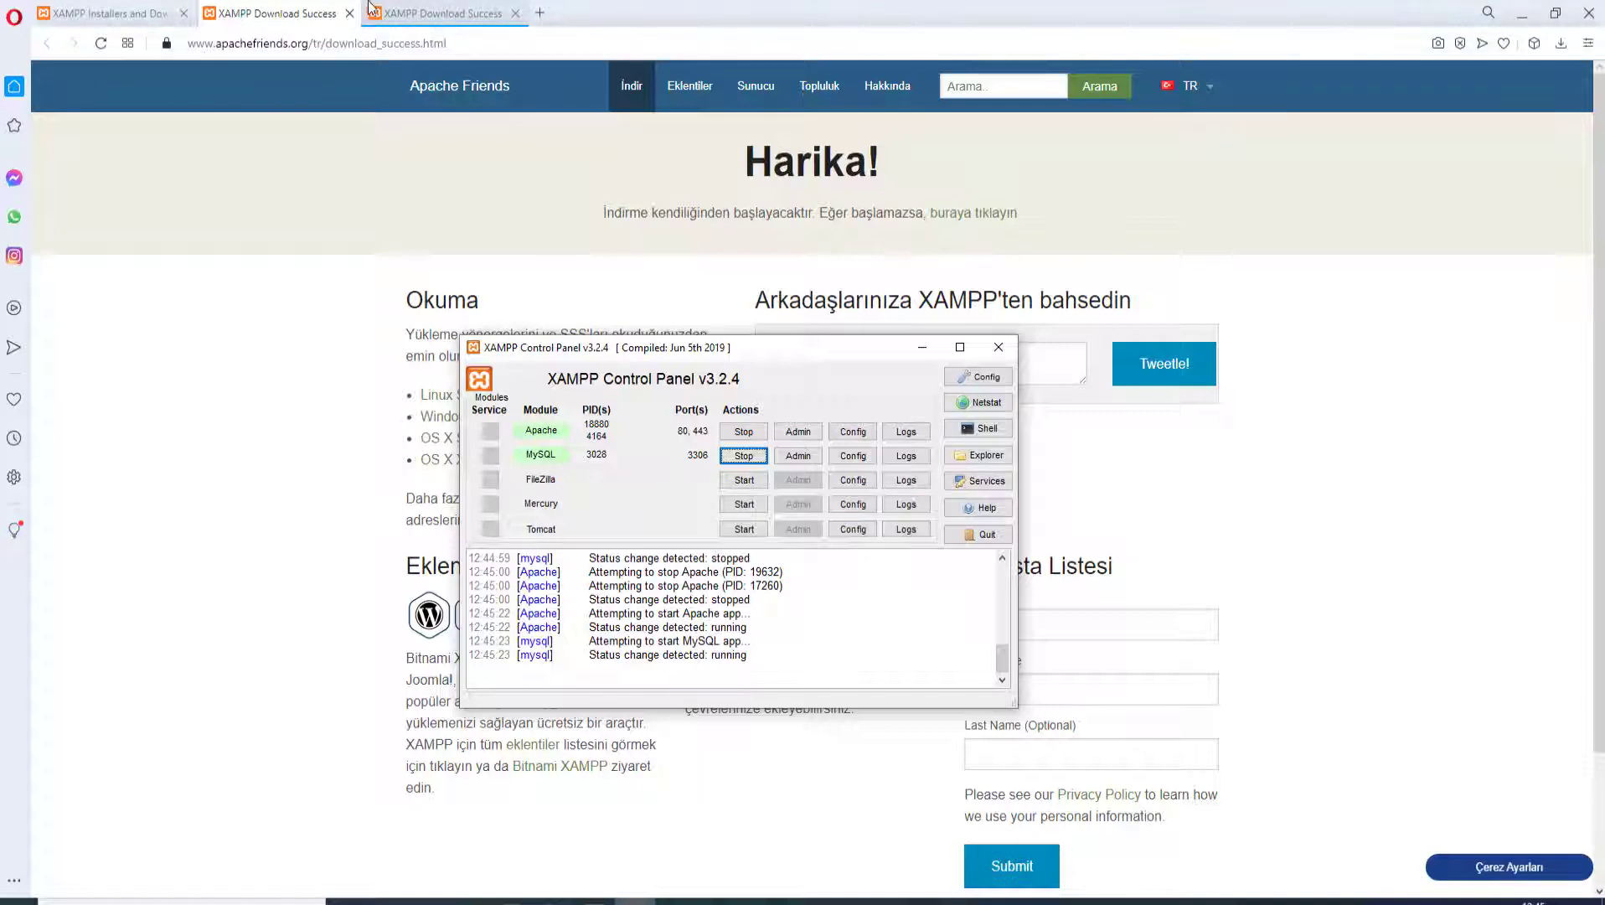
# Step: Load localhost in the browser's third tab and look through the XAMPP welcome page
pyautogui.click(431, 14)
pyautogui.click(431, 43)
pyautogui.write('LO')
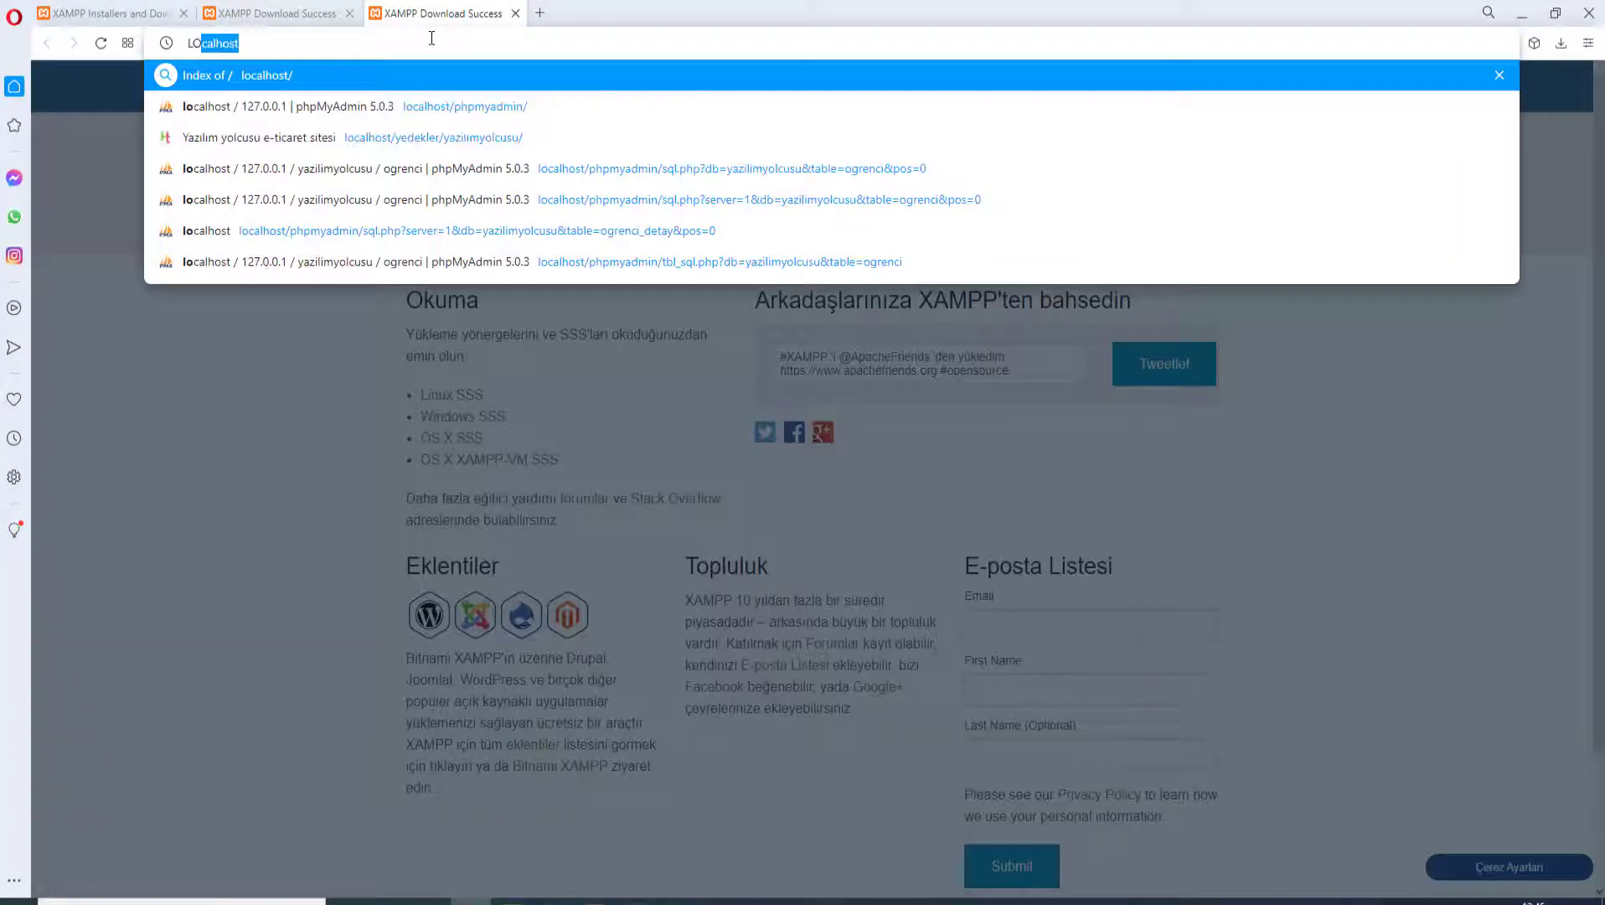
pyautogui.press('End')
pyautogui.press('Return')
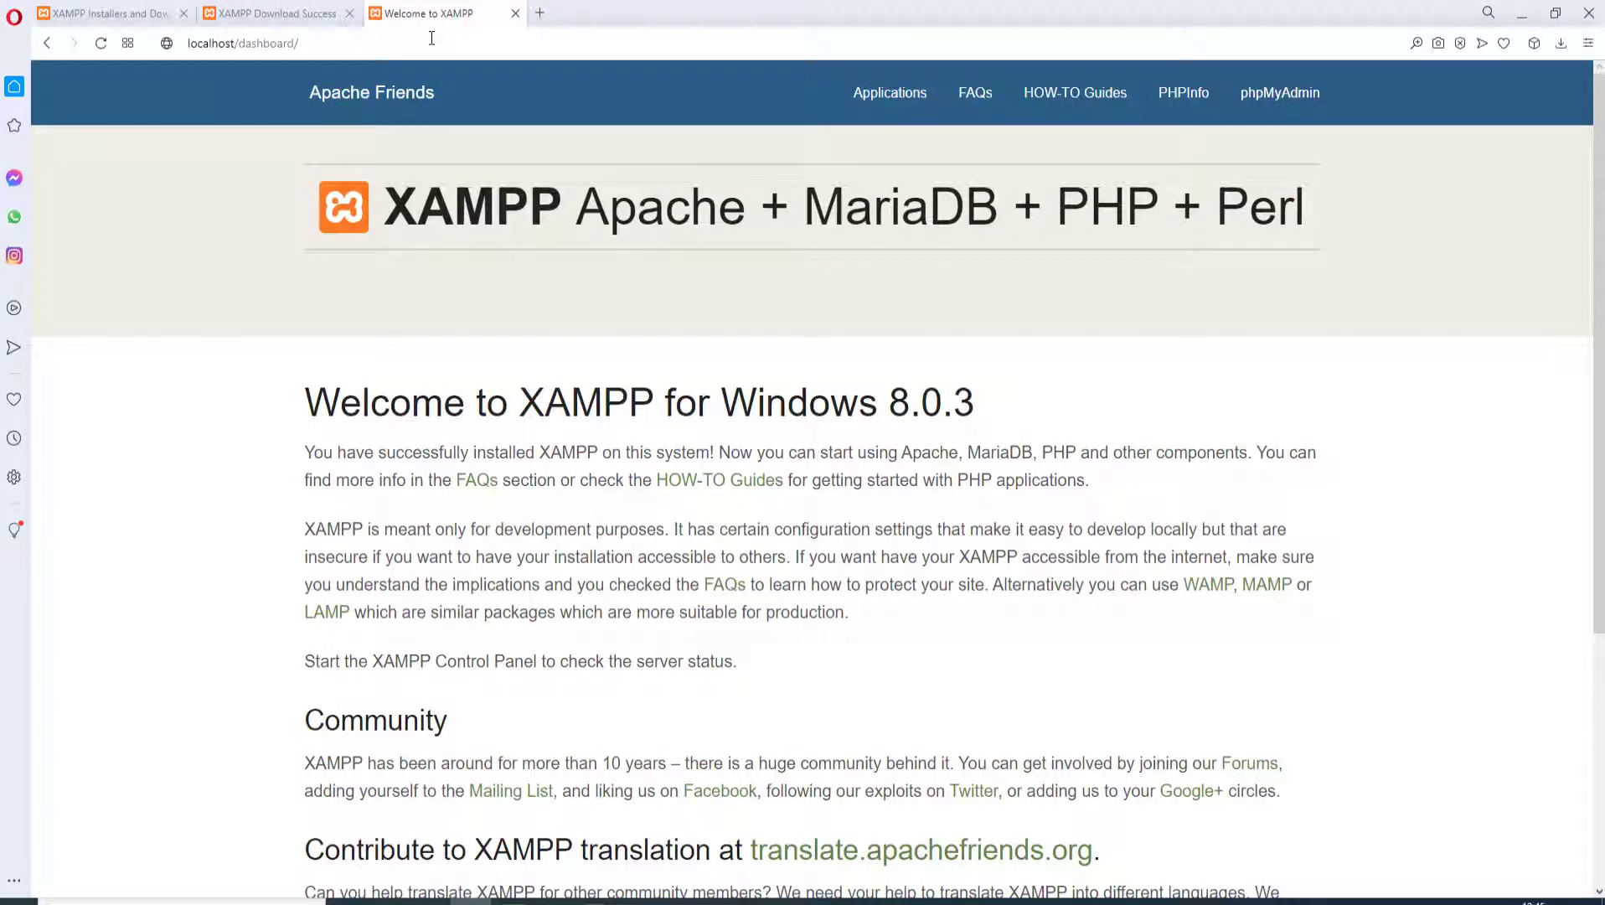
pyautogui.scroll(-5, 469, 379)
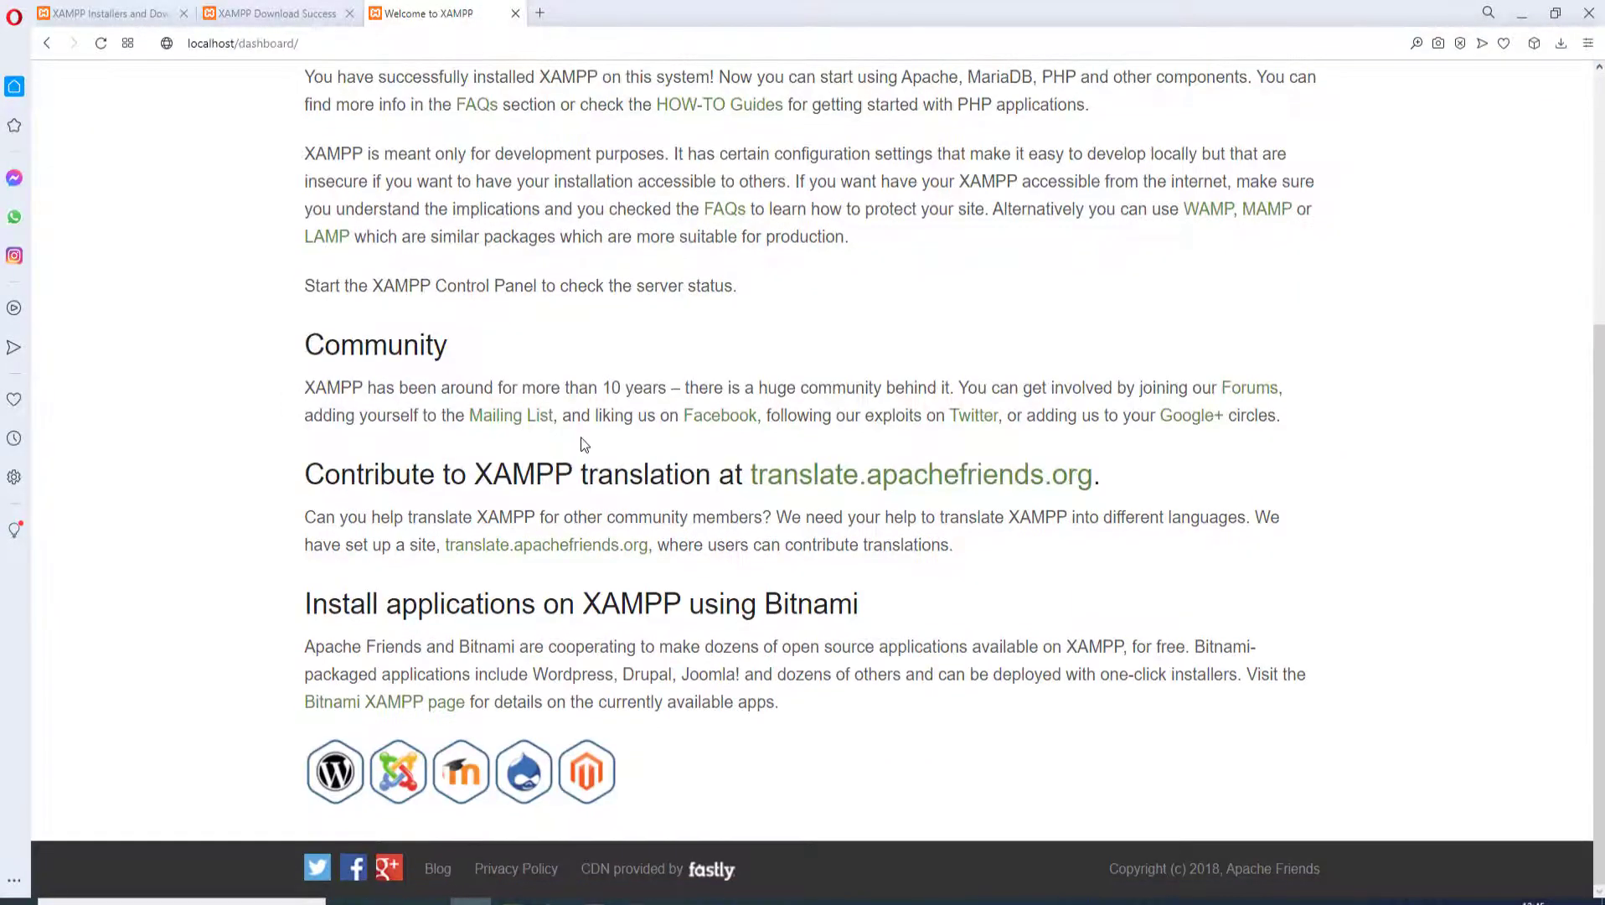
pyautogui.scroll(5, 613, 434)
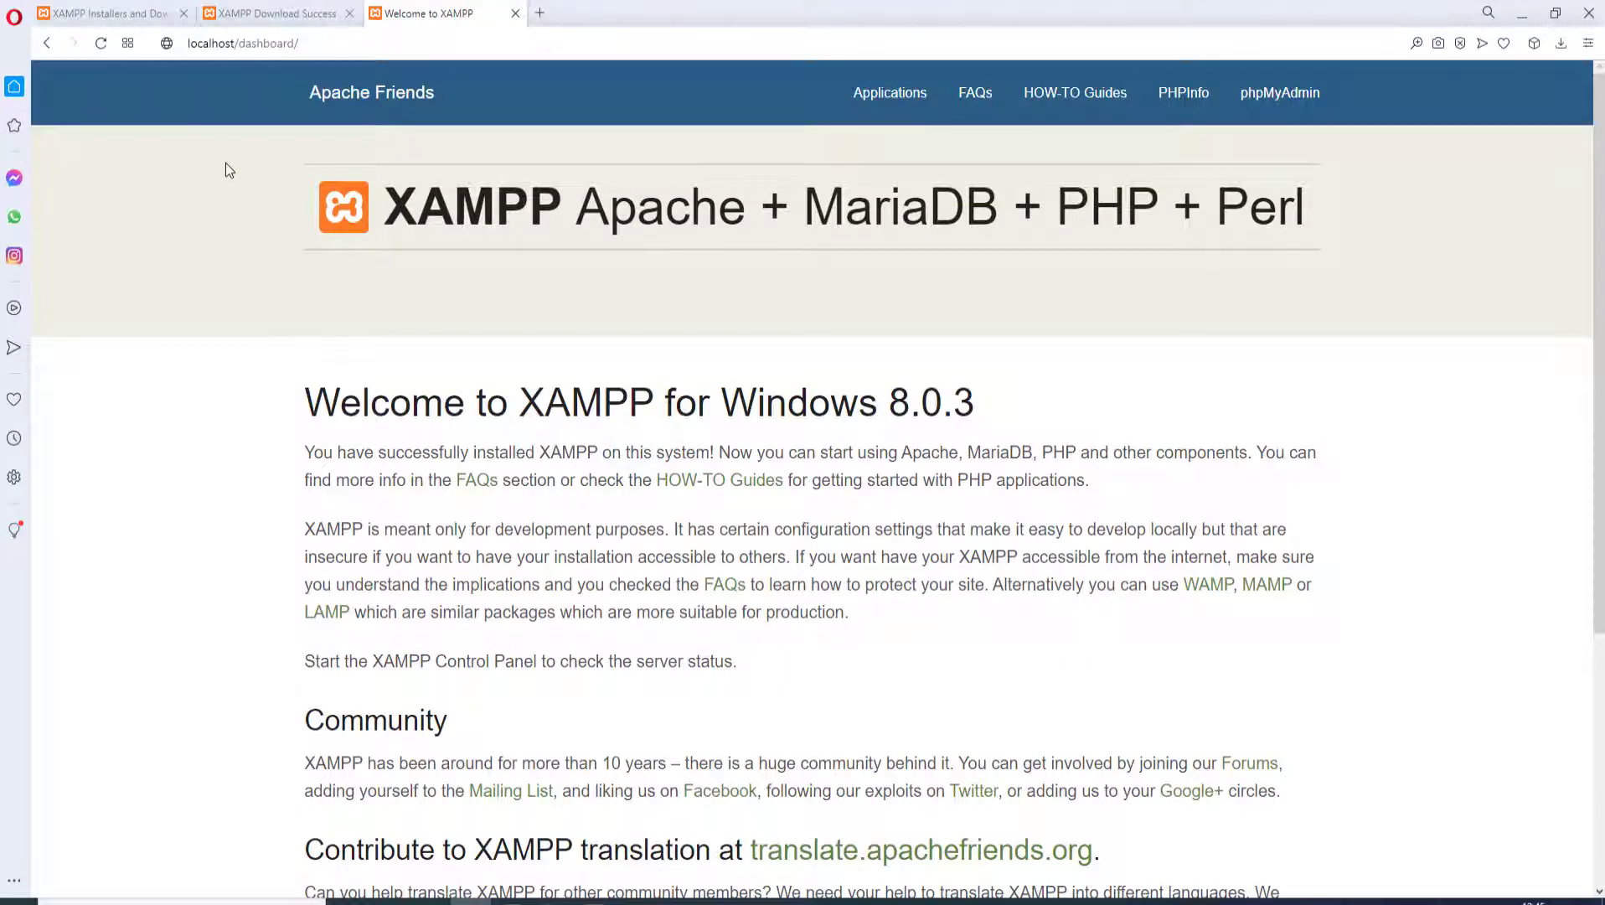
# Step: Try to load localhost:82 in the browser tab that shows the XAMPP dashboard
pyautogui.click(225, 42)
pyautogui.moveTo(238, 43); pyautogui.dragTo(300, 44)
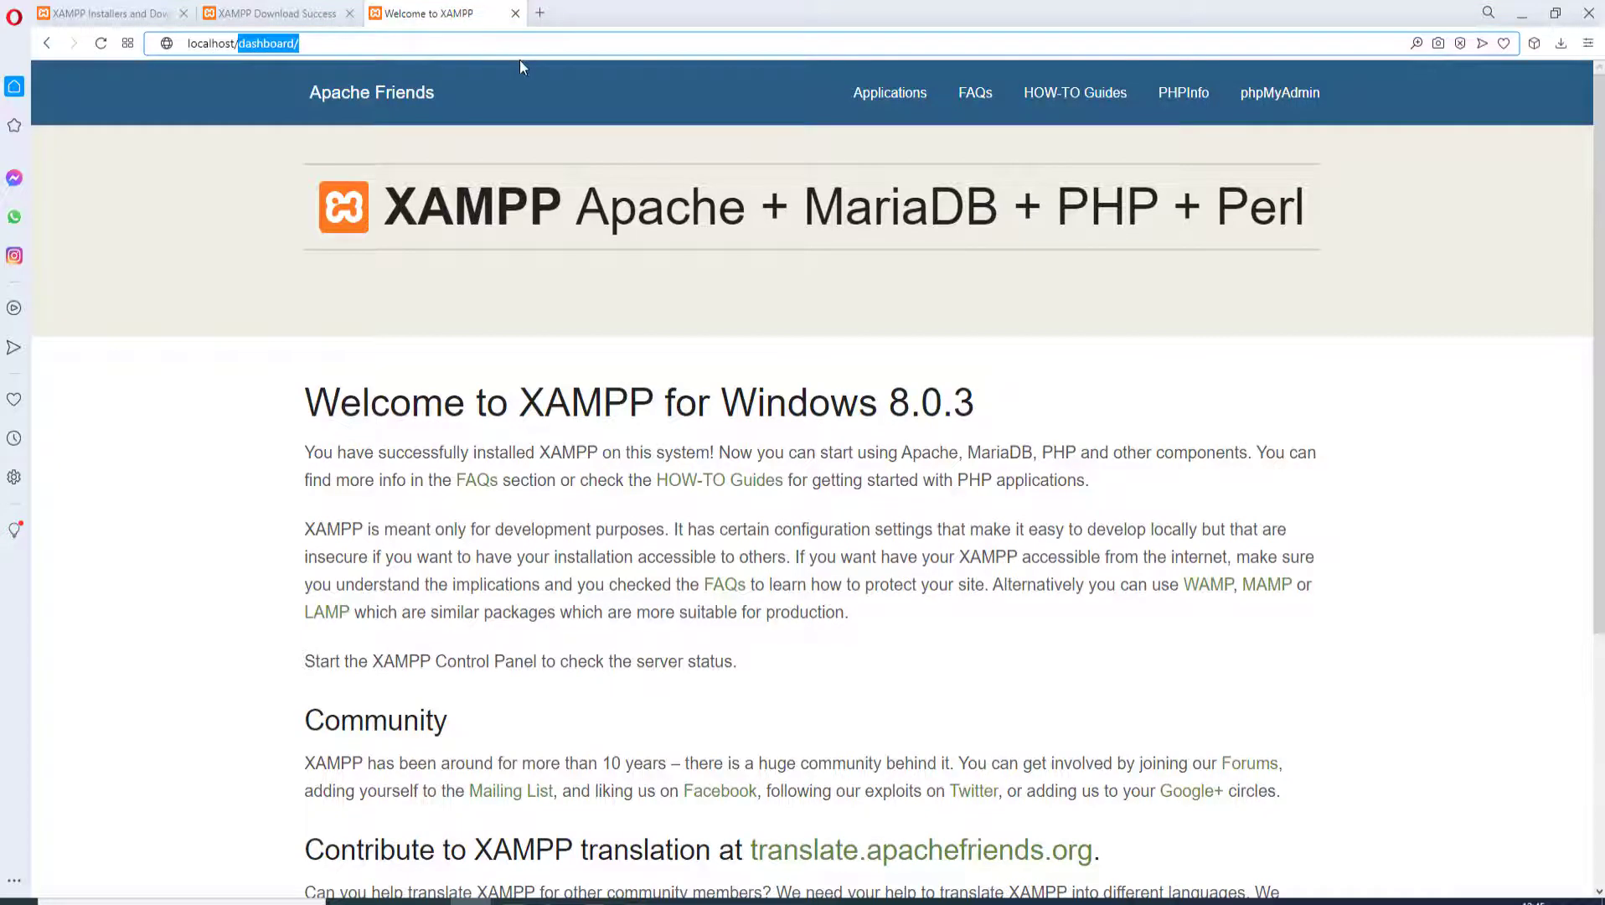
pyautogui.press('BackSpace')
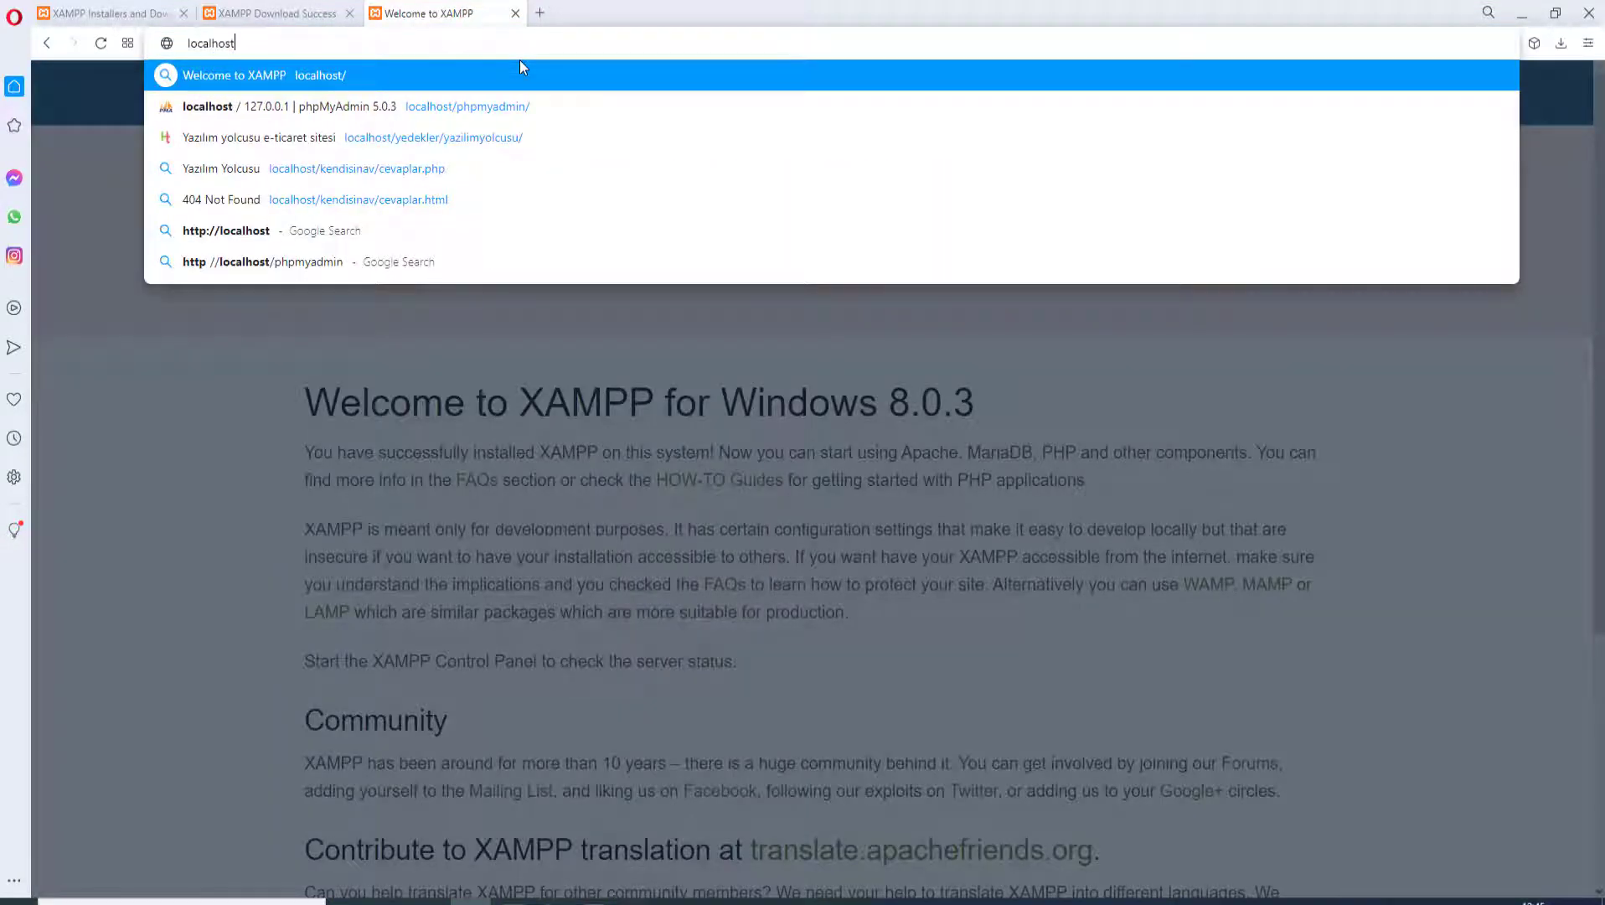
pyautogui.write(':')
pyautogui.press('BackSpace')
pyautogui.write(':82')
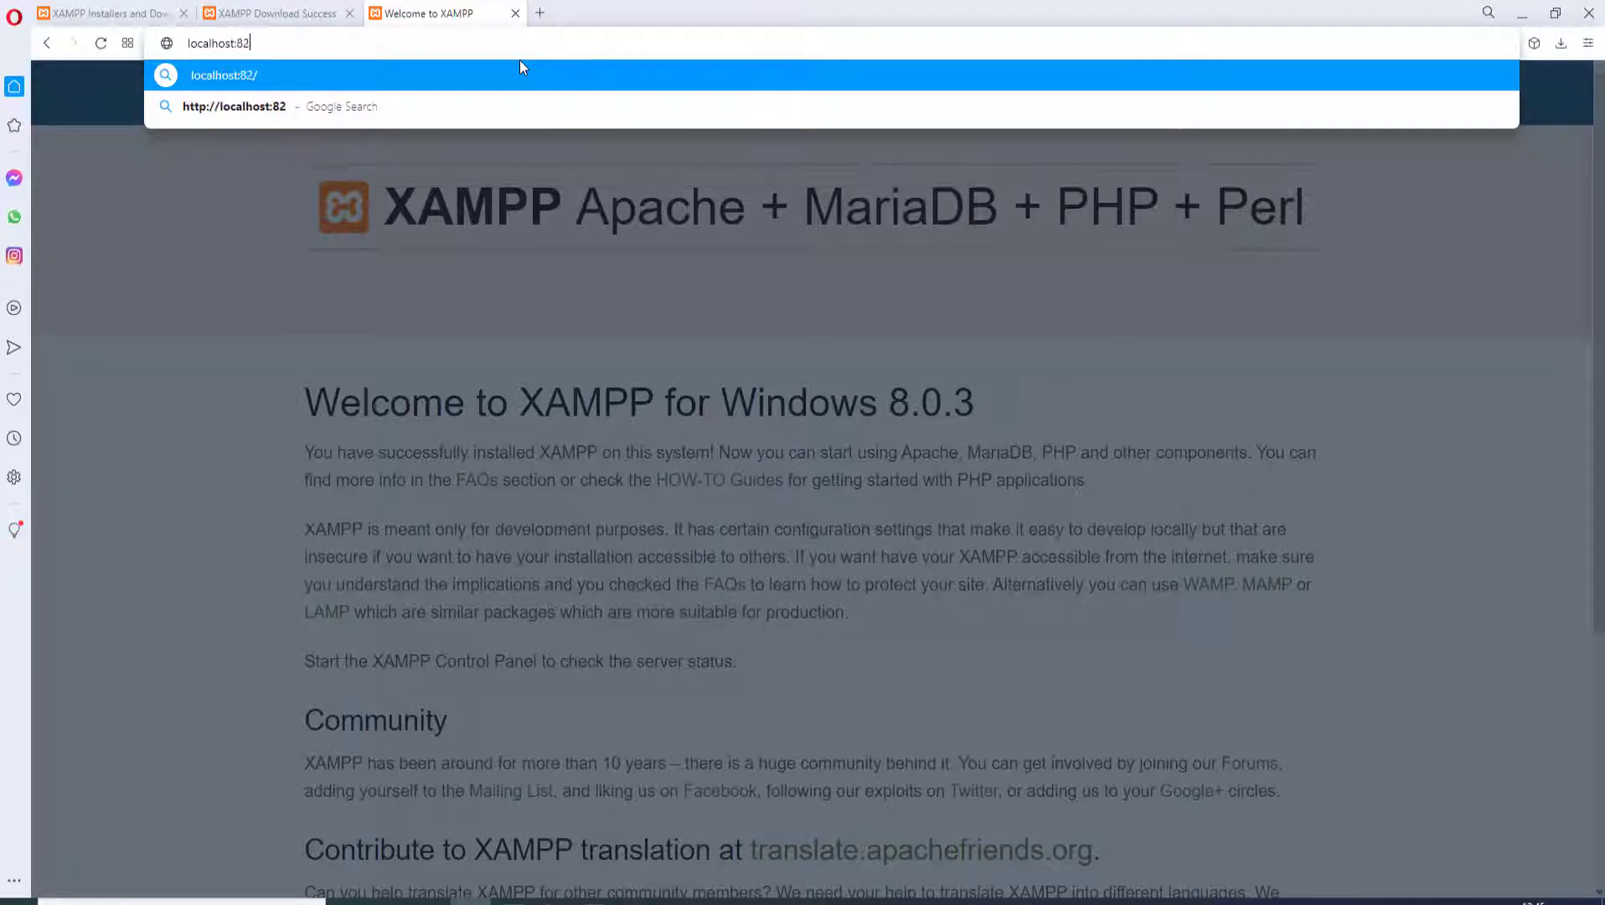
pyautogui.press('Return')
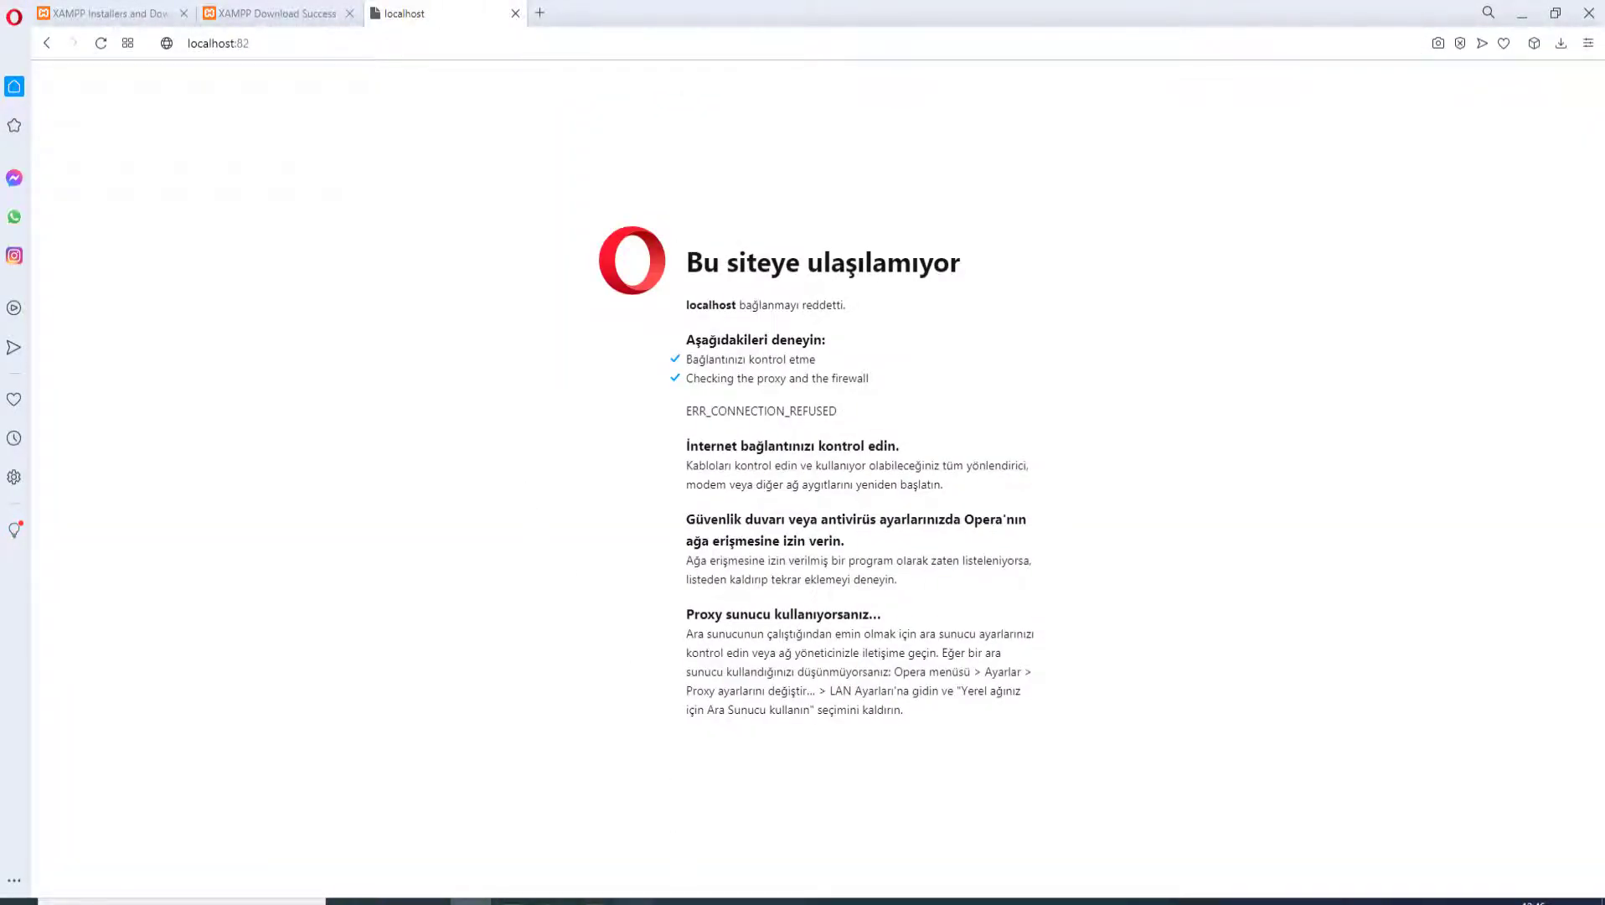
# Step: Switch to the XAMPP Control Panel and stop the Apache and MySQL modules
pyautogui.click(634, 901)
pyautogui.click(744, 431)
pyautogui.click(751, 457)
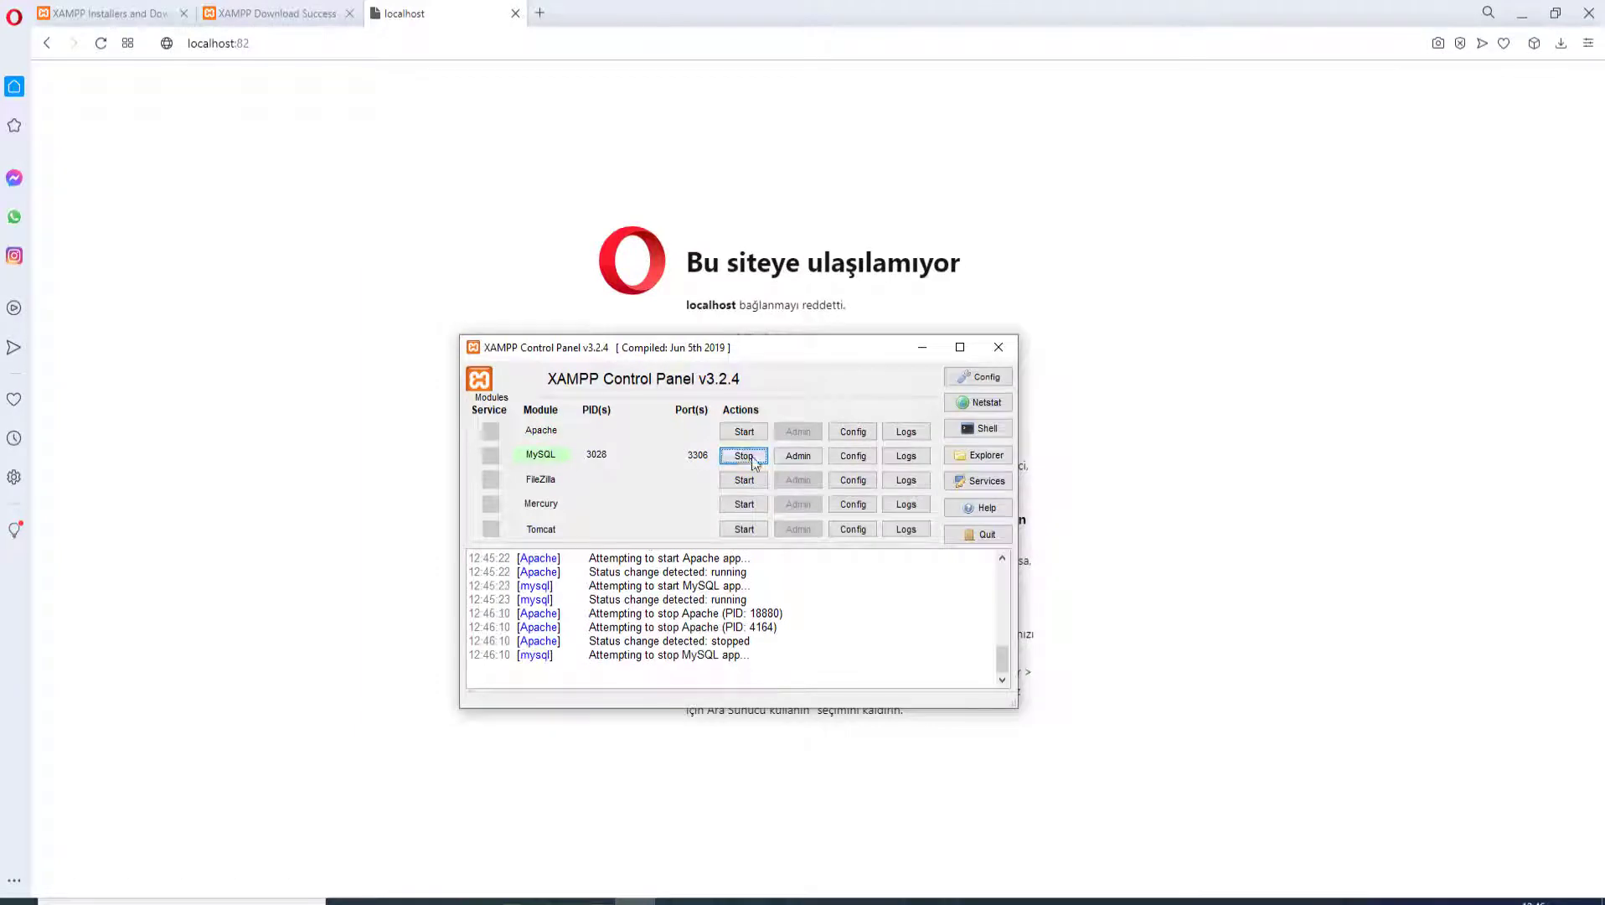
# Step: Open Apache's httpd.conf and change the port to 82 in both the commented and the active Listen lines
pyautogui.click(852, 432)
pyautogui.click(938, 441)
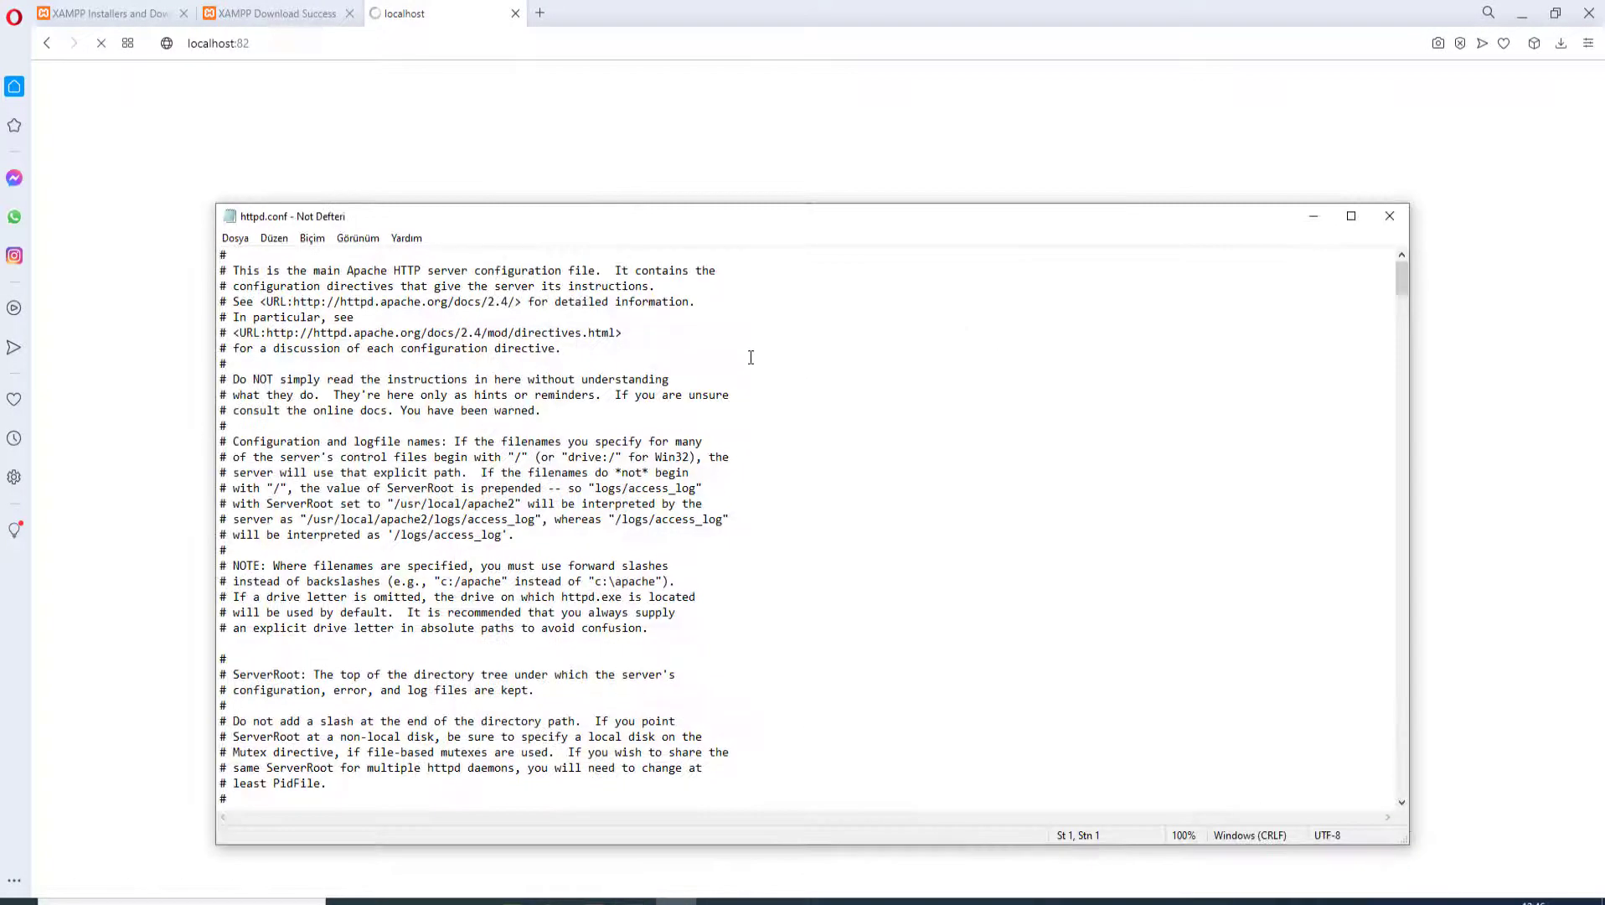
pyautogui.scroll(-14, 750, 357)
pyautogui.click(381, 496)
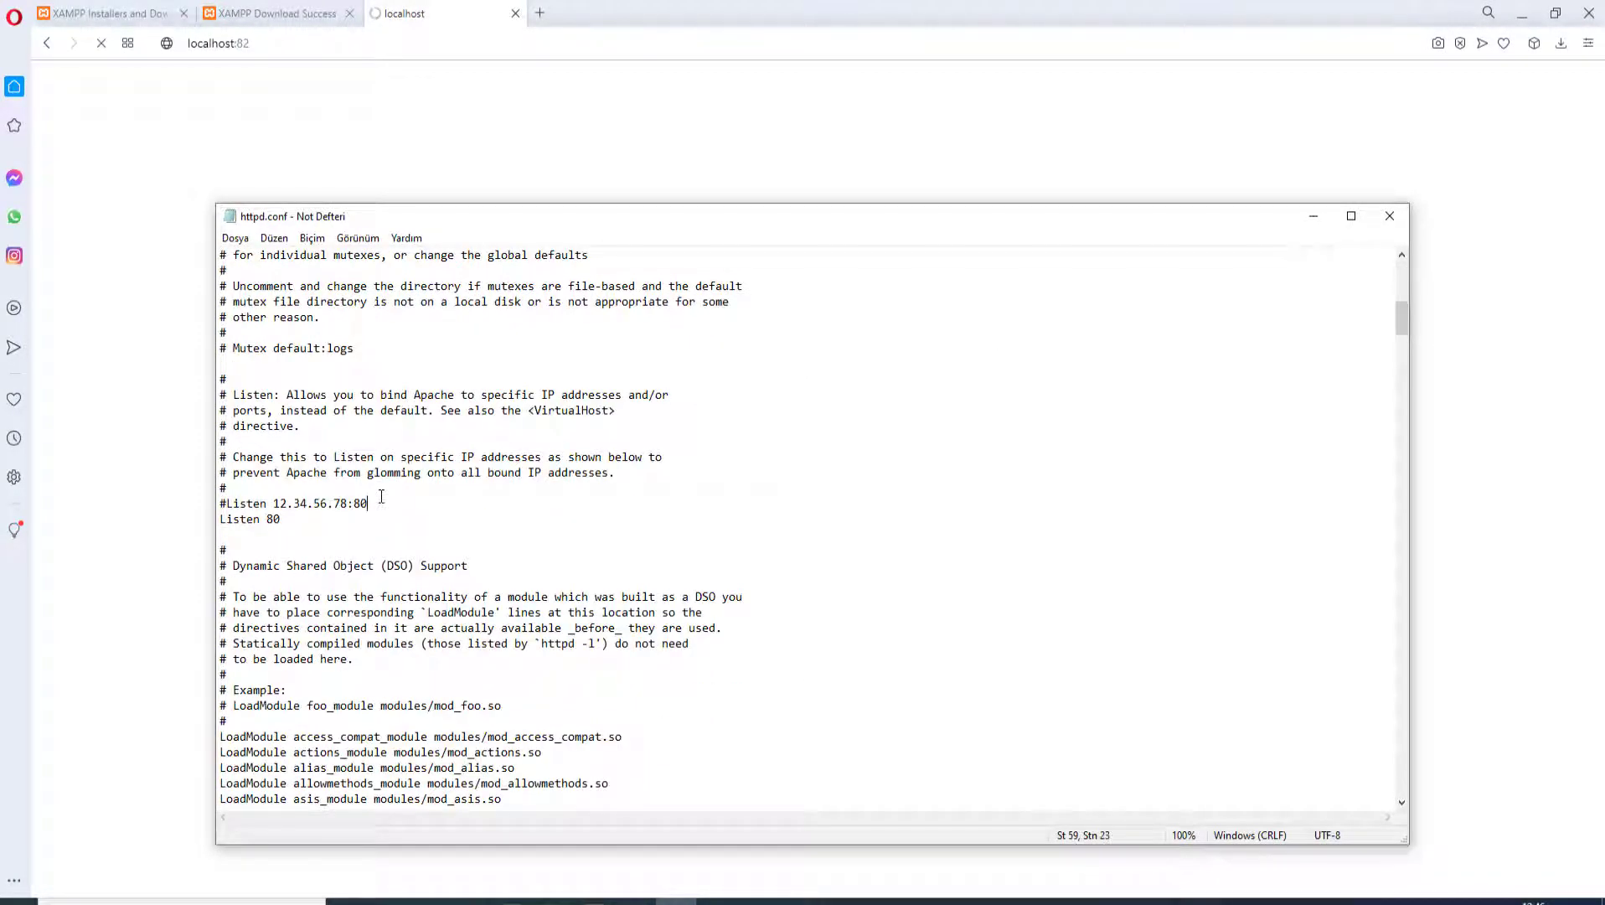
pyautogui.press('BackSpace')
pyautogui.write('2')
pyautogui.moveTo(358, 524); pyautogui.dragTo(329, 504)
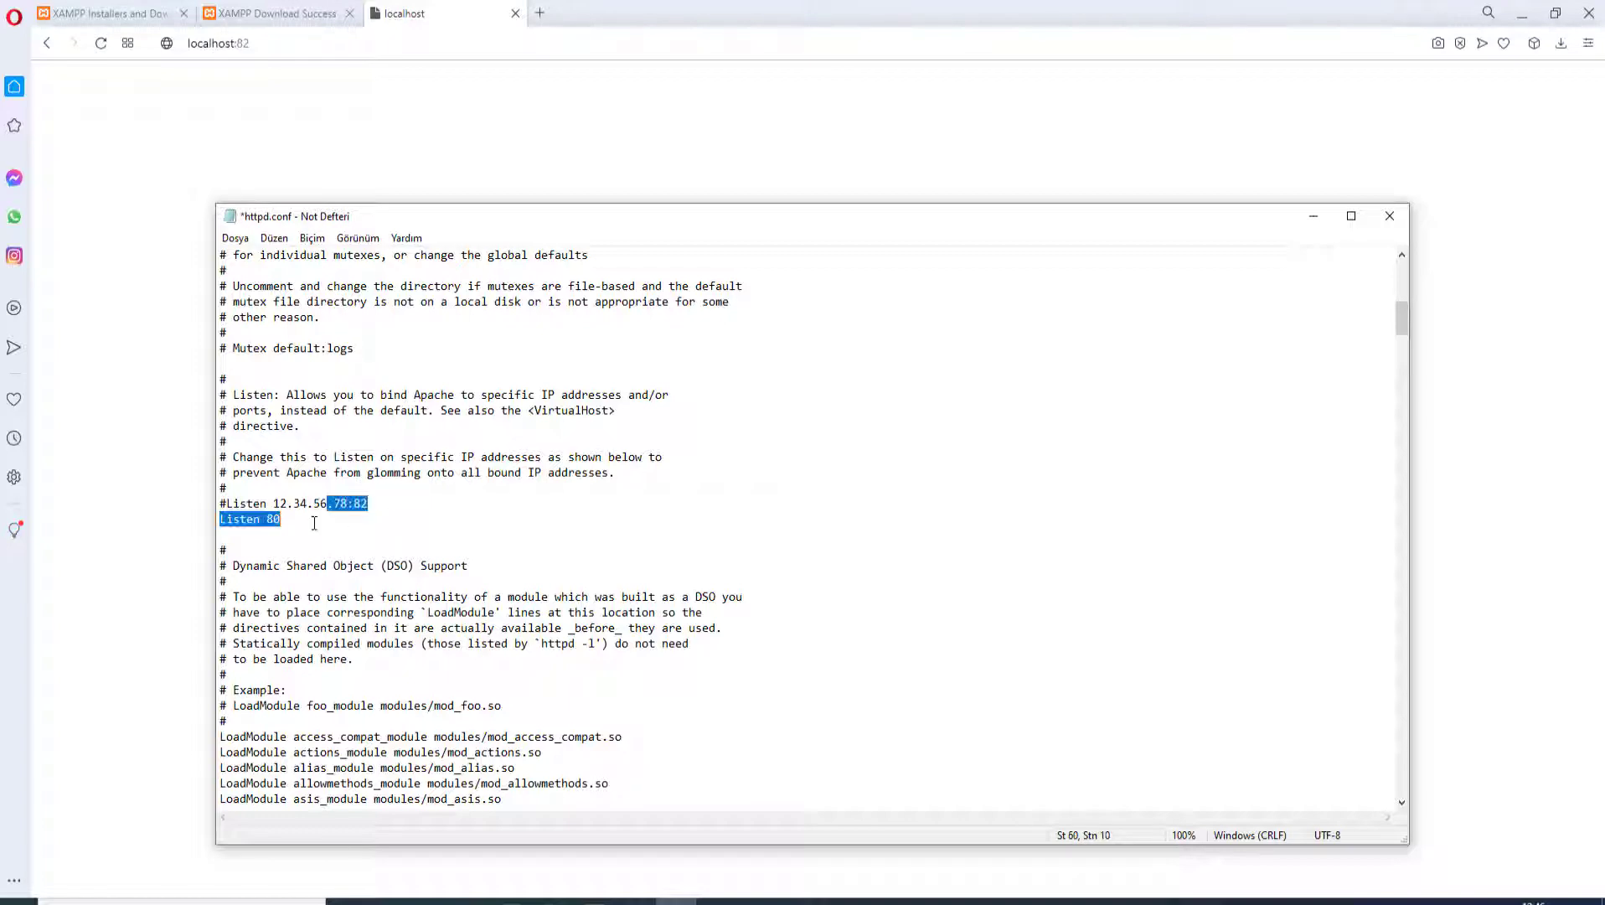
pyautogui.click(306, 521)
pyautogui.press('BackSpace')
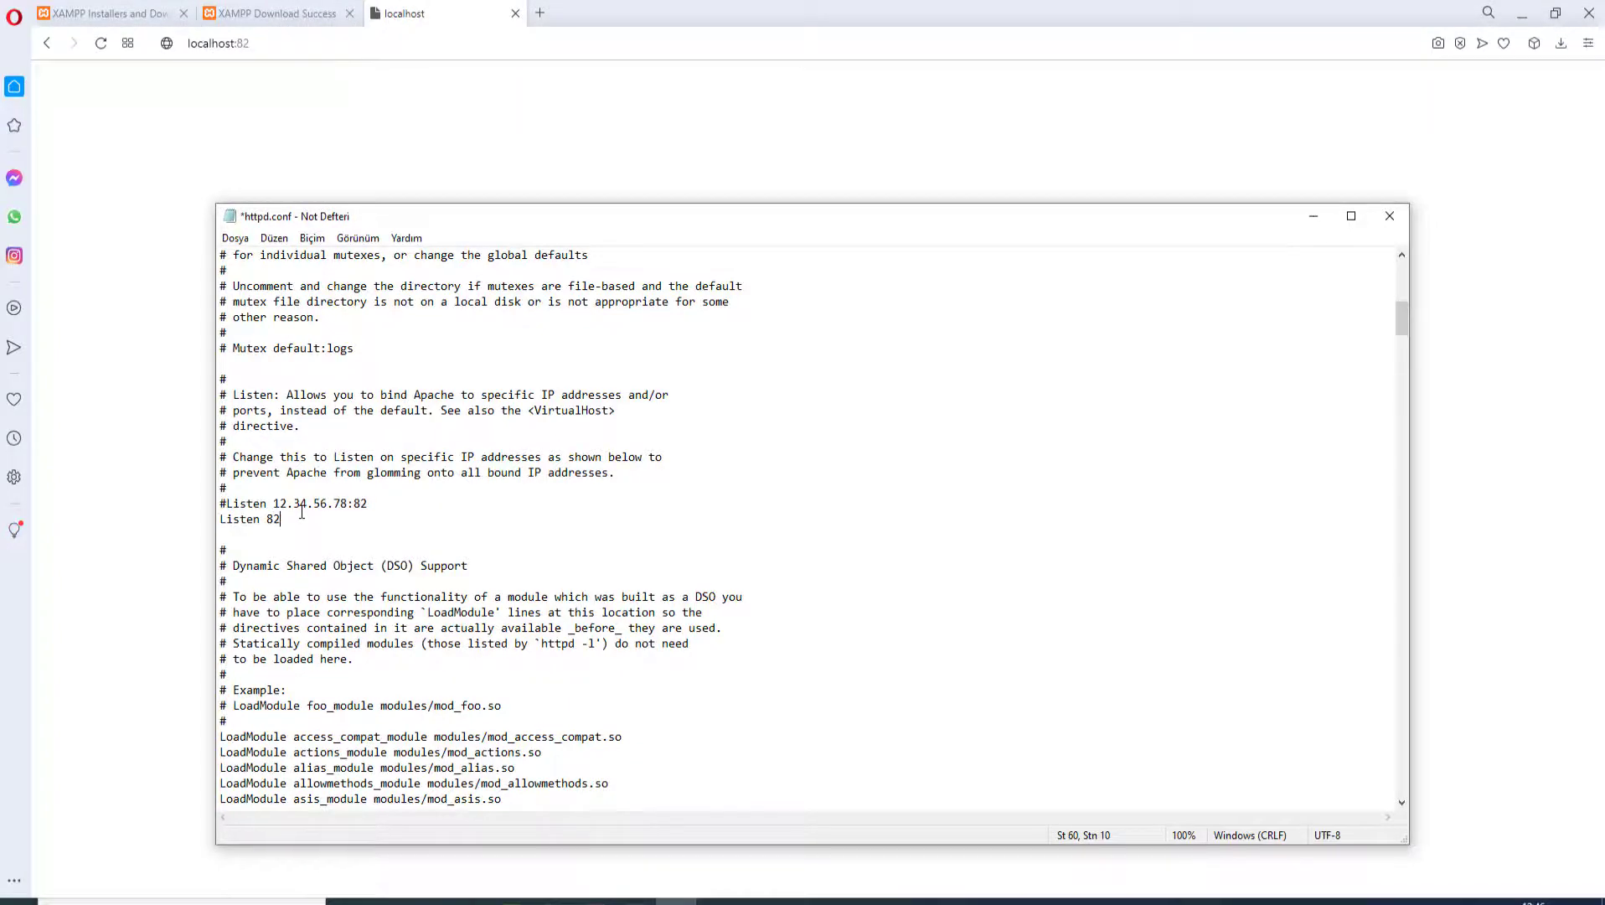
pyautogui.write('2')
# Step: Set the ServerName directive to localhost:82, save httpd.conf and close it
pyautogui.scroll(-20, 302, 512)
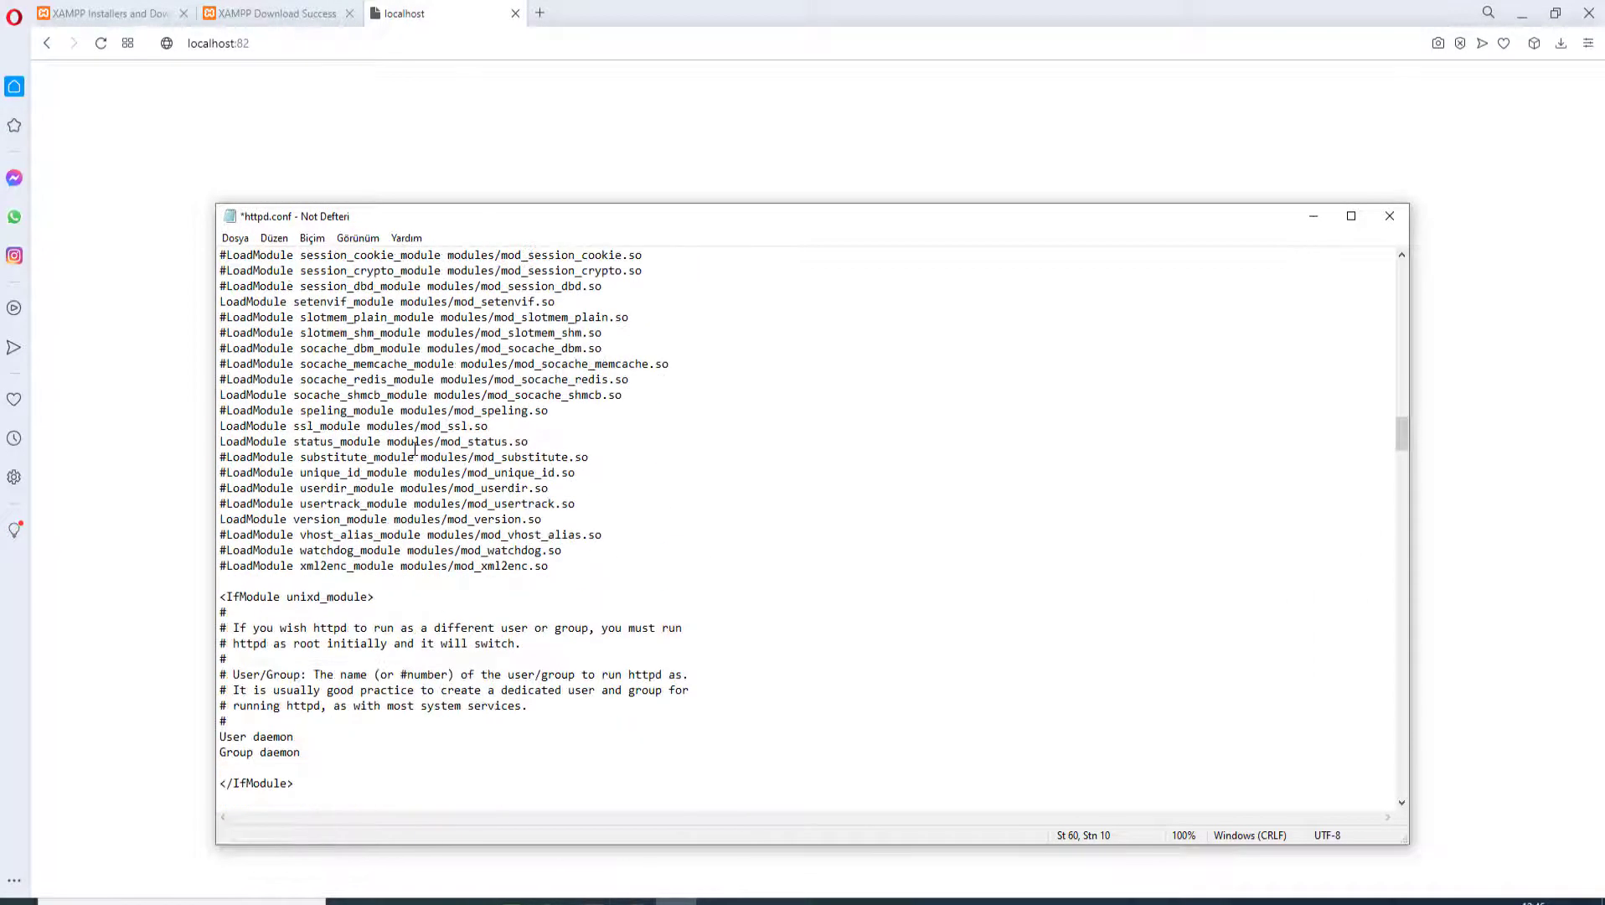
pyautogui.scroll(-7, 435, 636)
pyautogui.scroll(-8, 341, 447)
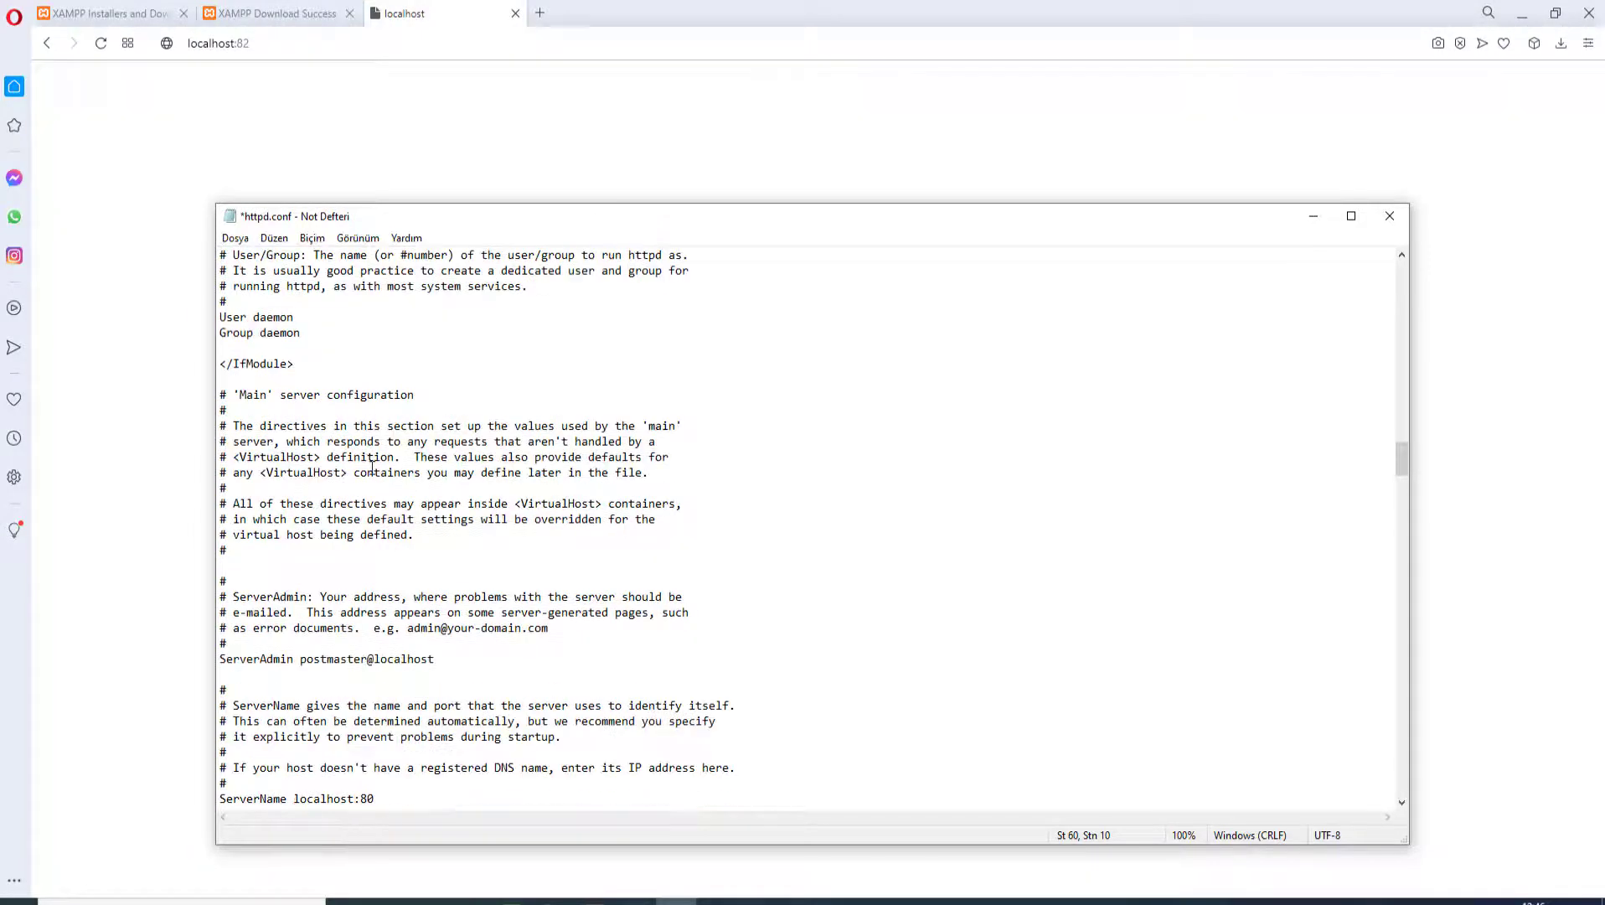
pyautogui.click(406, 519)
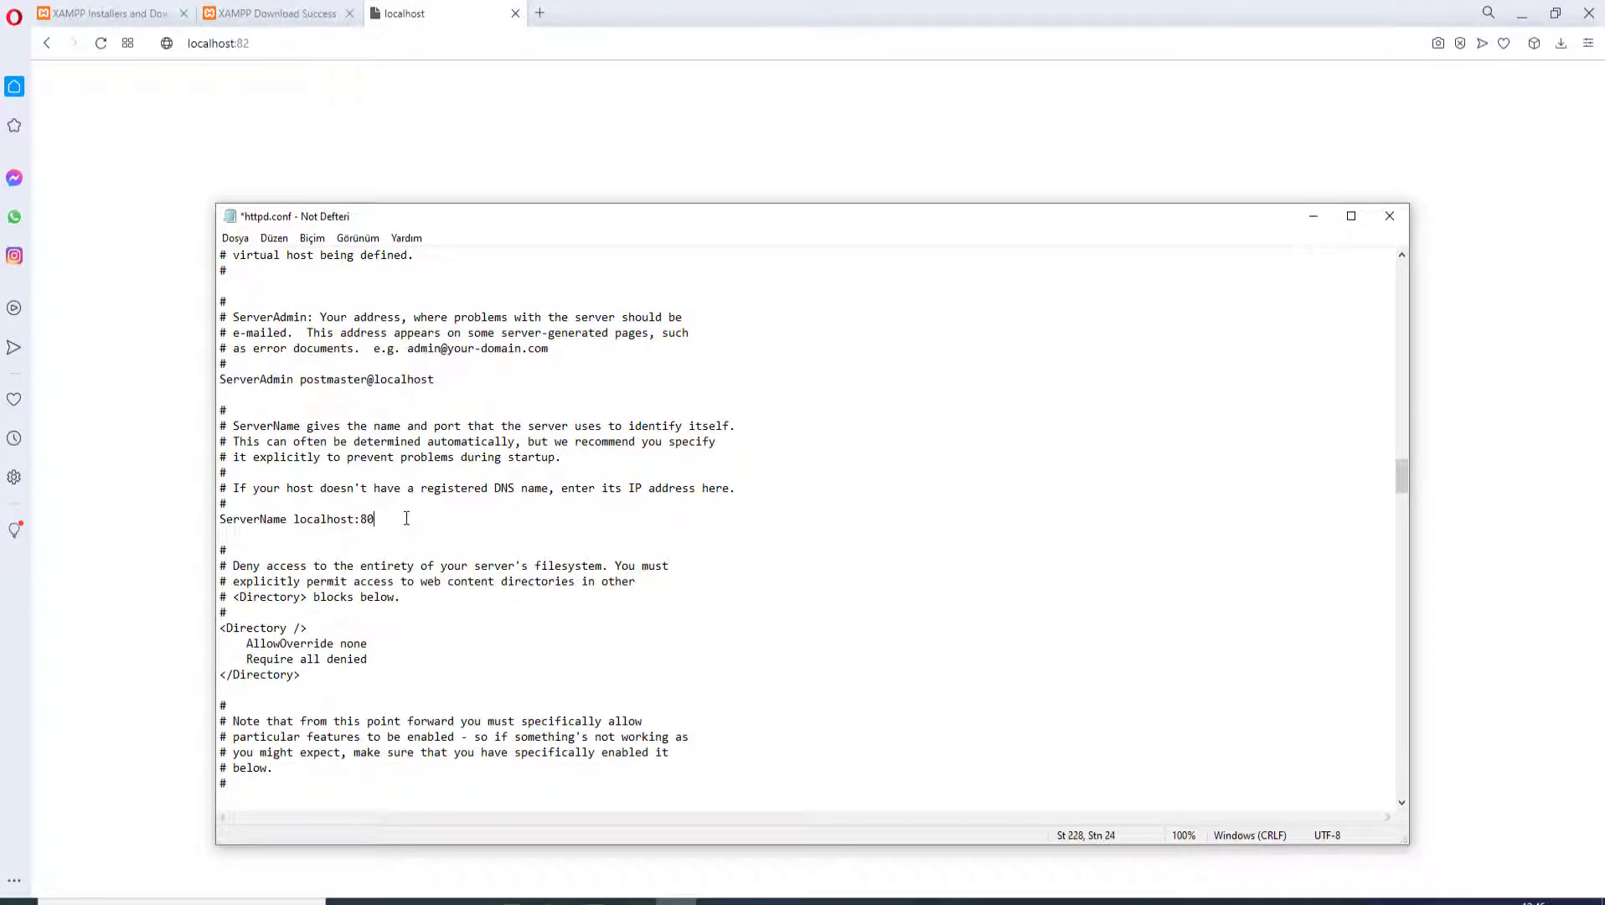
pyautogui.hotkey('ctrl', 's')
pyautogui.click(1403, 216)
# Step: Start the Apache and MySQL modules and reload localhost:82 in the browser
pyautogui.click(744, 431)
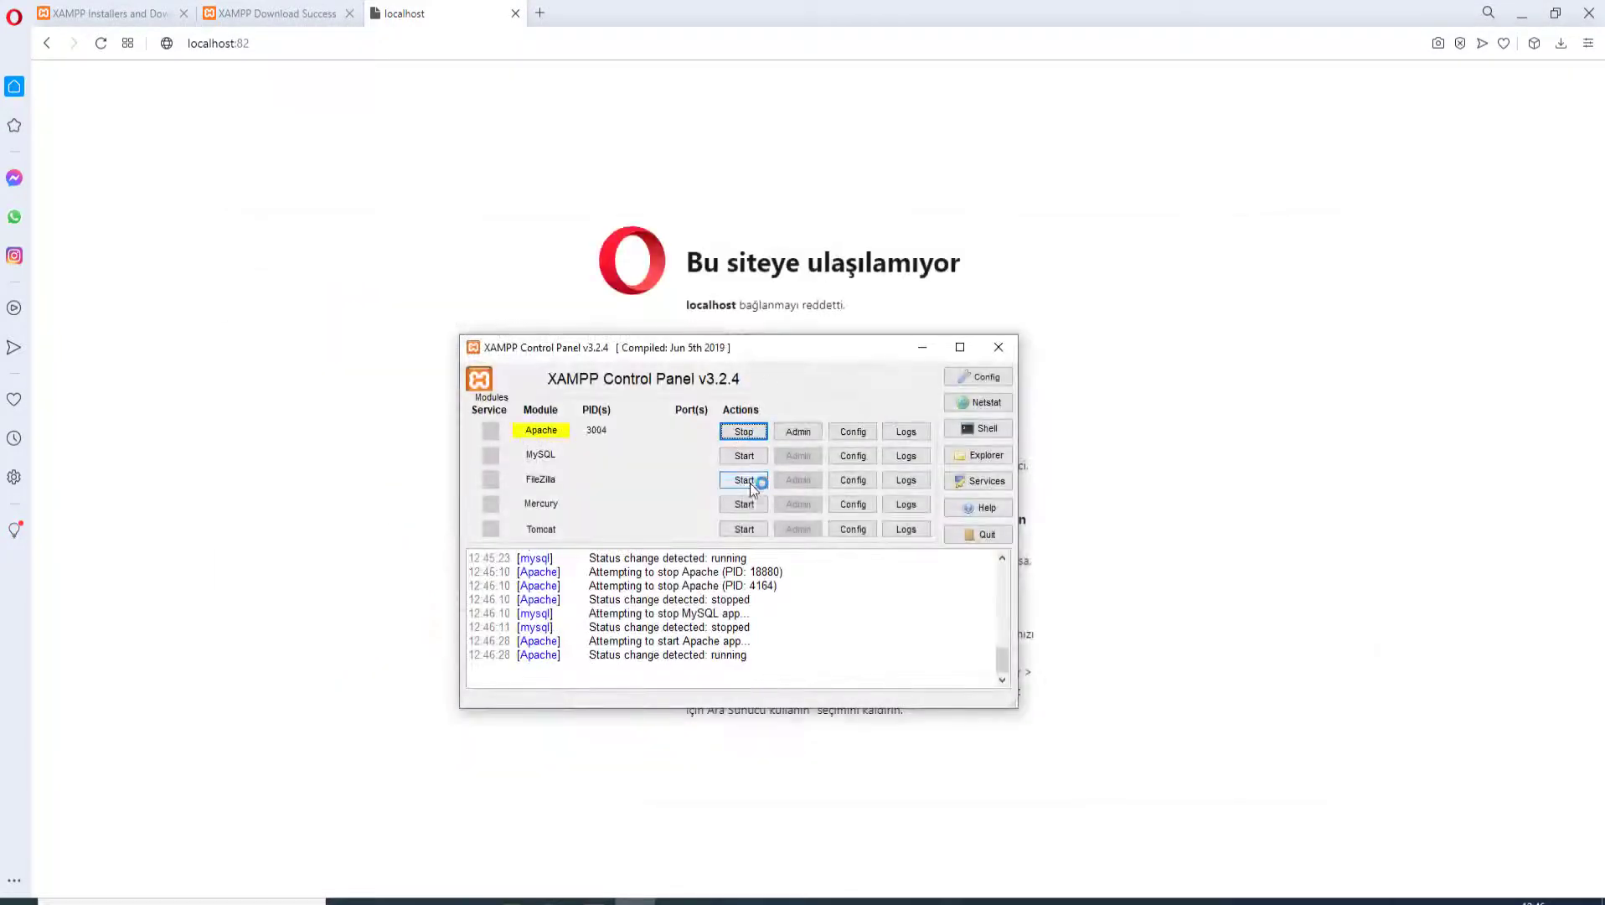
pyautogui.click(747, 461)
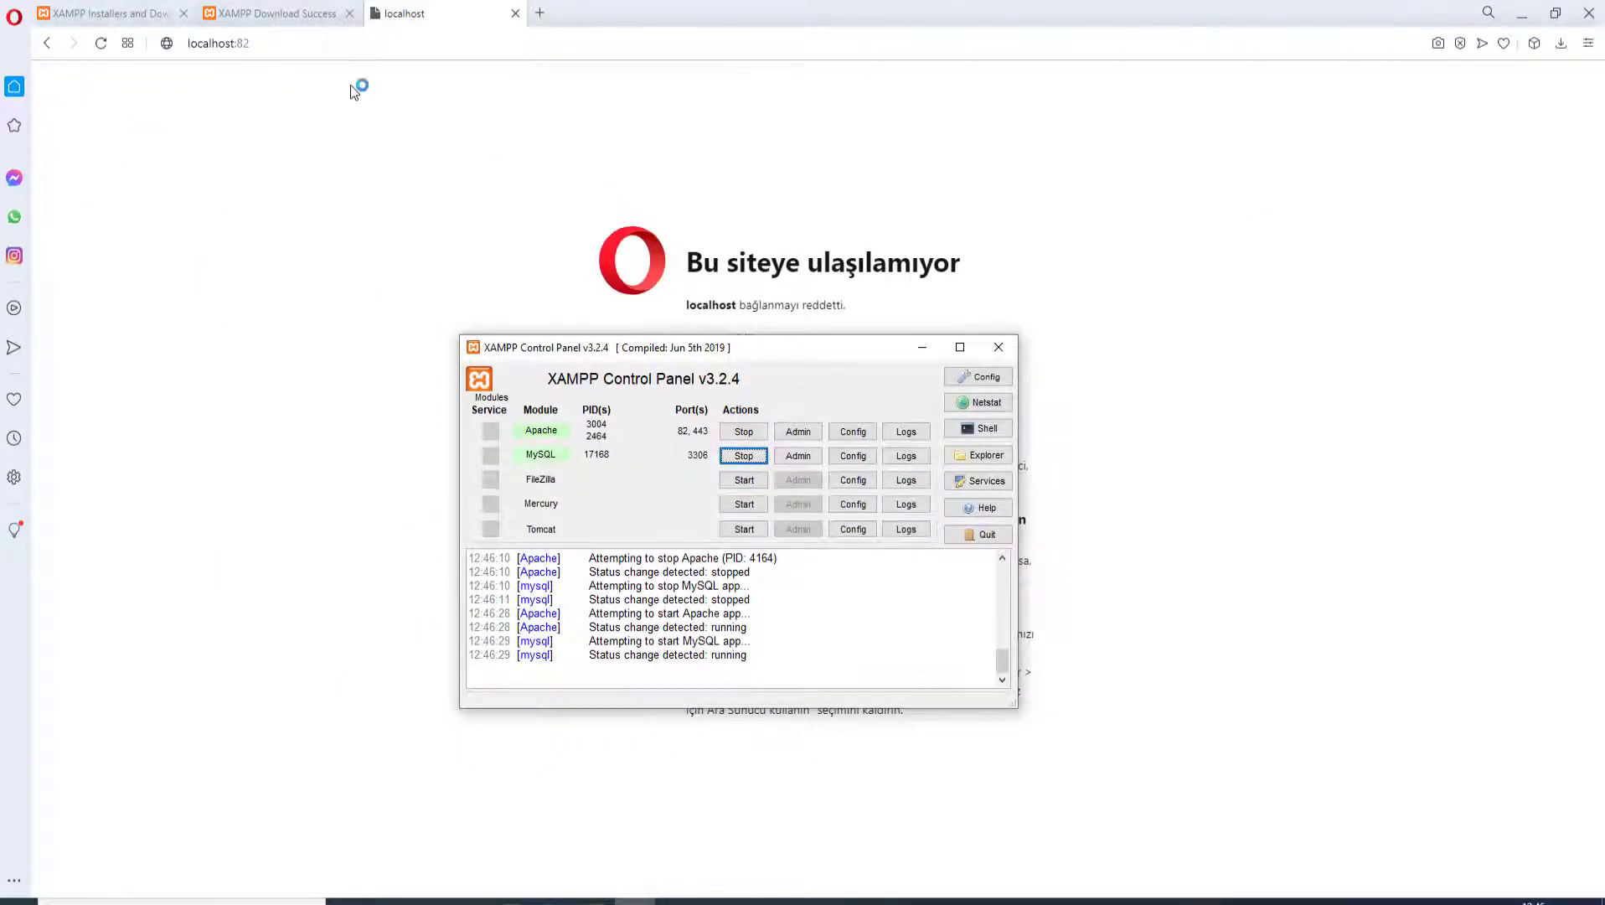
pyautogui.click(100, 43)
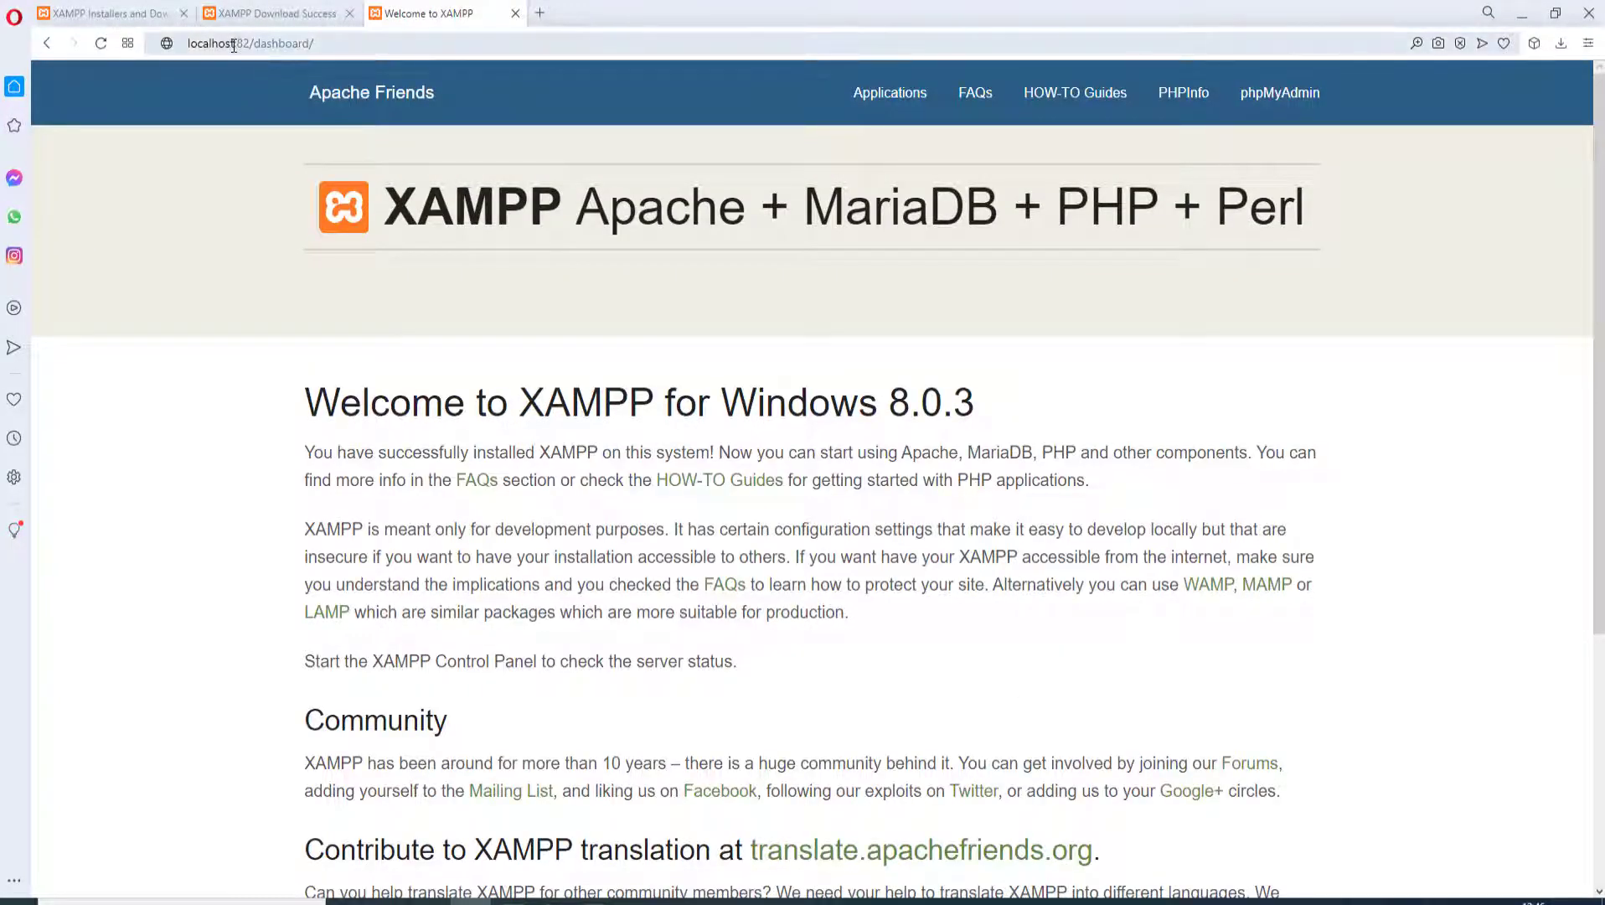
# Step: Try to load plain localhost, without a port number, in the same browser tab
pyautogui.moveTo(231, 43); pyautogui.dragTo(458, 57)
pyautogui.press('BackSpace')
pyautogui.press('BackSpace')
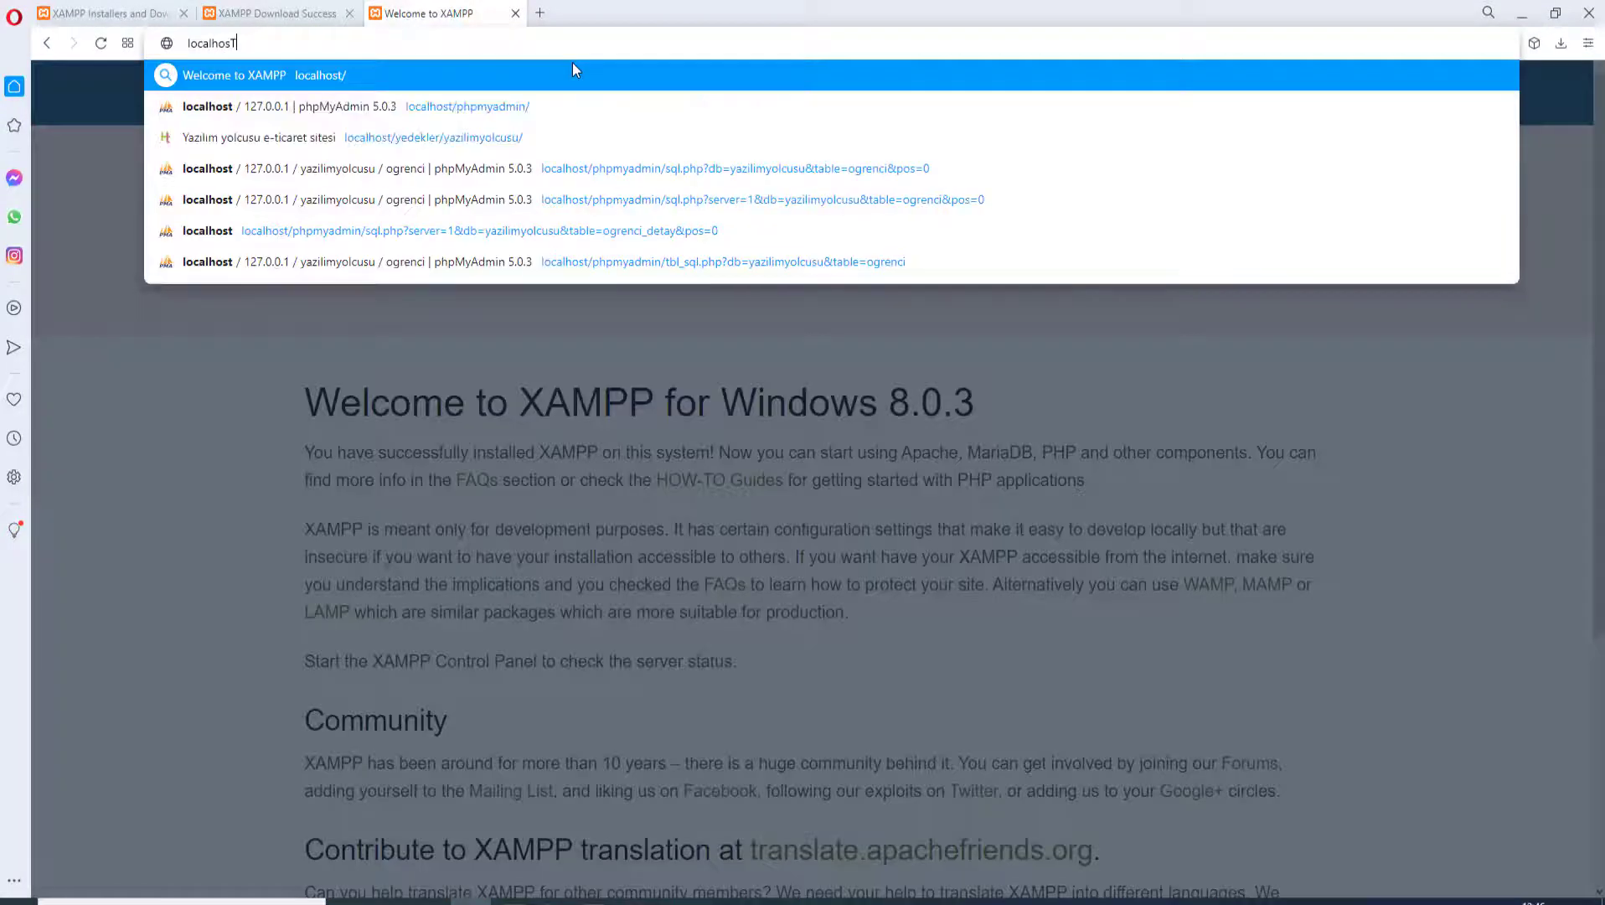
pyautogui.write('t')
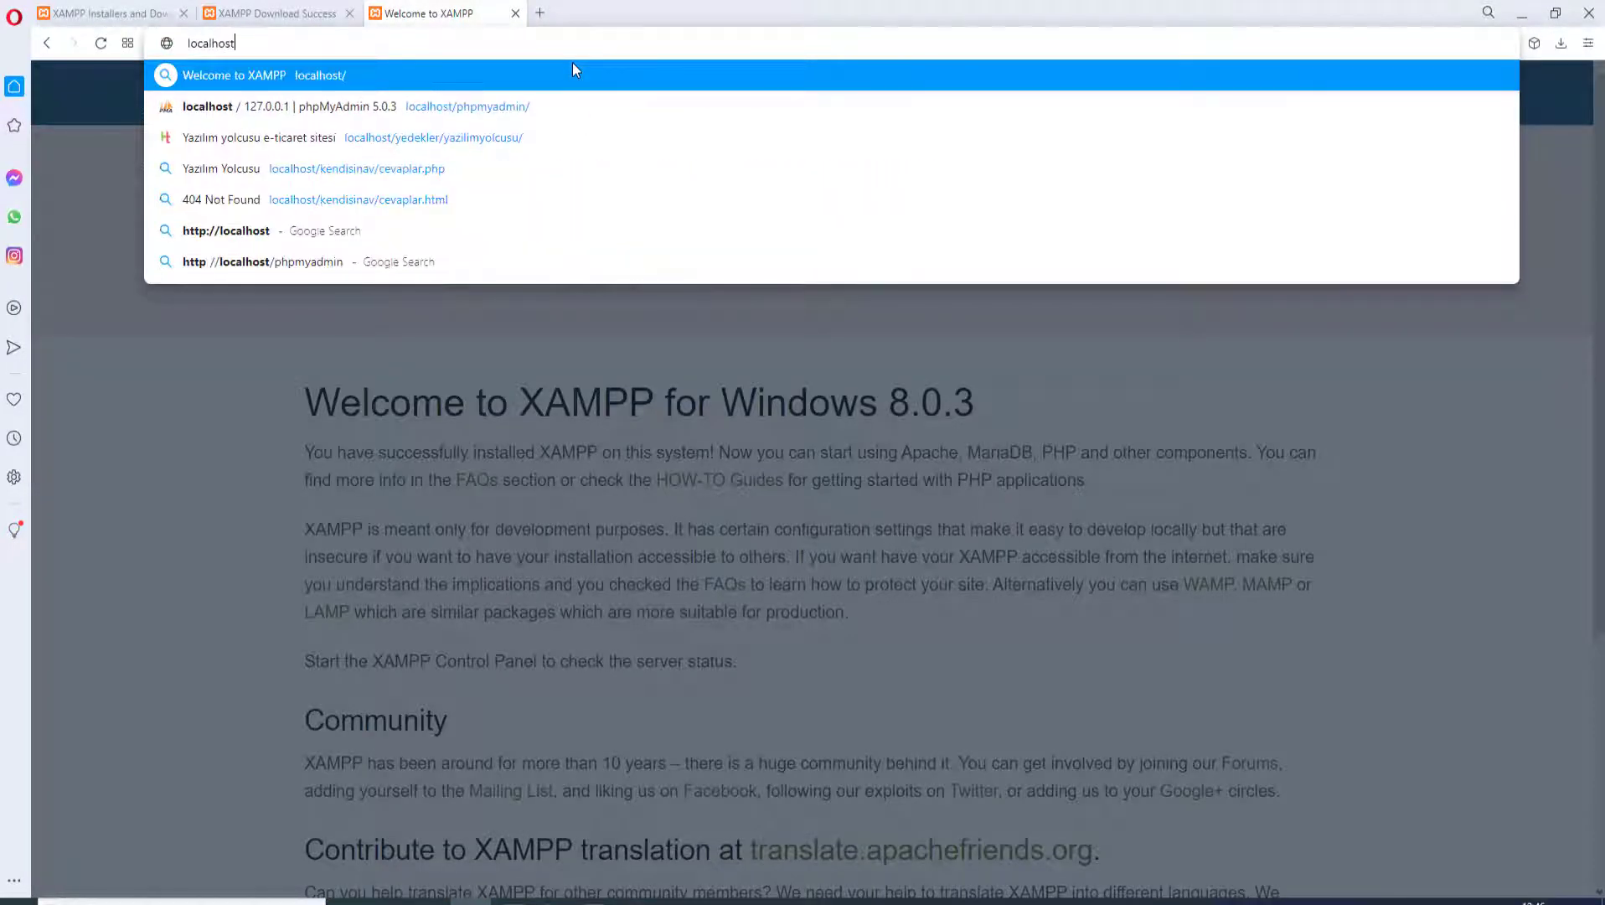
pyautogui.press('Return')
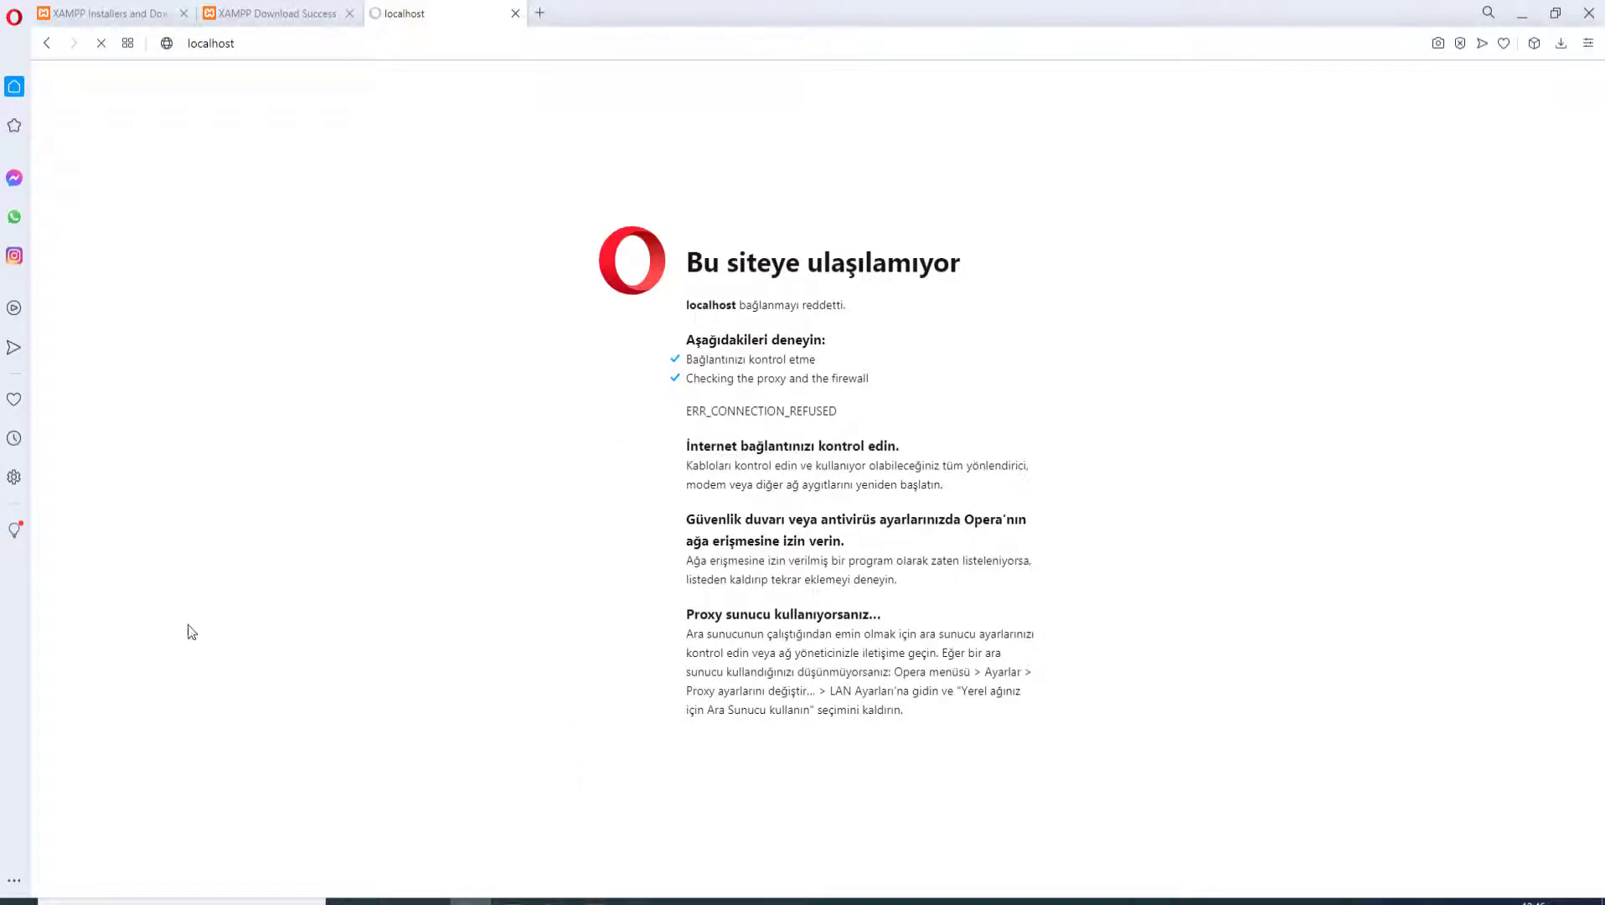
# Step: Return to the XAMPP Control Panel and stop both running modules, Apache and MySQL
pyautogui.click(635, 902)
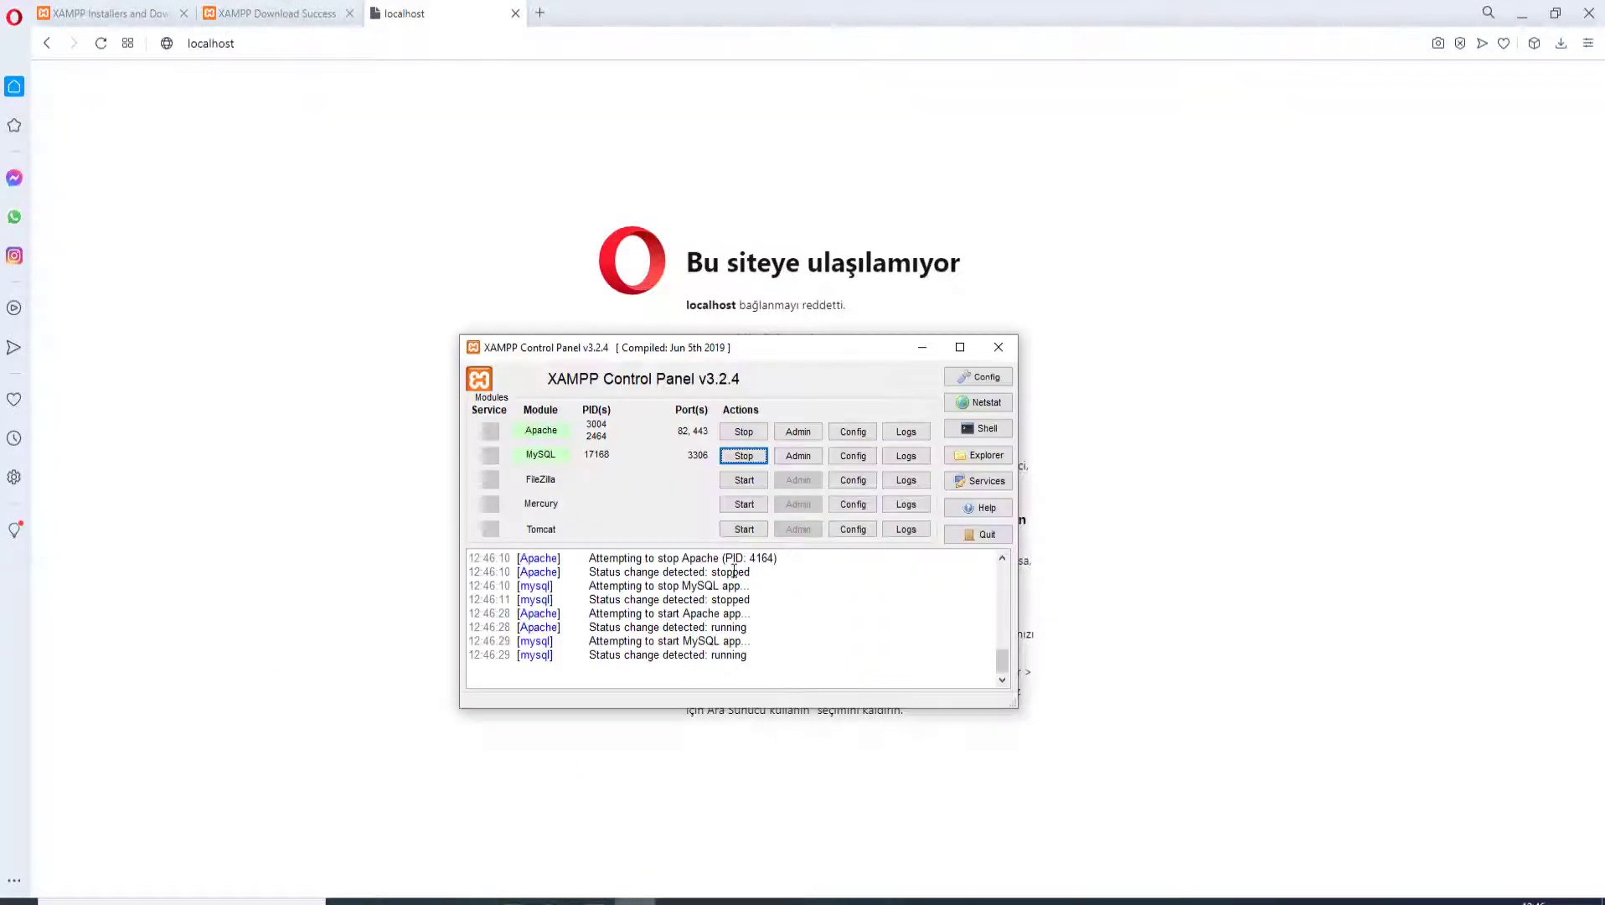
pyautogui.click(744, 432)
pyautogui.click(754, 456)
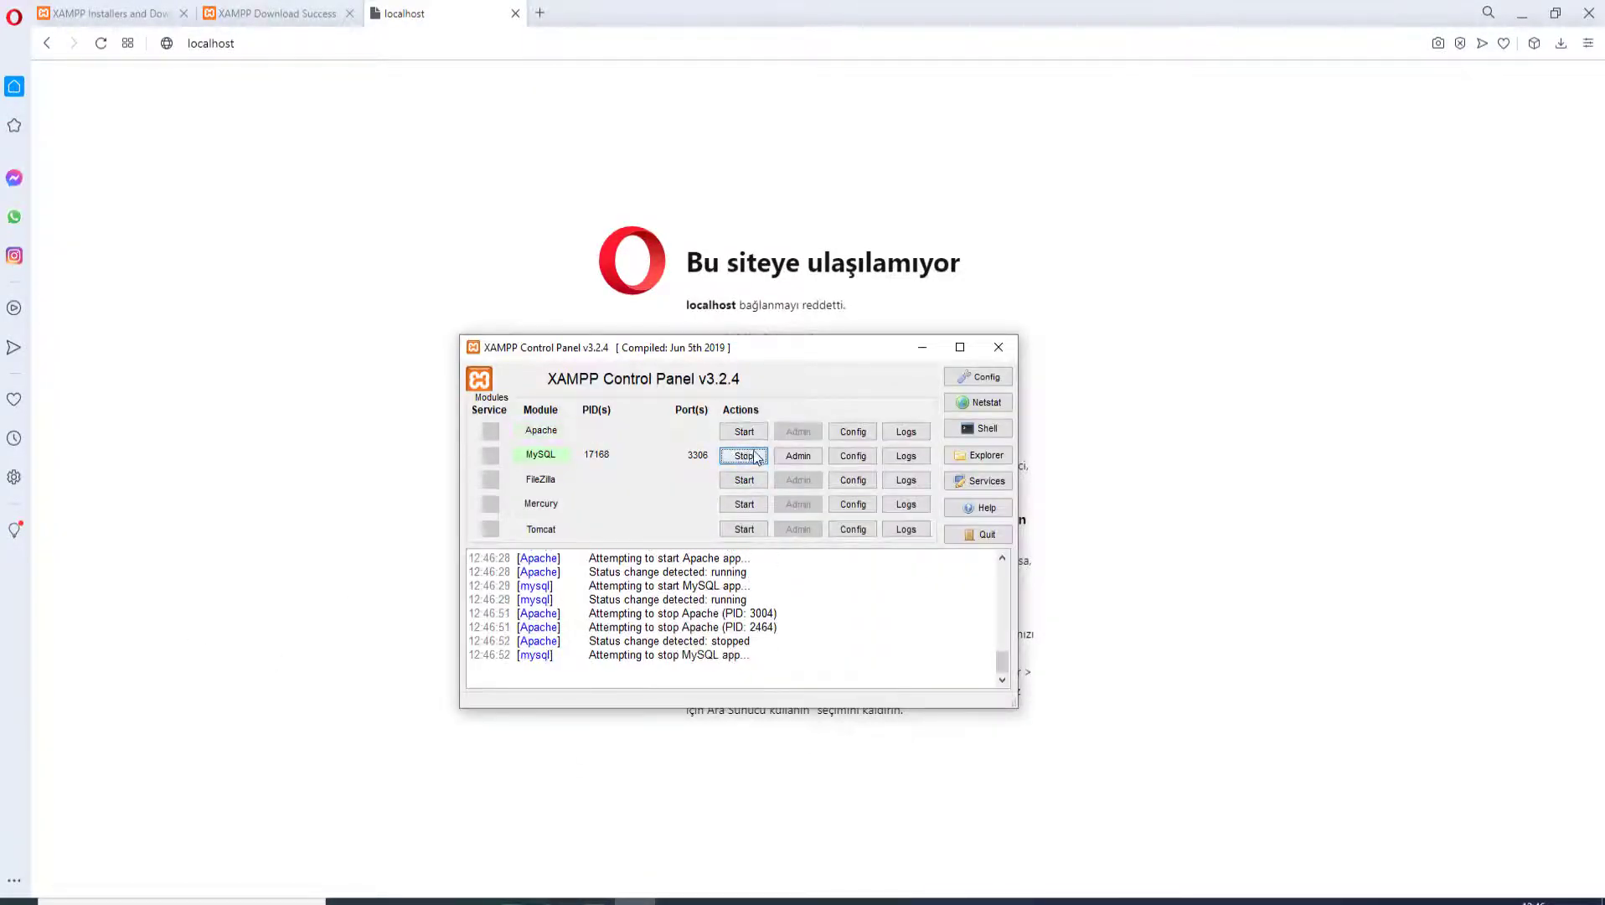
# Step: Reopen Apache's httpd.conf and set port 80 again in both the commented and the active Listen lines
pyautogui.click(839, 430)
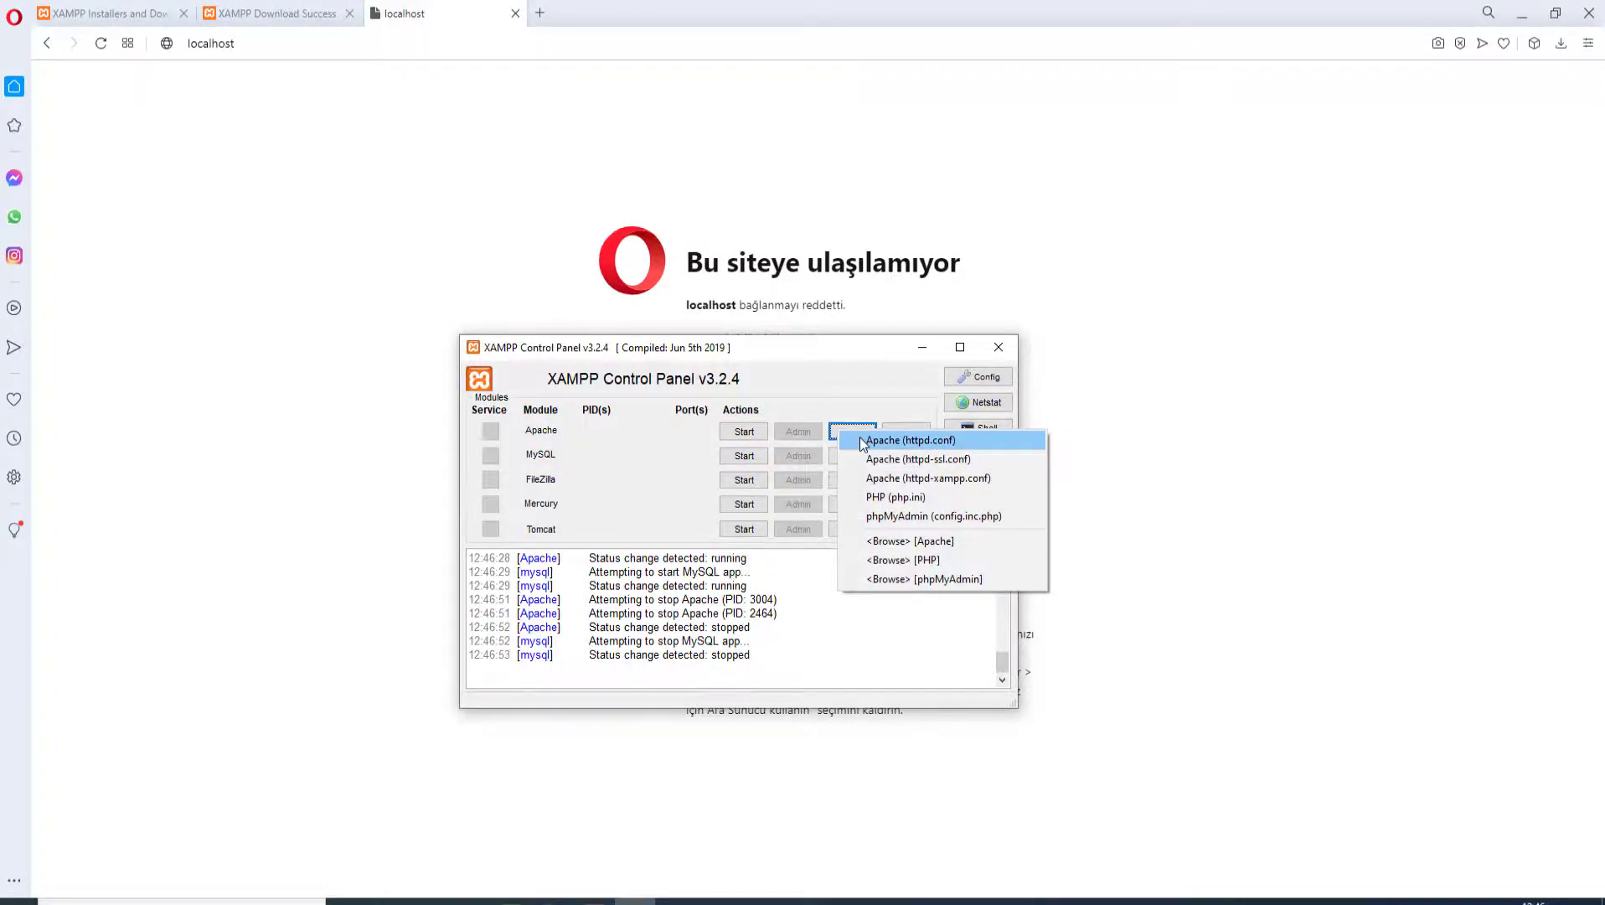
pyautogui.click(911, 440)
pyautogui.scroll(-9, 681, 484)
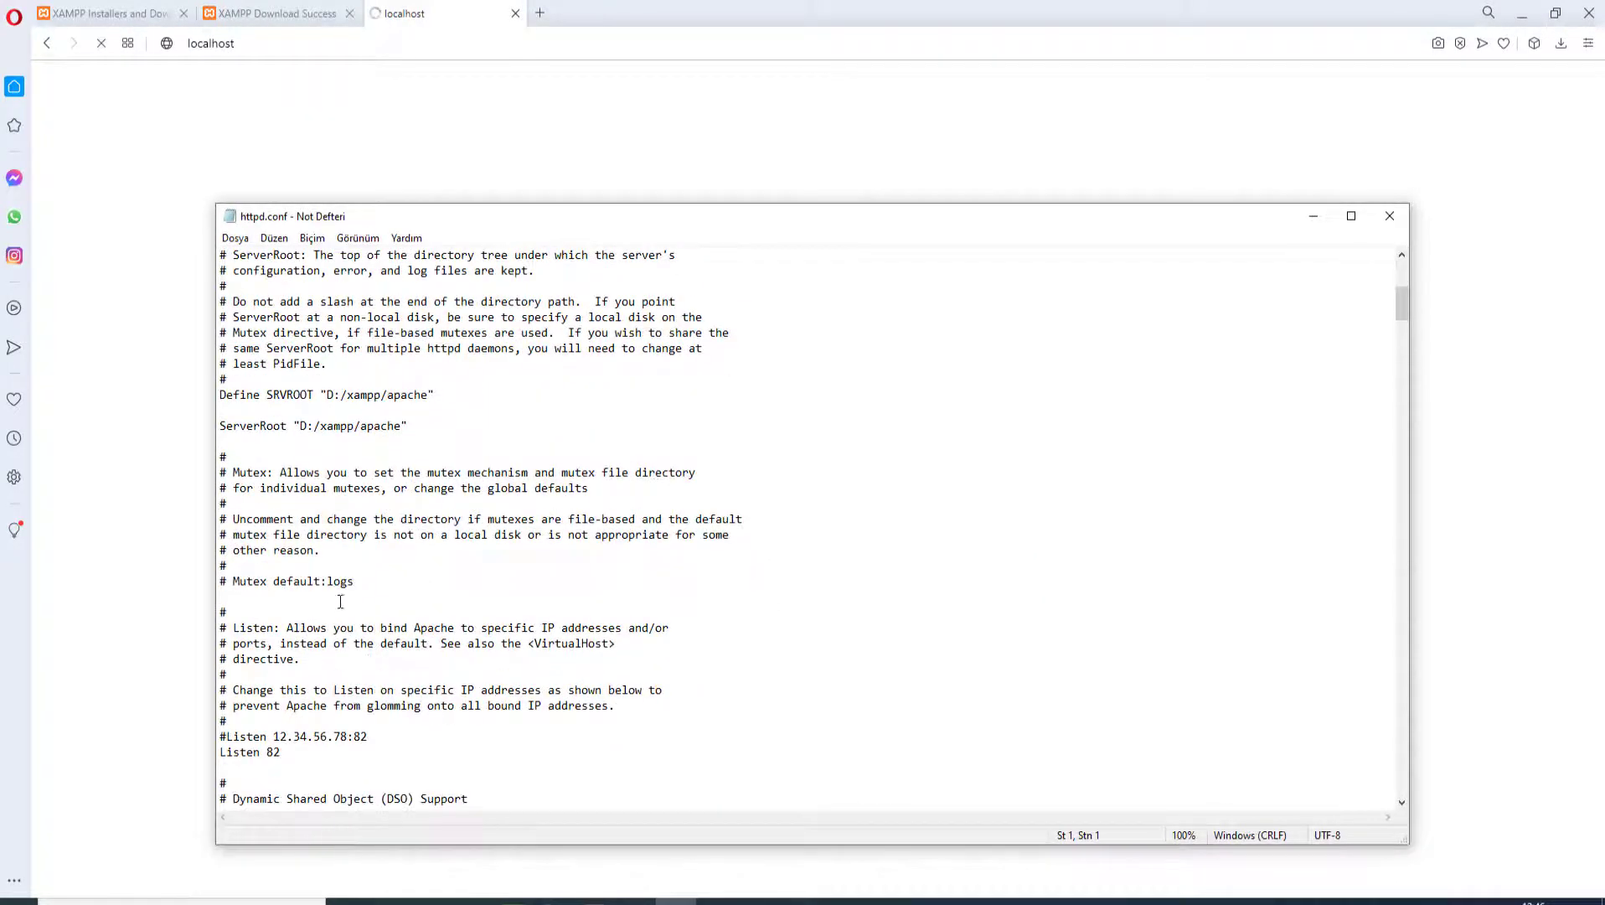
pyautogui.scroll(-3, 415, 594)
pyautogui.click(420, 593)
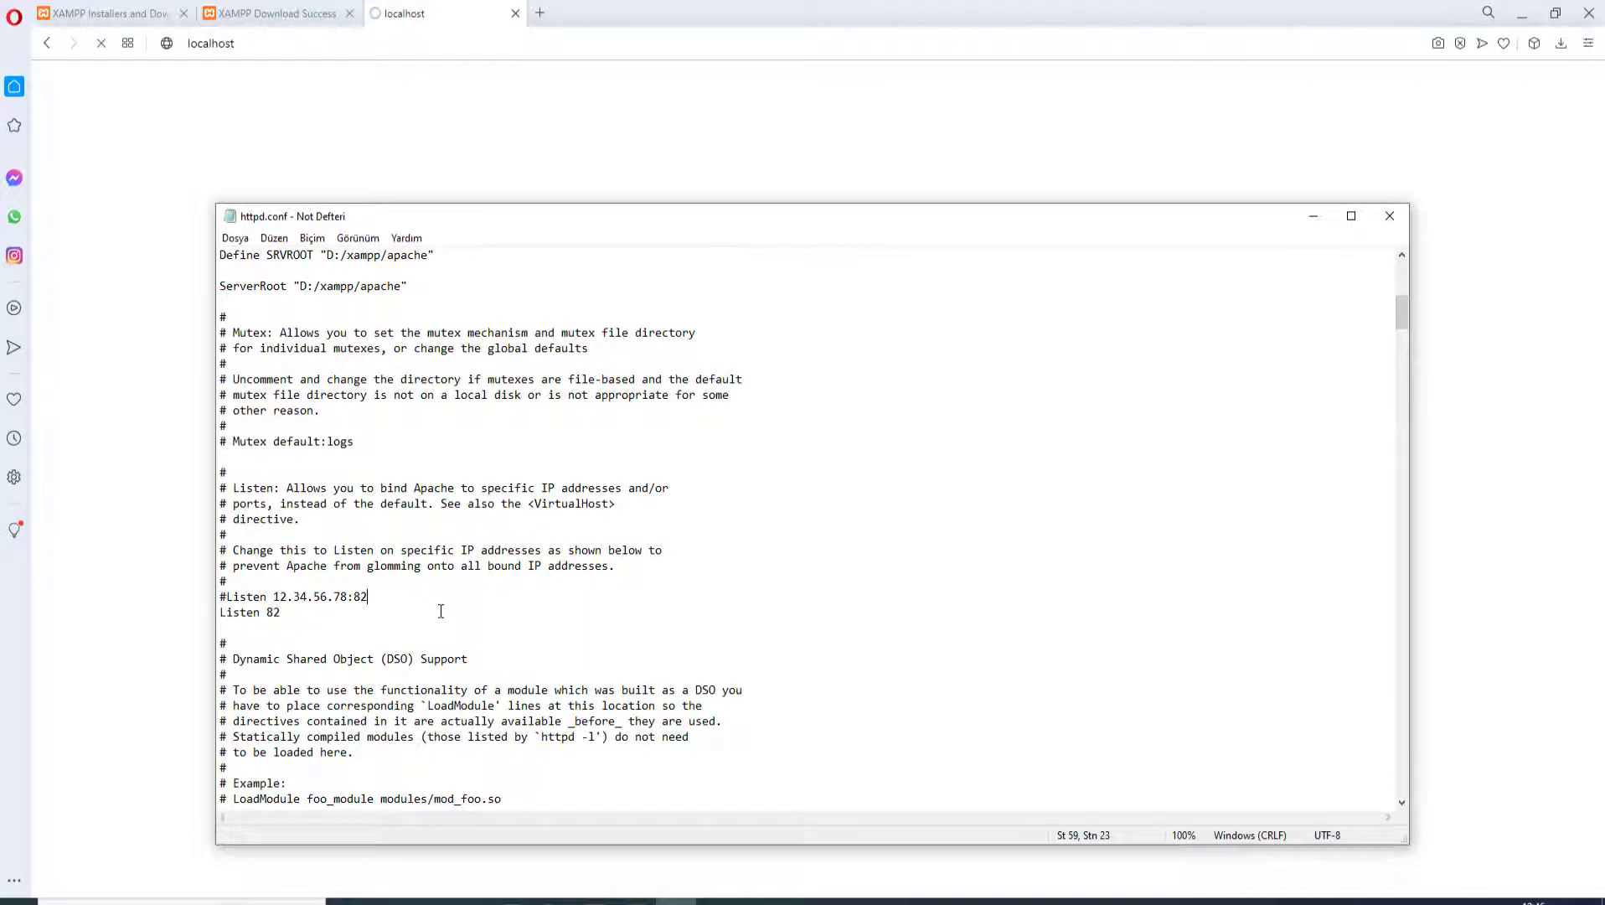
pyautogui.press('BackSpace')
pyautogui.write('0')
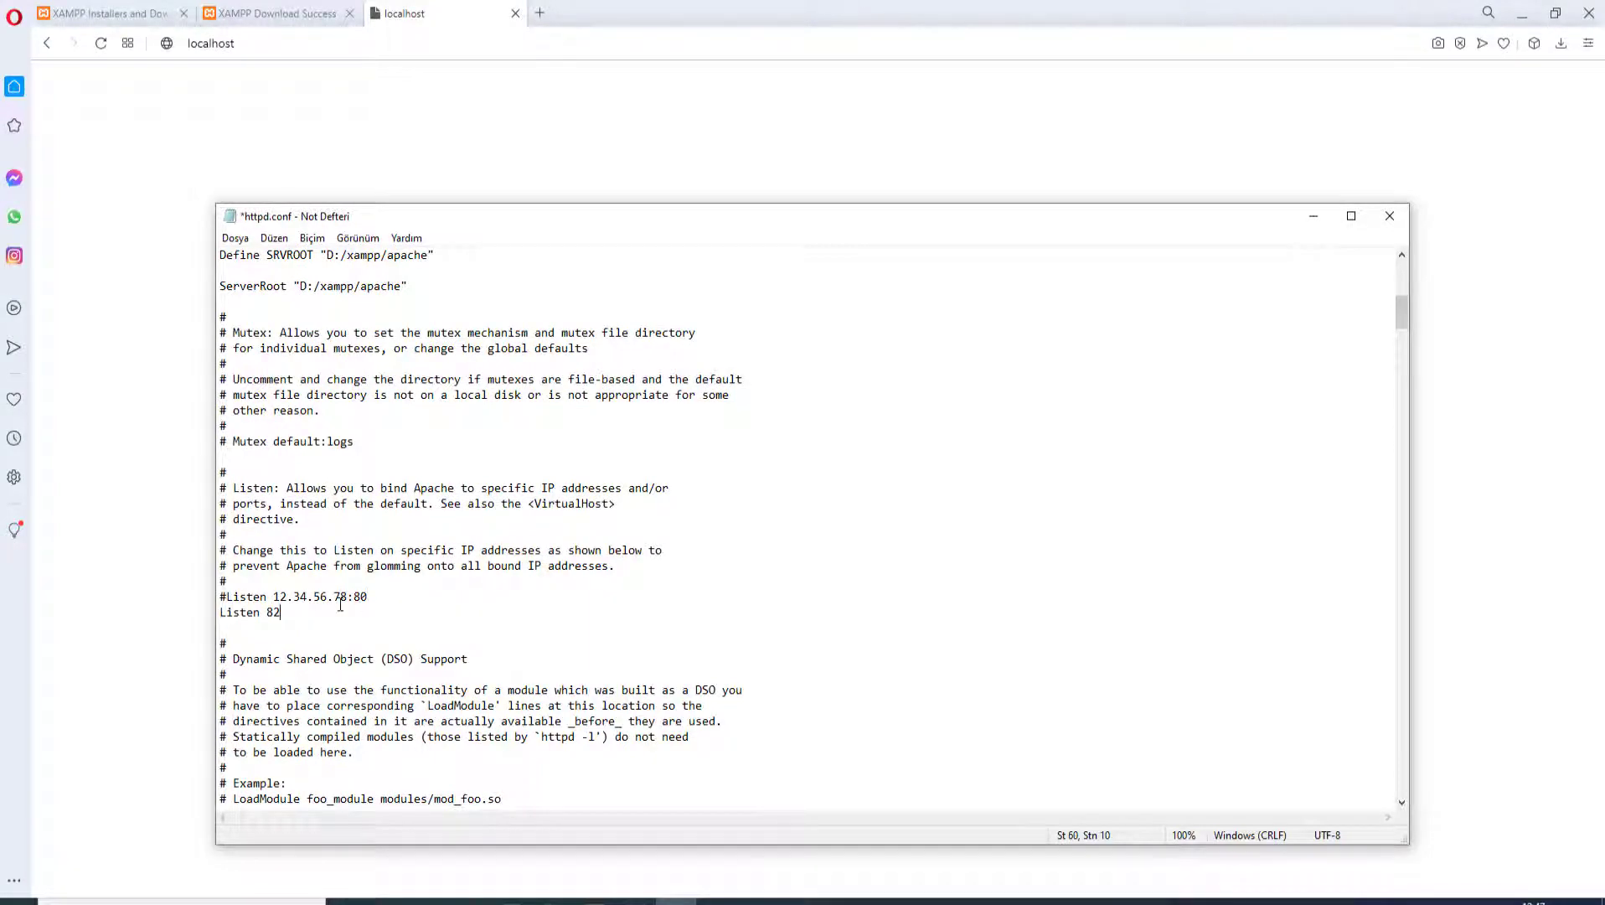
pyautogui.press('BackSpace')
pyautogui.write('0')
# Step: Set the ServerName directive back to localhost:80, save httpd.conf and close it
pyautogui.scroll(-20, 808, 481)
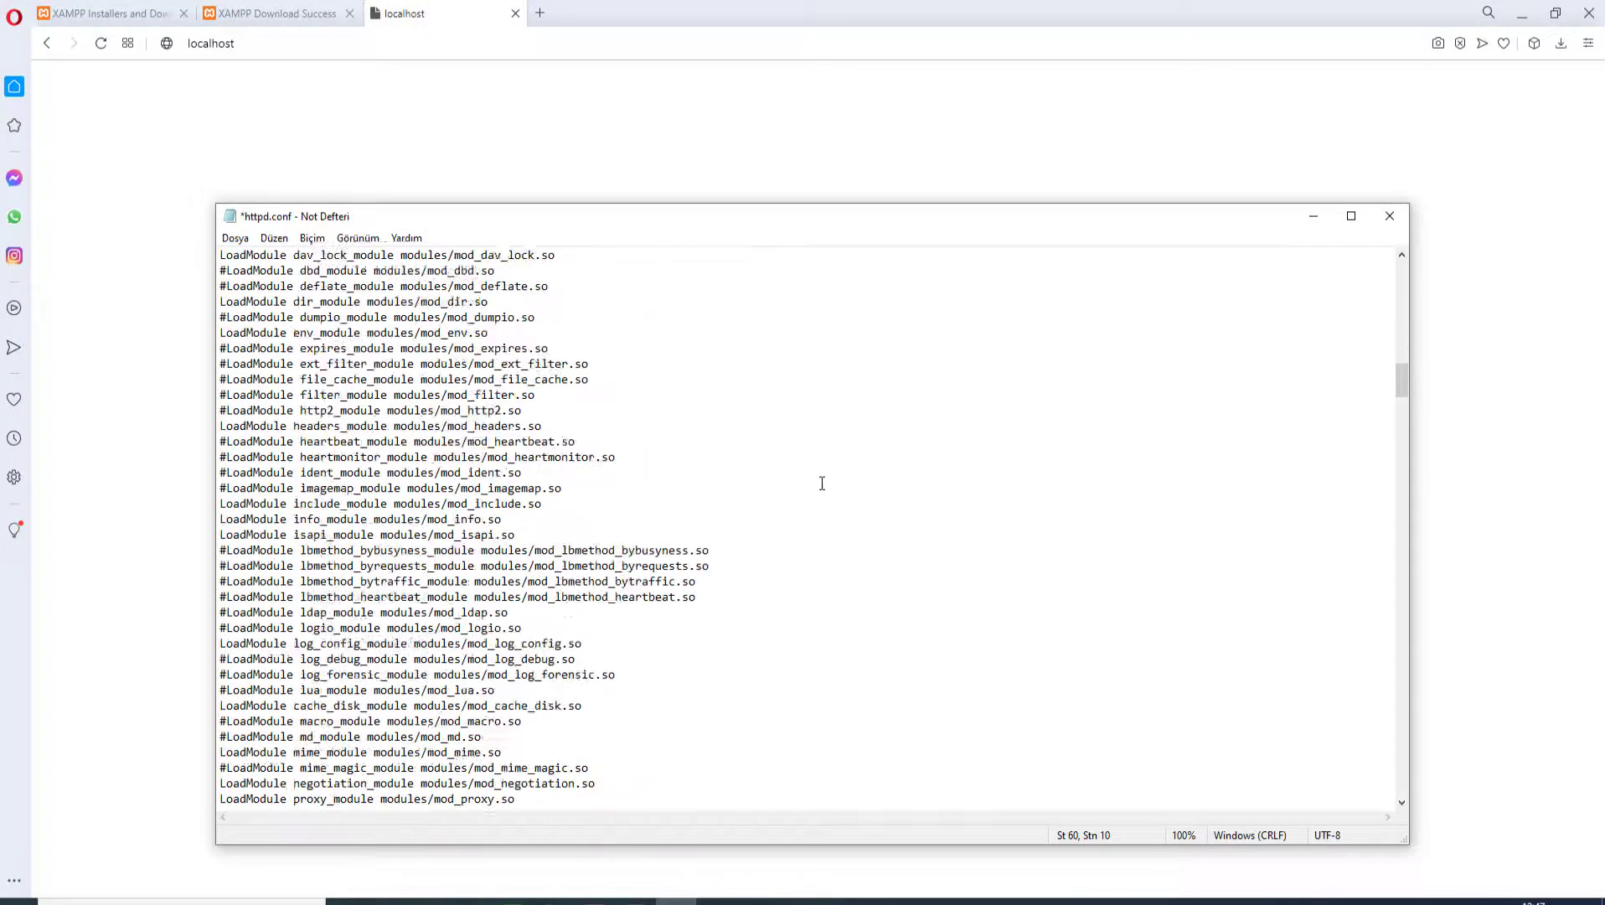
pyautogui.scroll(-20, 821, 482)
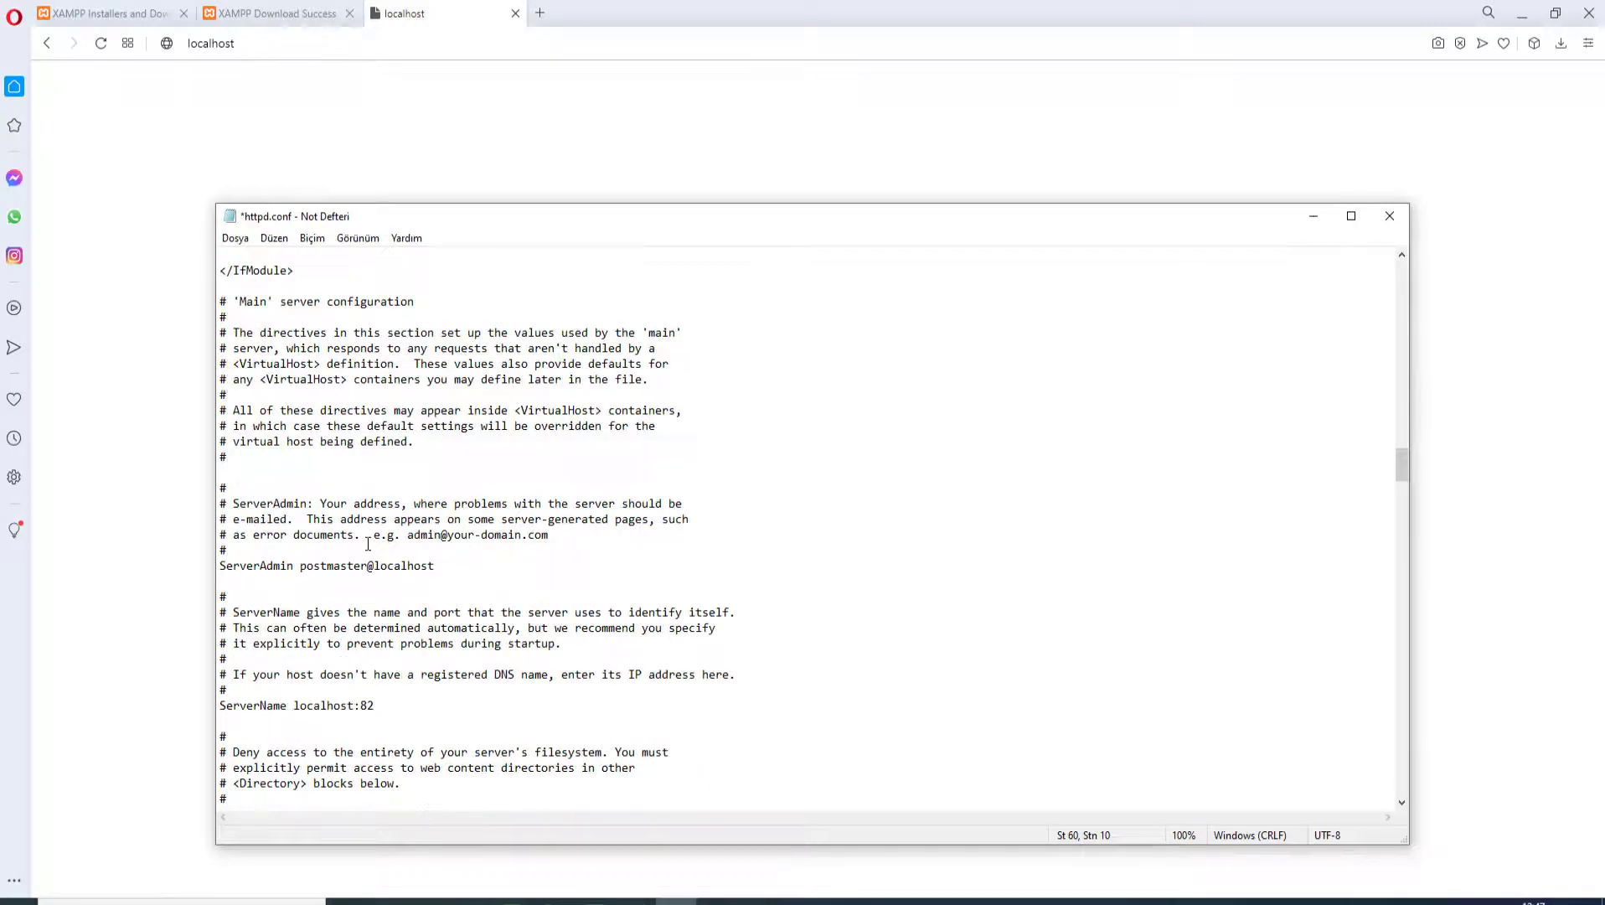
pyautogui.scroll(-1, 369, 557)
pyautogui.click(401, 658)
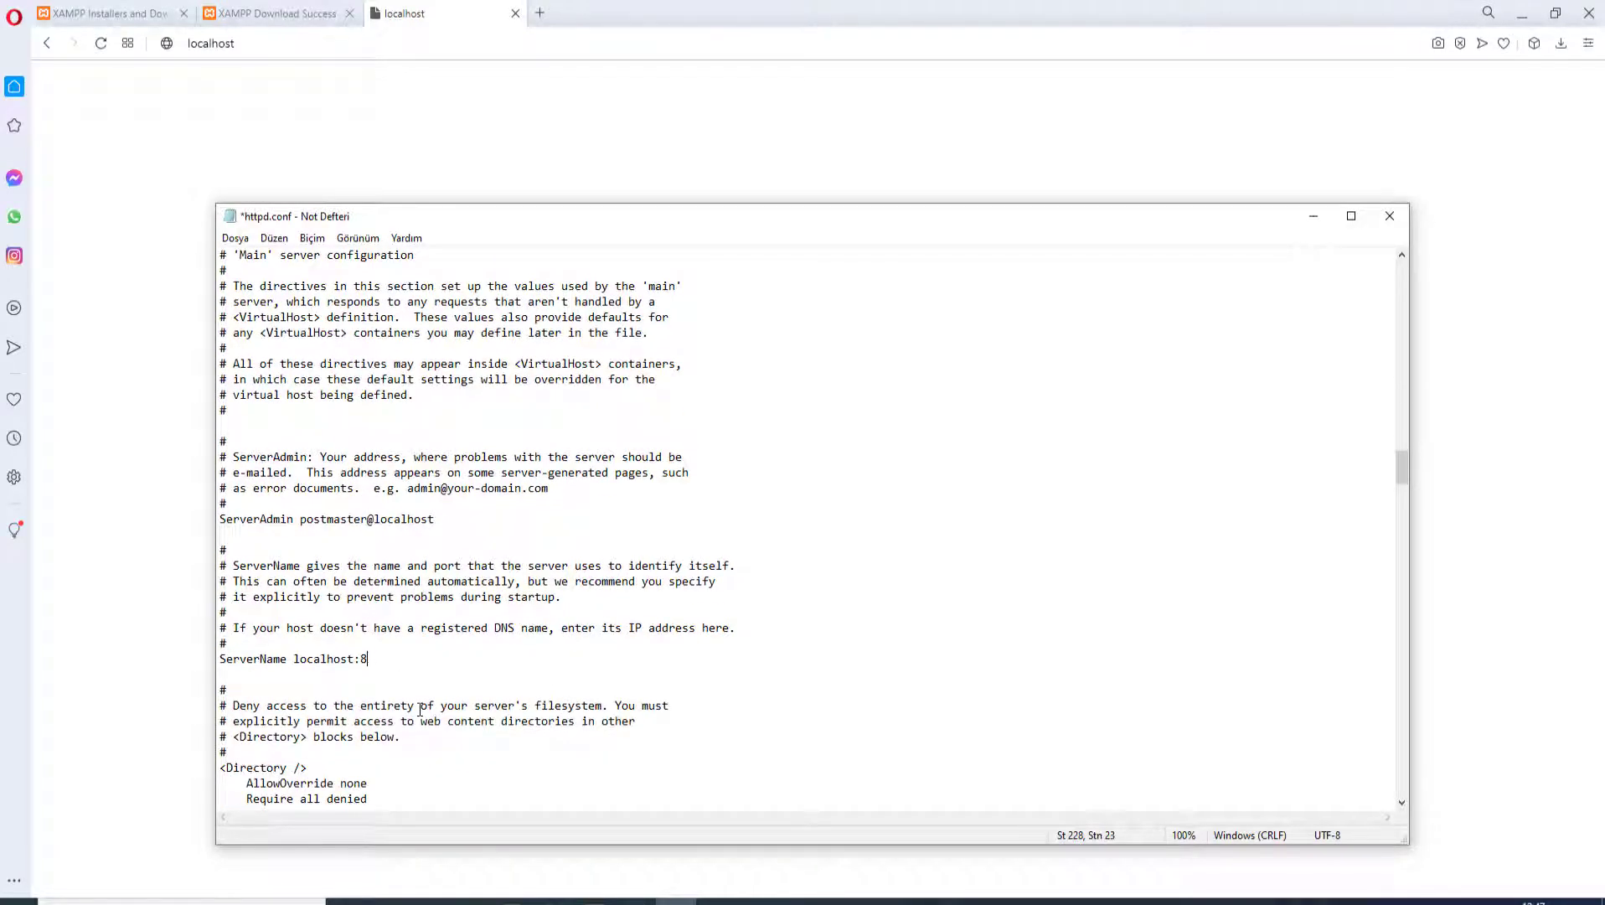
pyautogui.hotkey('ctrl', 's')
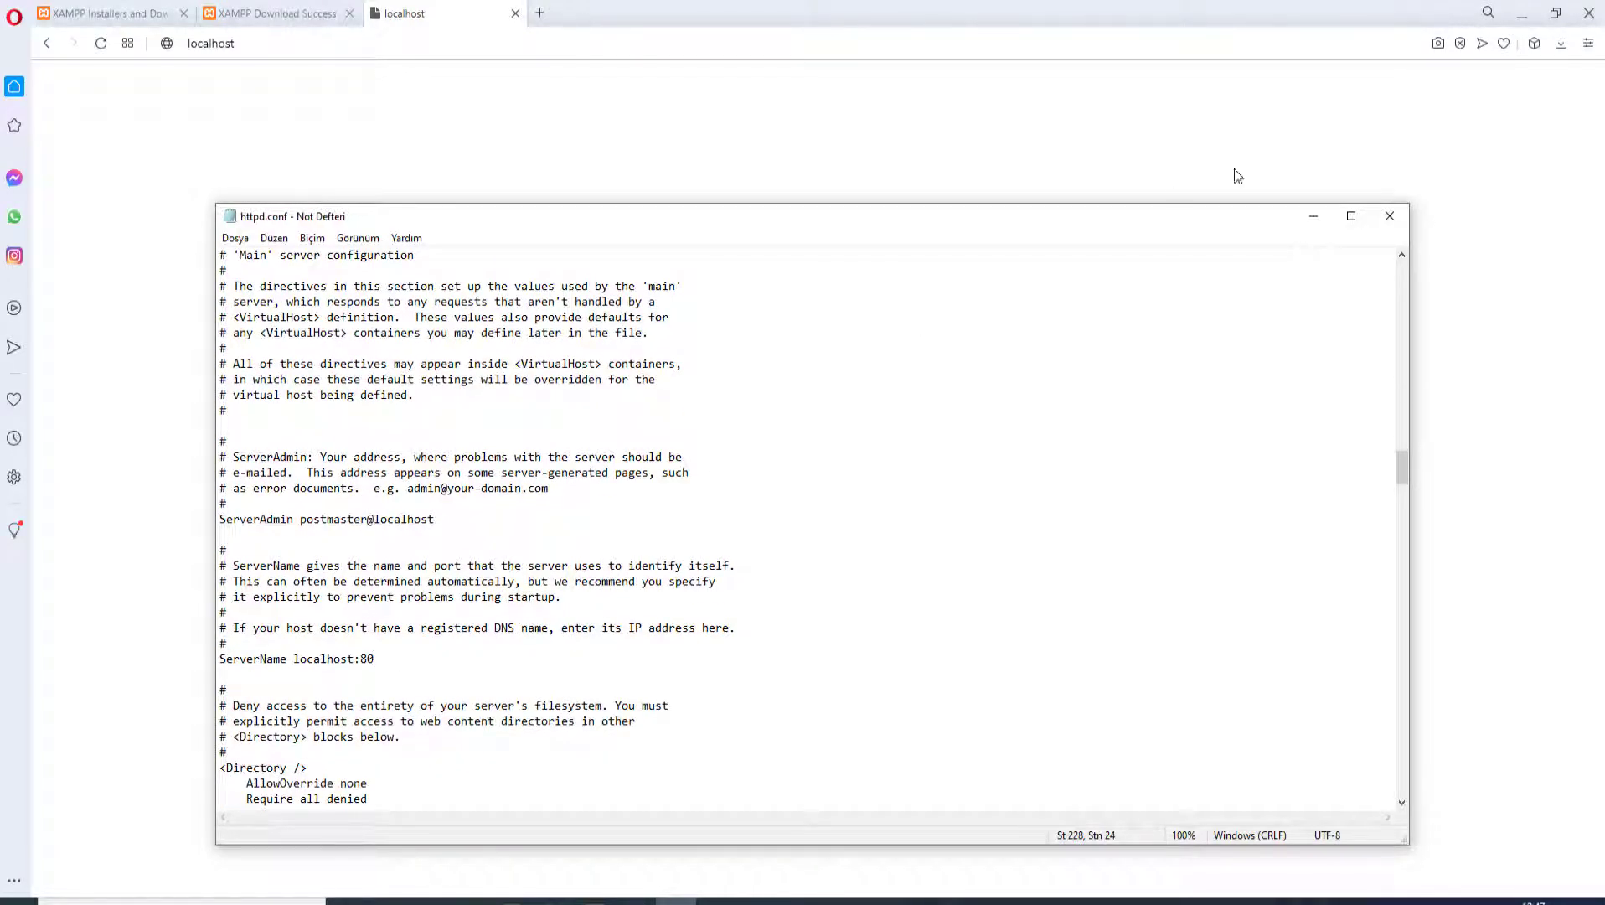
pyautogui.click(1388, 216)
# Step: Start Apache and MySQL again, reload localhost in the browser and look through the XAMPP dashboard
pyautogui.click(729, 433)
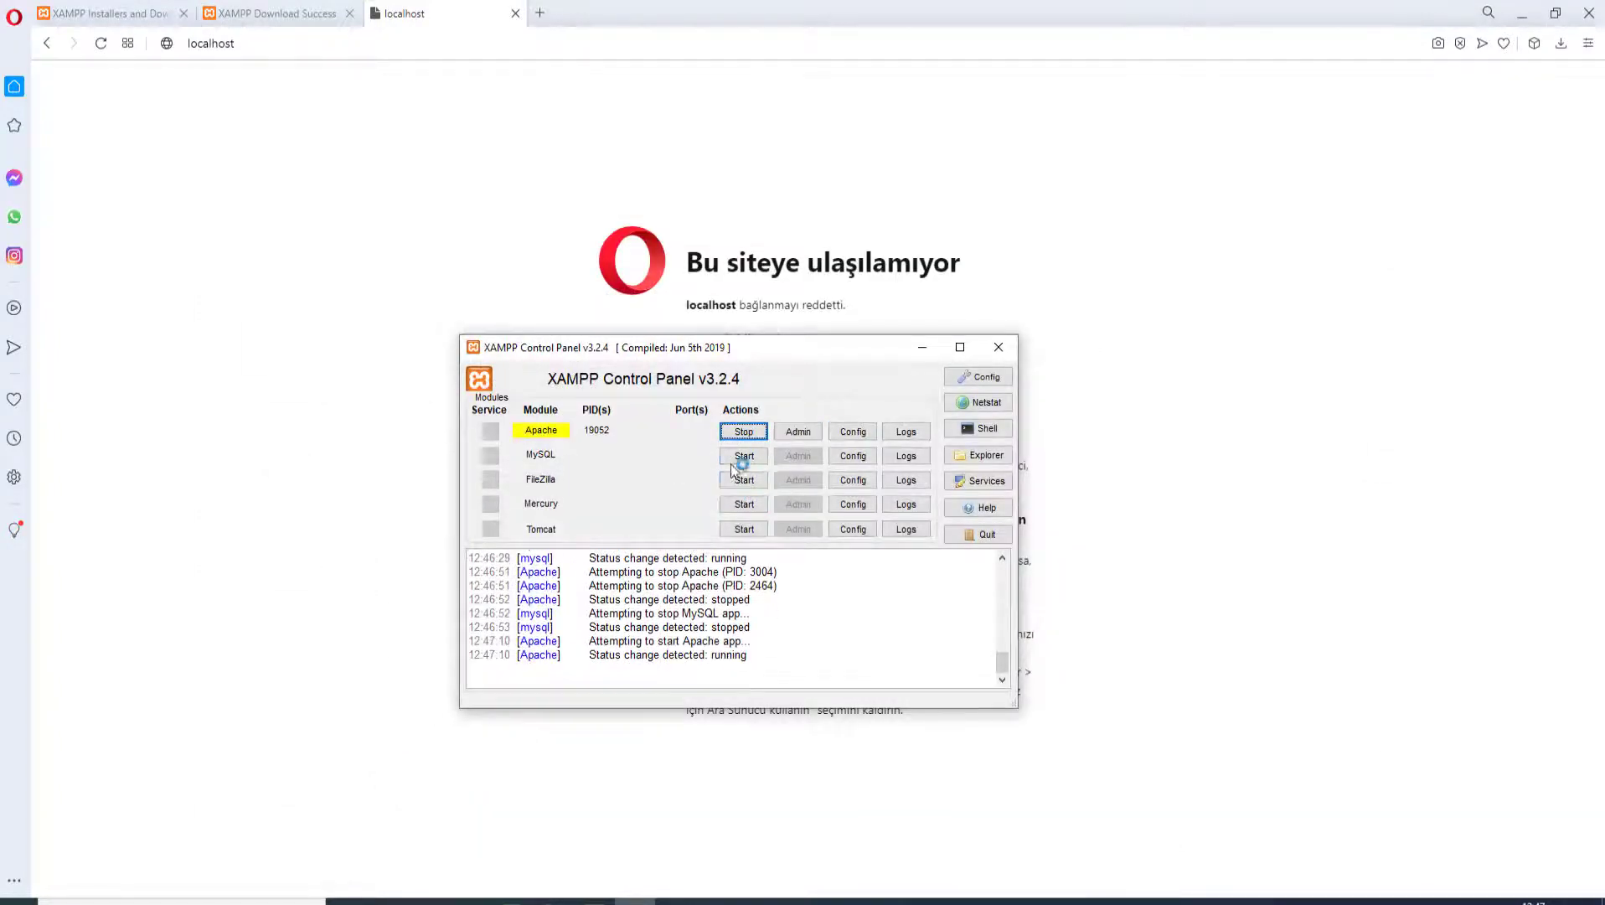
pyautogui.click(743, 455)
pyautogui.click(101, 43)
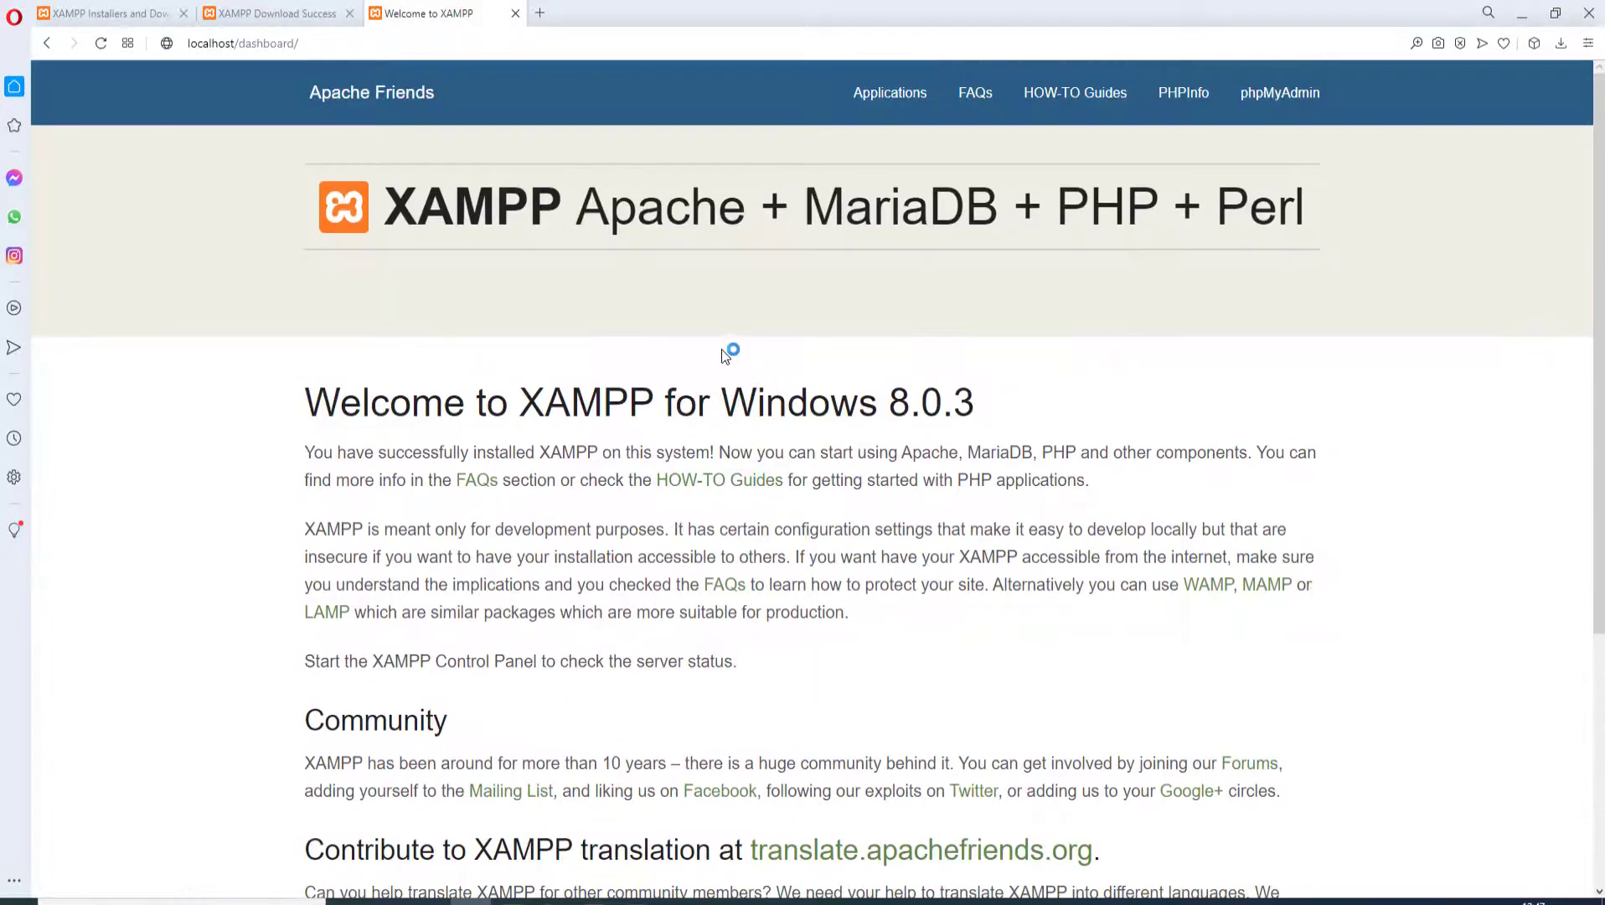
pyautogui.scroll(-5, 725, 345)
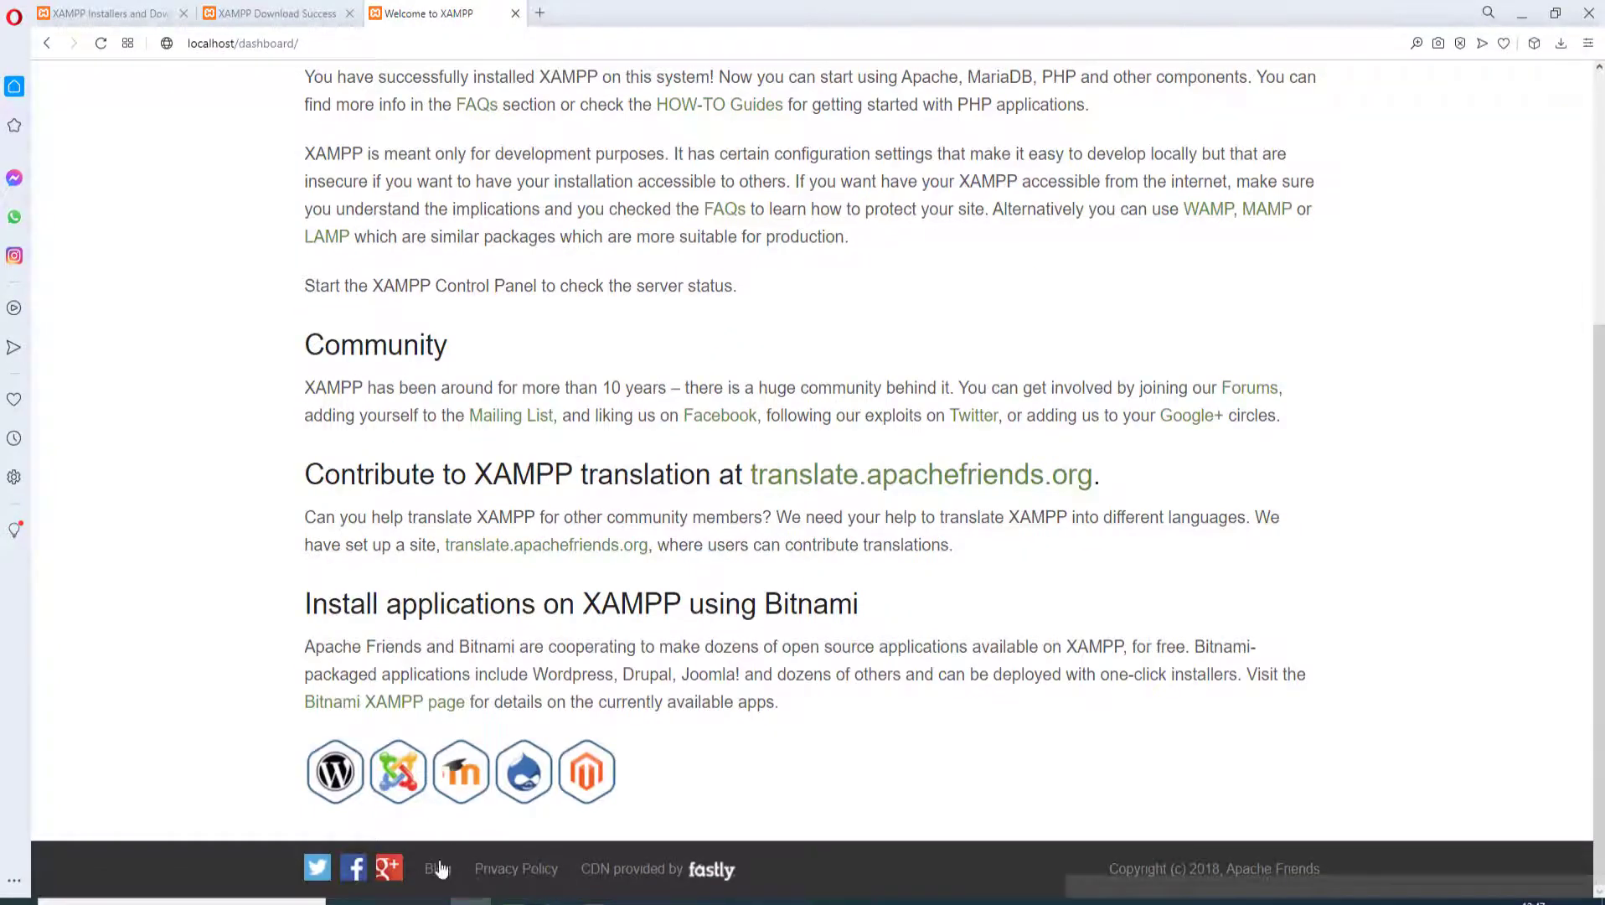
# Step: Open the xampp folder on drive D: in File Explorer and look through its contents
pyautogui.click(430, 901)
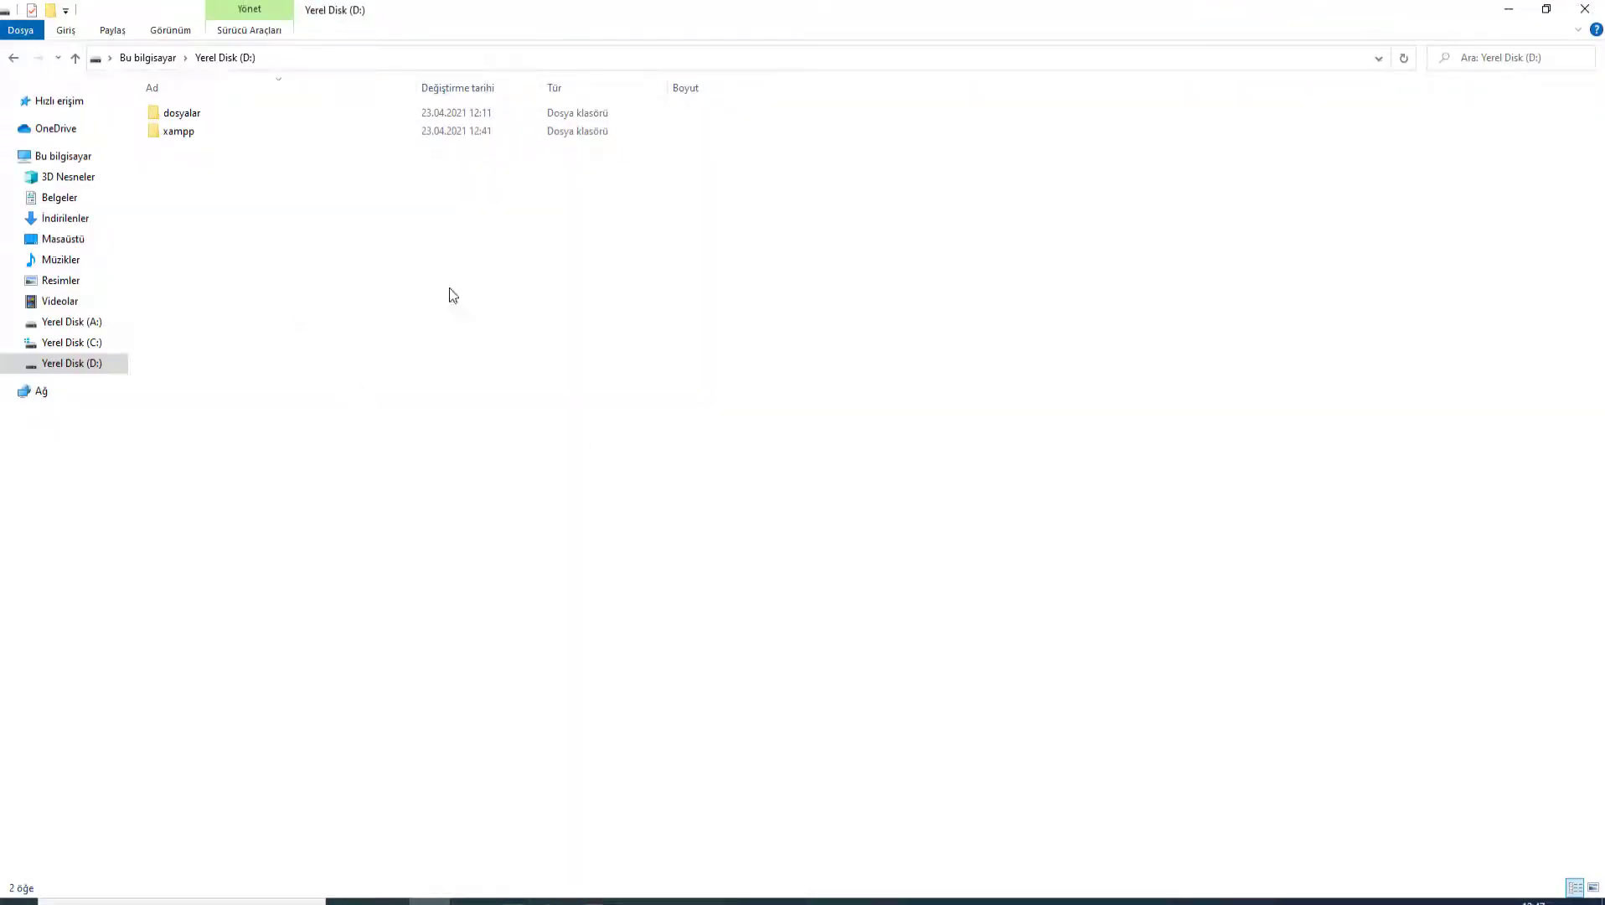
pyautogui.click(196, 134)
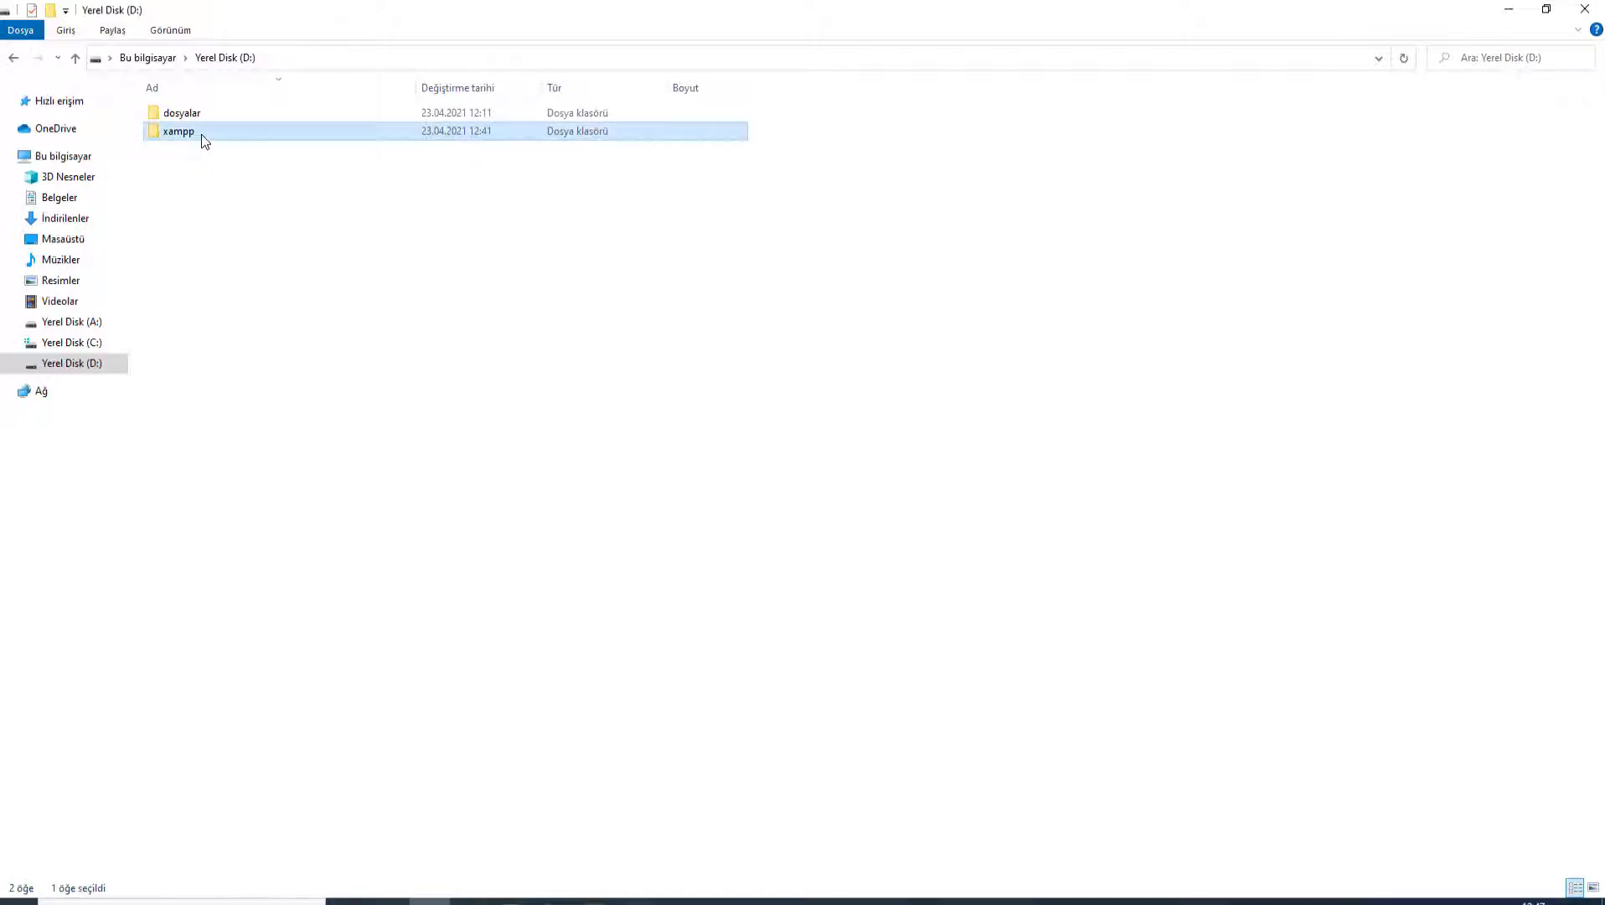
pyautogui.doubleClick(201, 134)
pyautogui.scroll(-3, 820, 163)
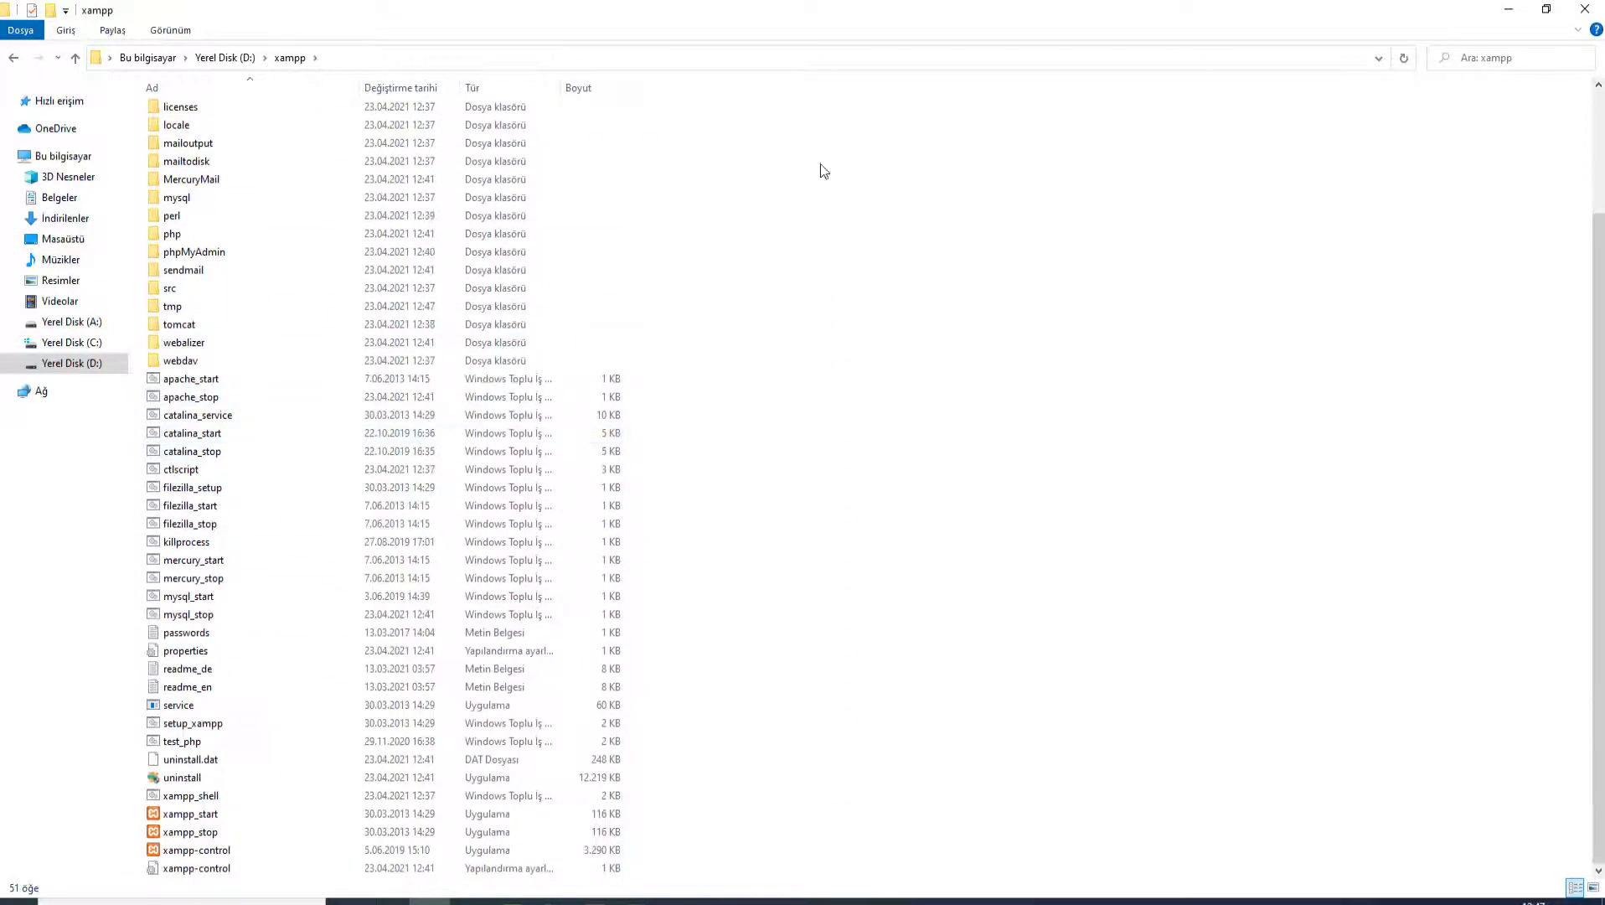
pyautogui.scroll(3, 268, 637)
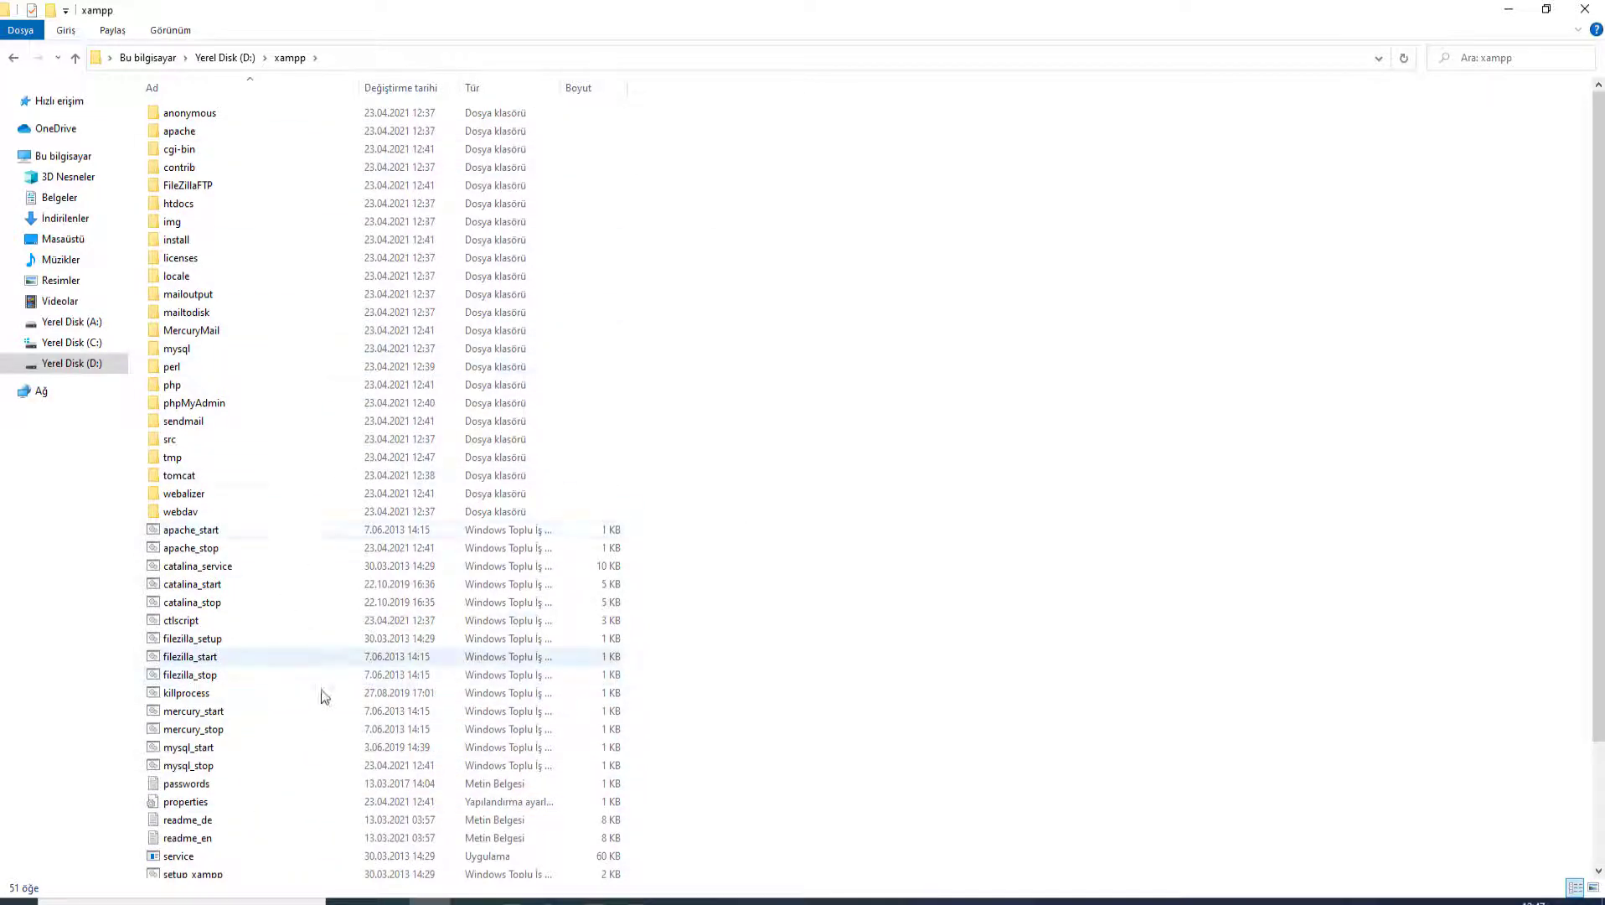
# Step: Look through the xampp folder, including its img subfolder and the xampp-control, xampp_start and xampp_stop files
pyautogui.scroll(-3, 325, 696)
pyautogui.scroll(3, 329, 734)
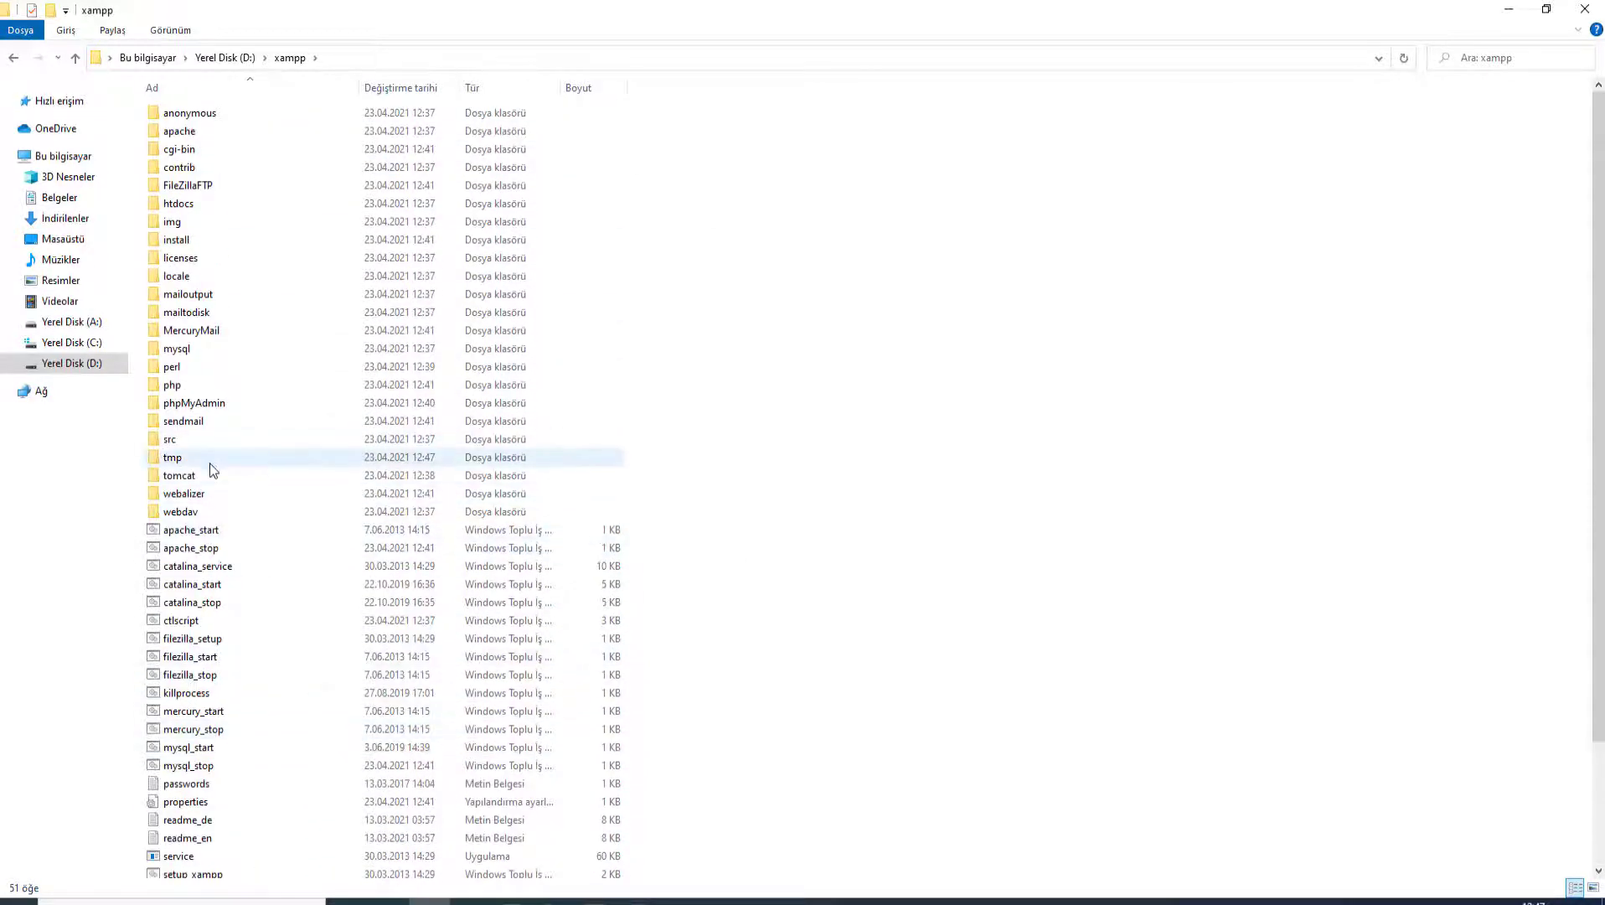
pyautogui.doubleClick(180, 222)
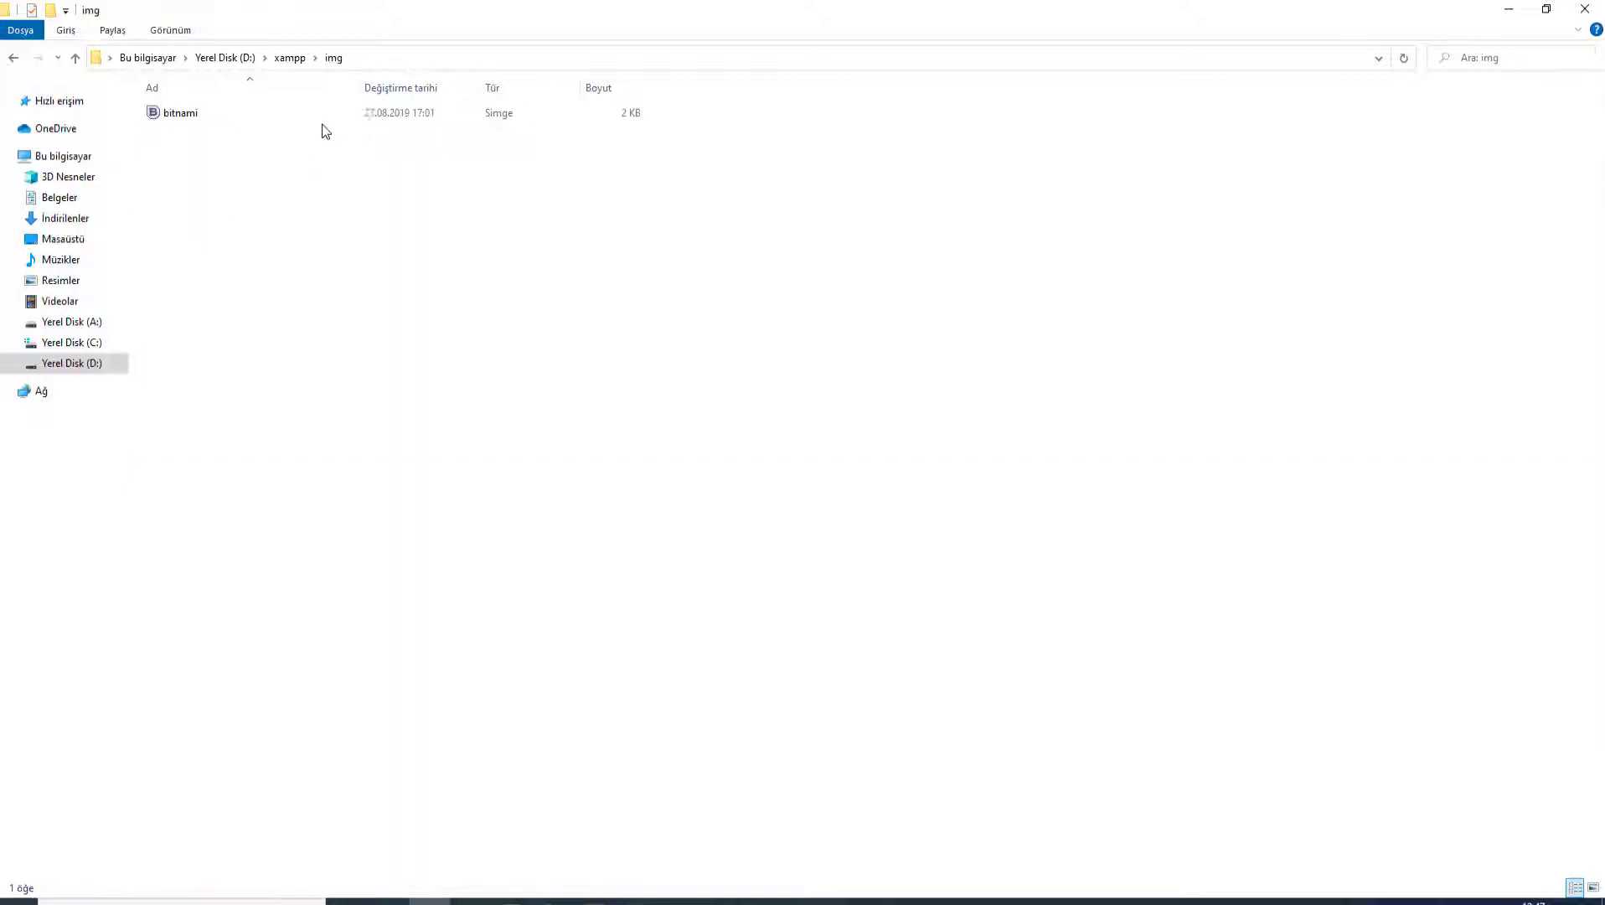
pyautogui.click(278, 58)
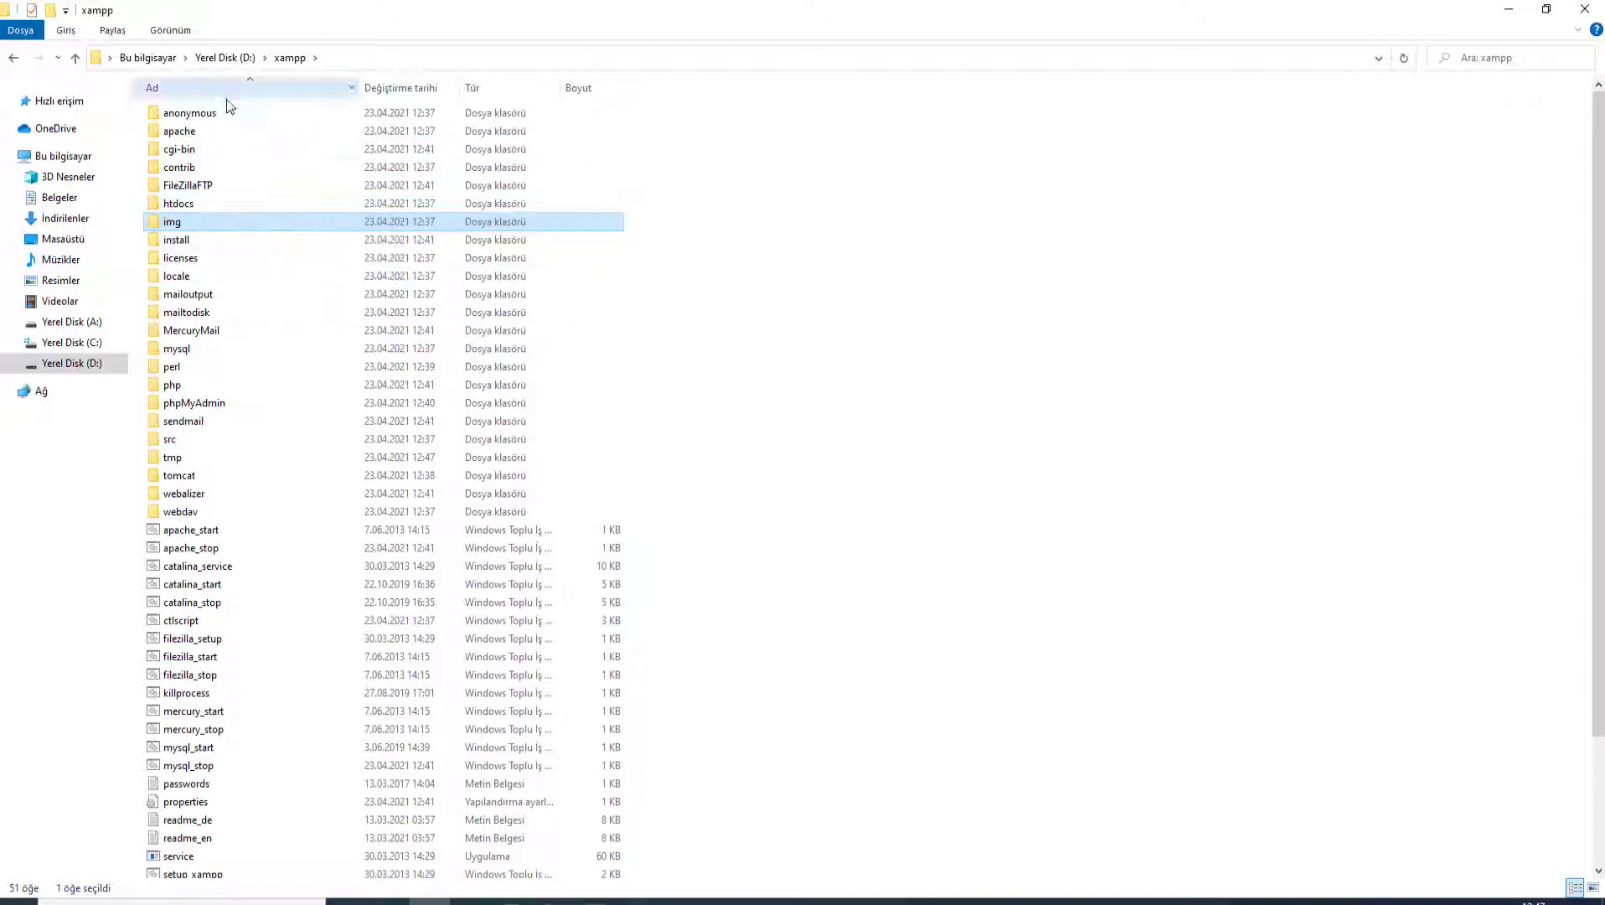
pyautogui.scroll(-3, 353, 387)
pyautogui.click(226, 850)
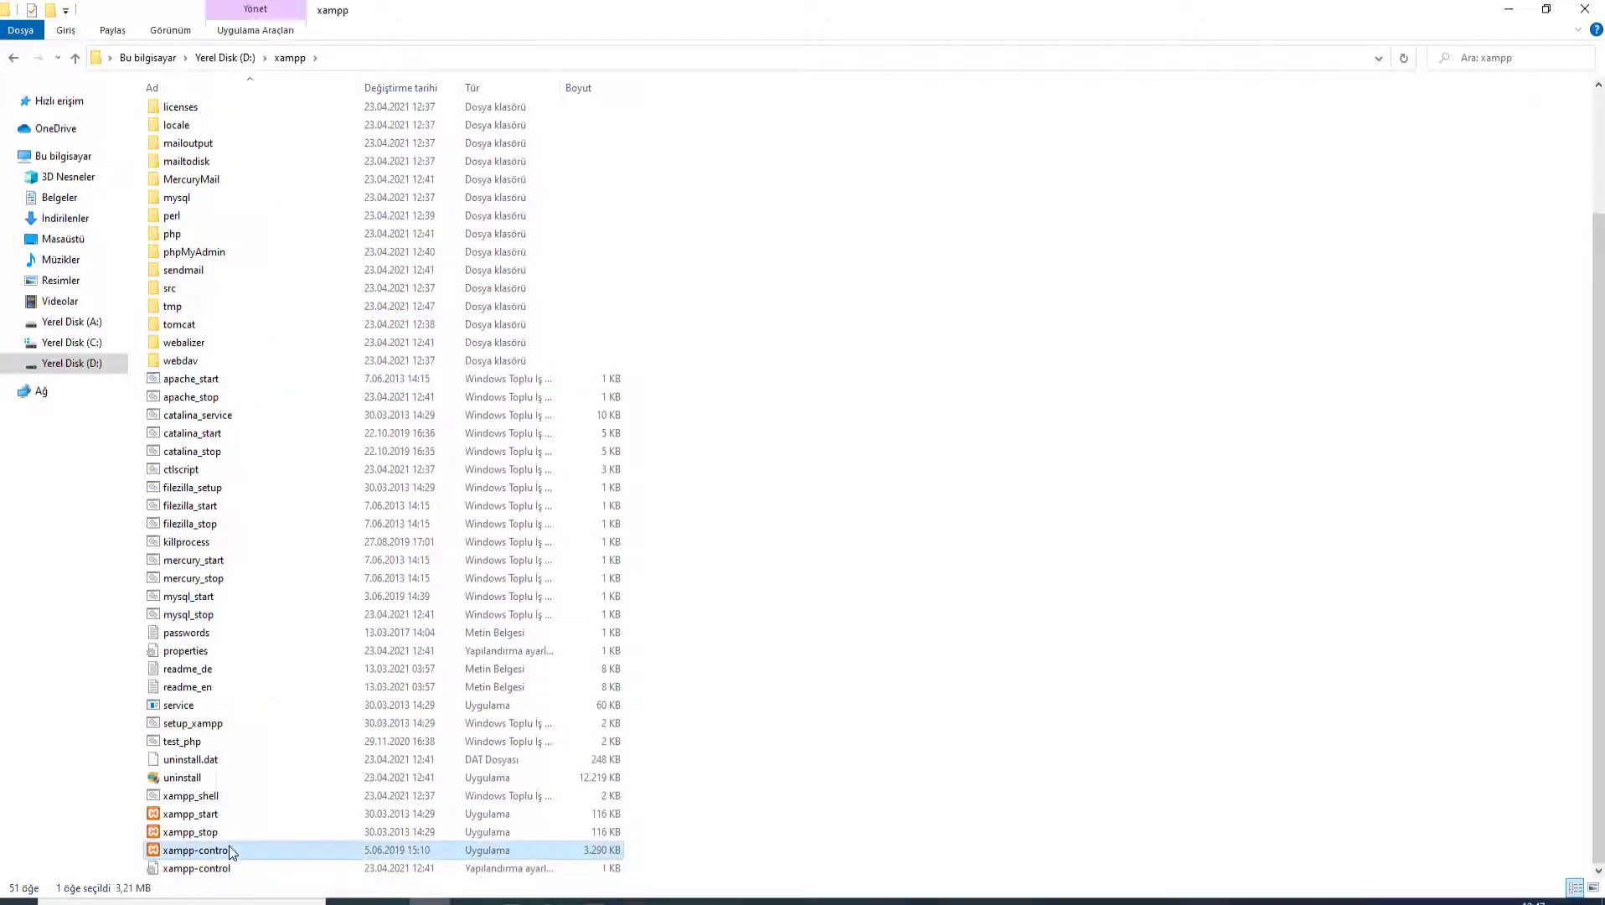
pyautogui.click(230, 819)
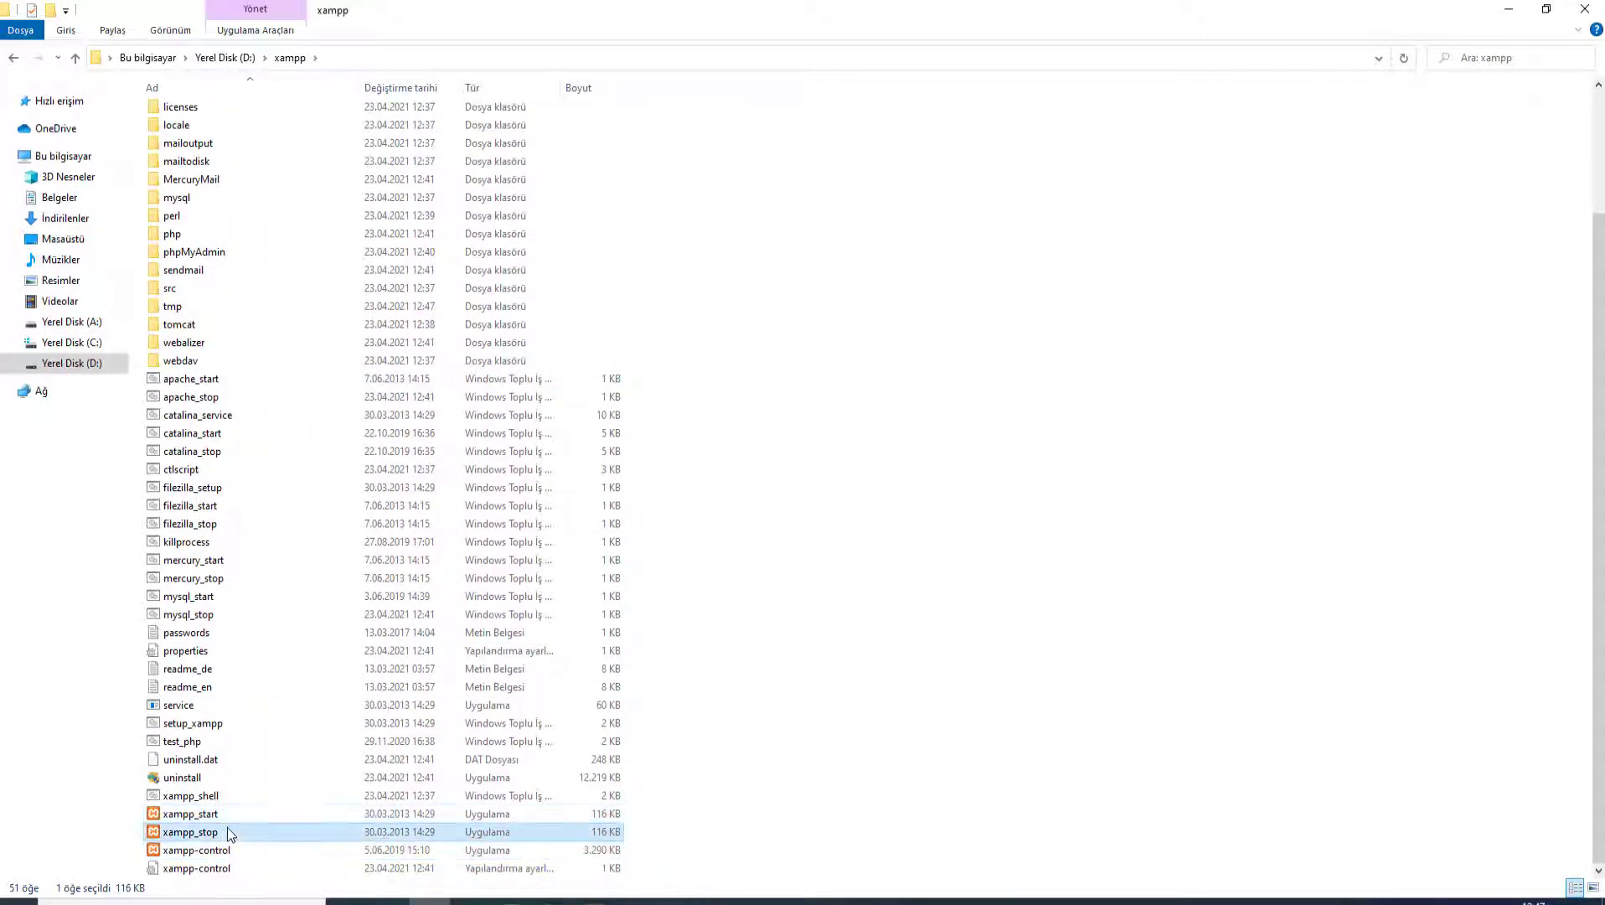
pyautogui.click(227, 828)
# Step: Open the htdocs folder inside xampp and compare its contents with the localhost dashboard in the browser
pyautogui.scroll(3, 322, 626)
pyautogui.doubleClick(227, 204)
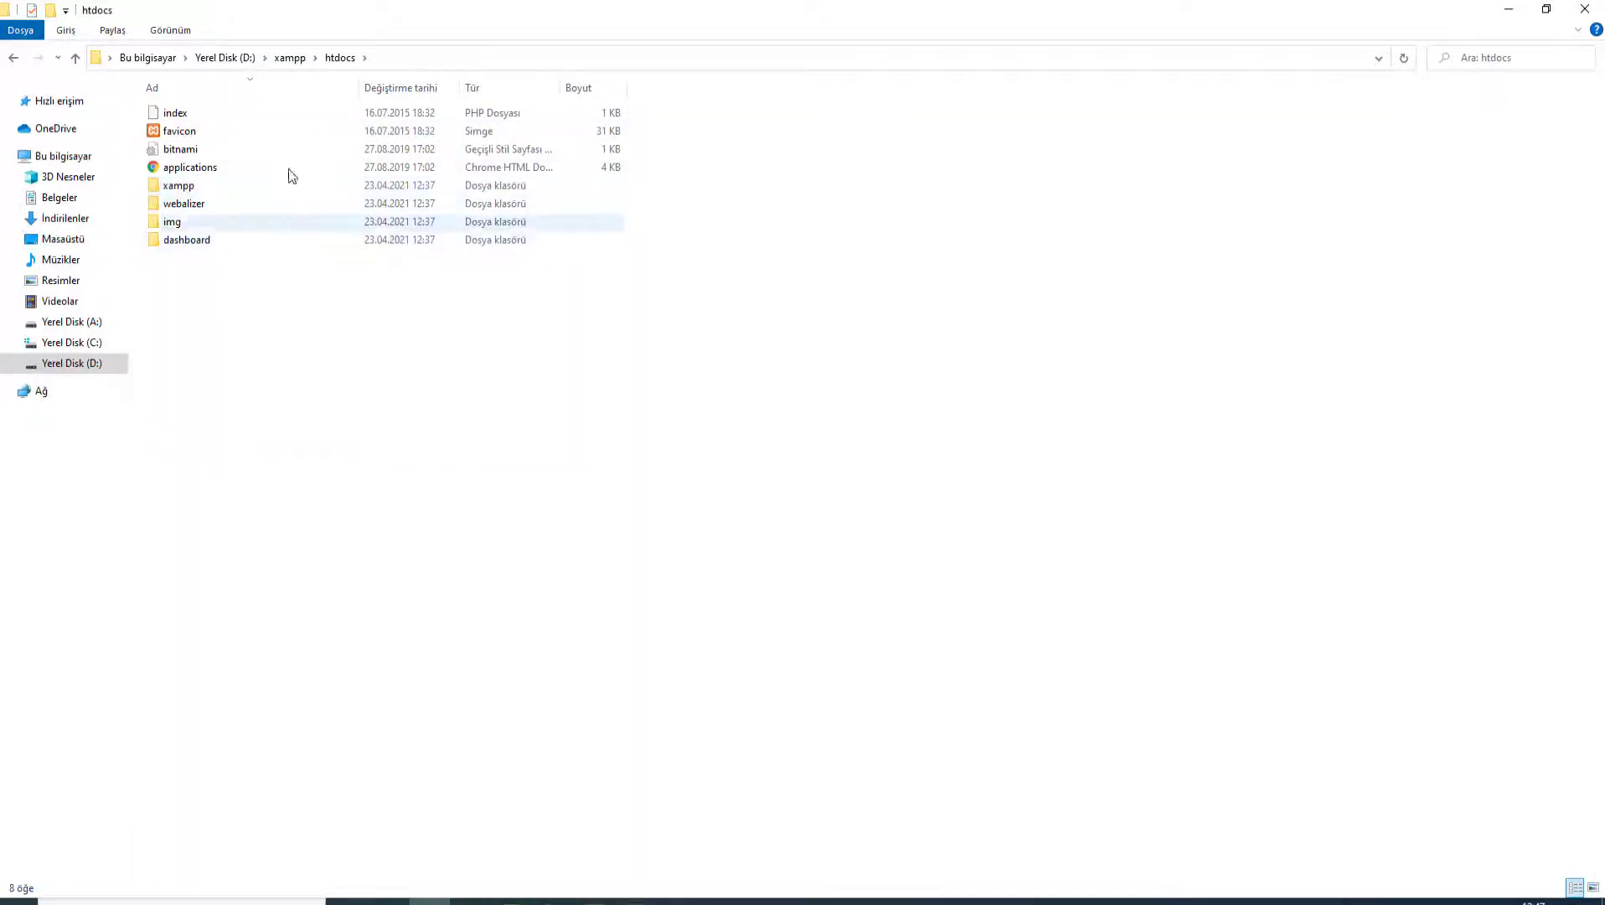
pyautogui.click(287, 56)
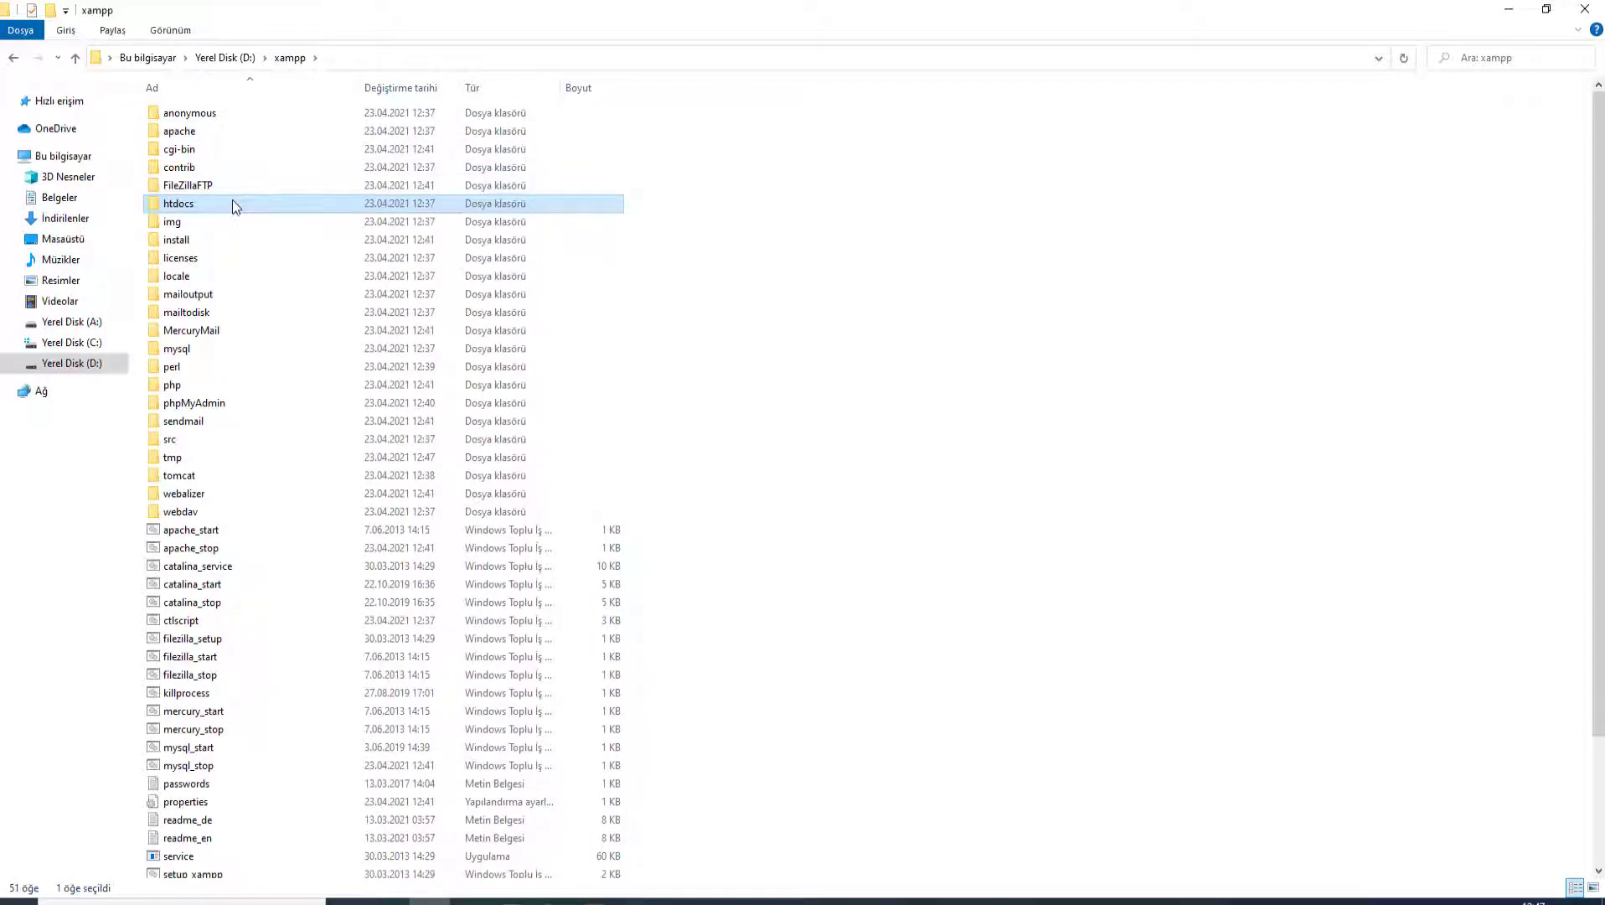
pyautogui.doubleClick(232, 202)
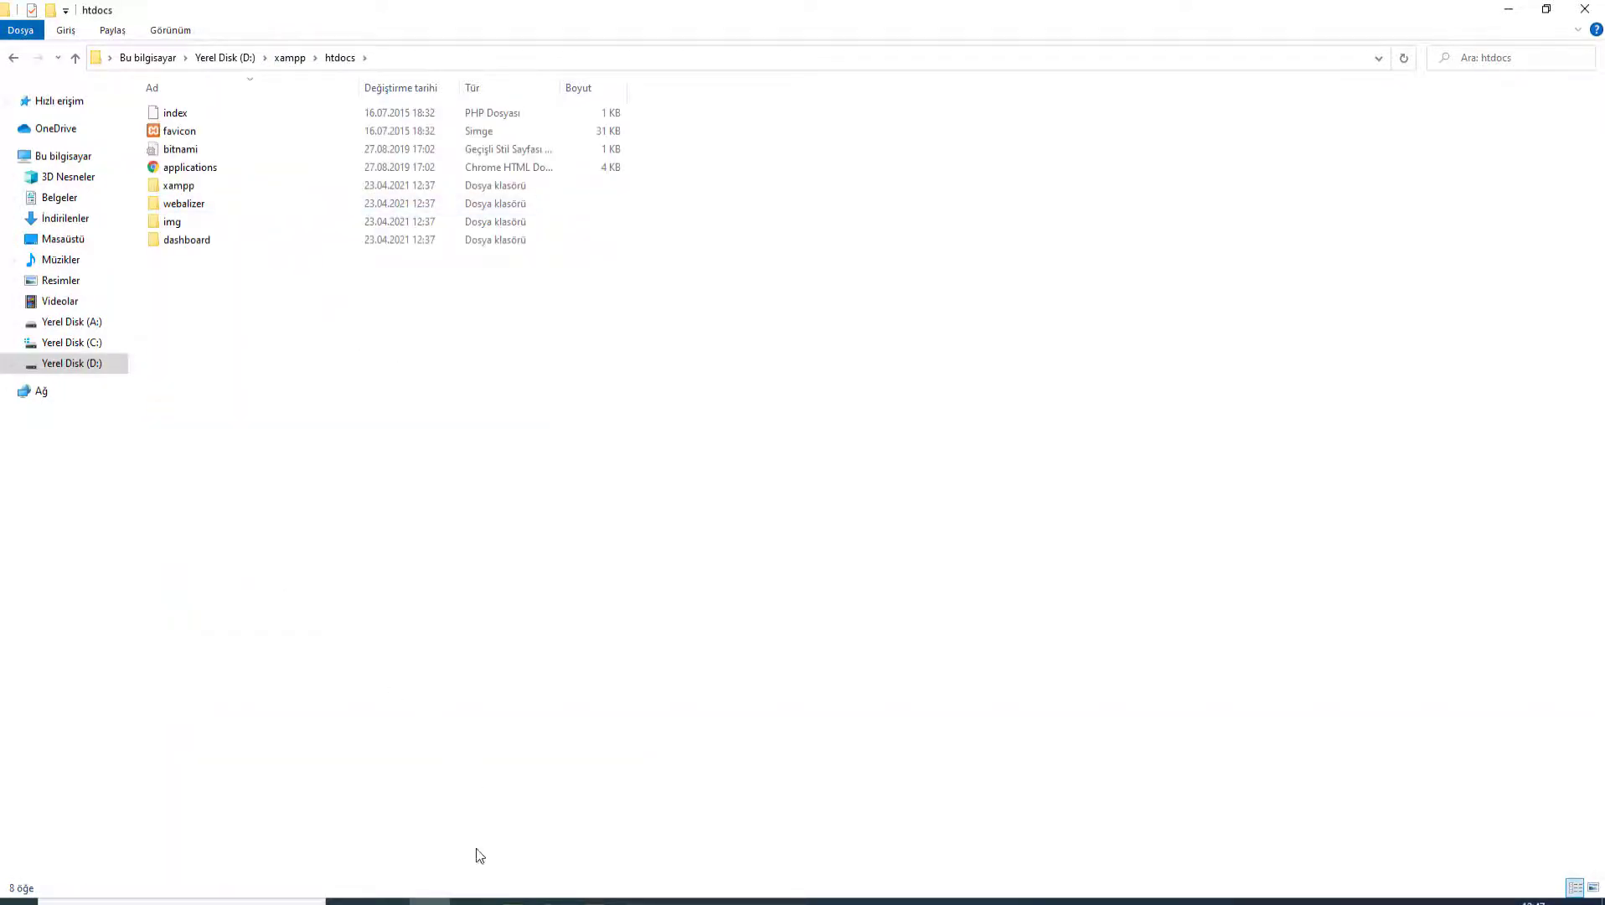
pyautogui.click(470, 901)
pyautogui.scroll(5, 505, 688)
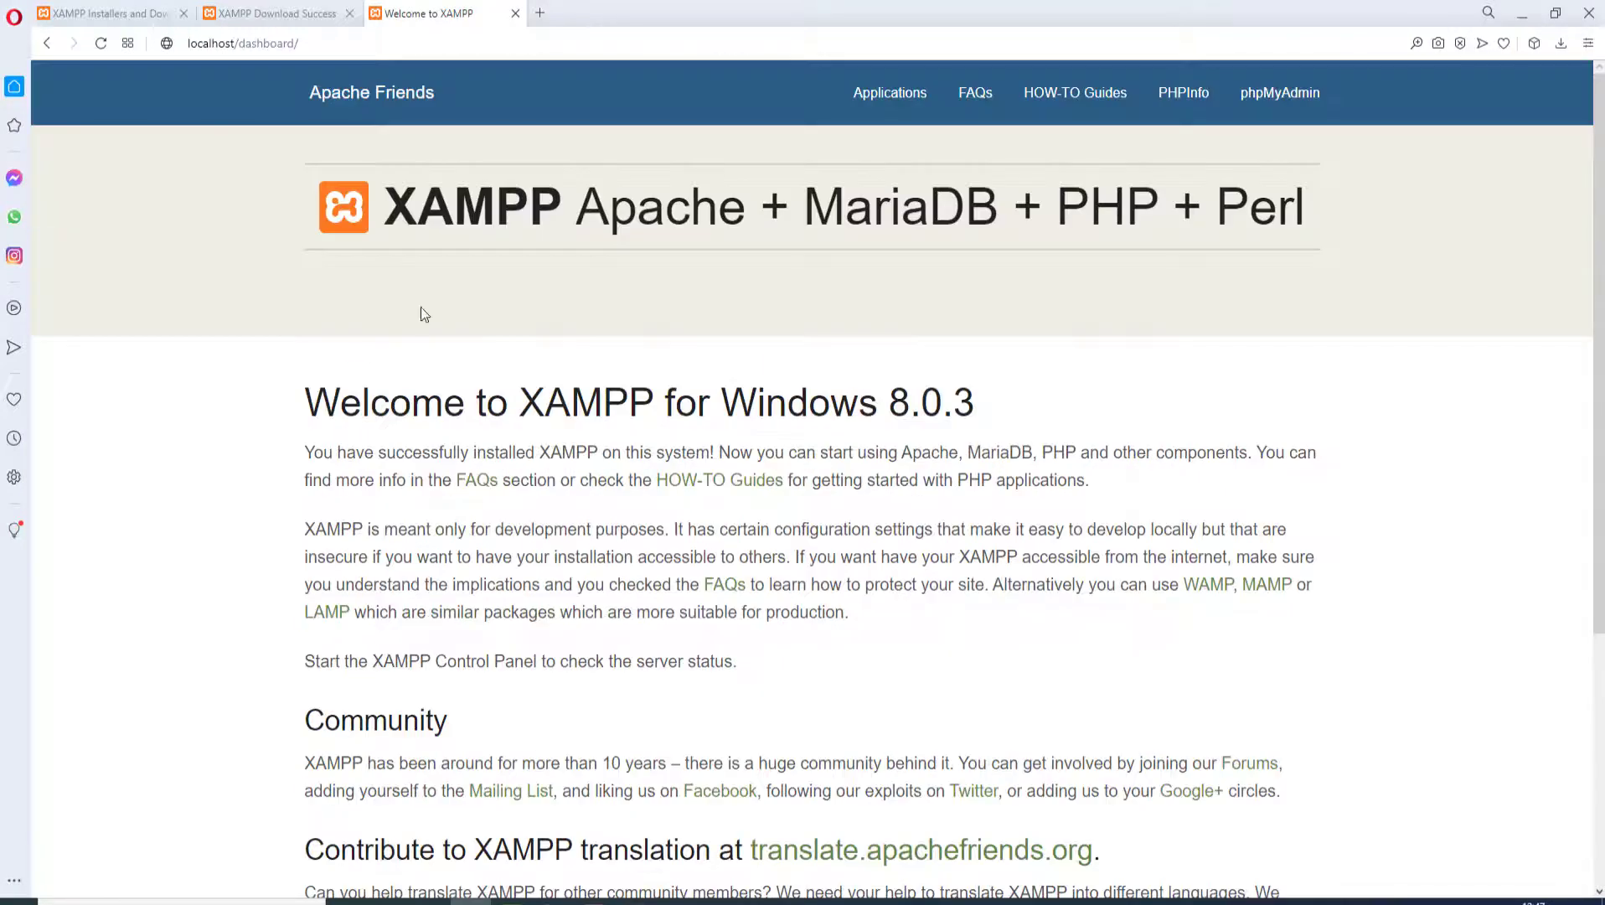
# Step: Switch back to File Explorer and delete all the files and folders inside htdocs
pyautogui.hotkey('alt', 'Tab')
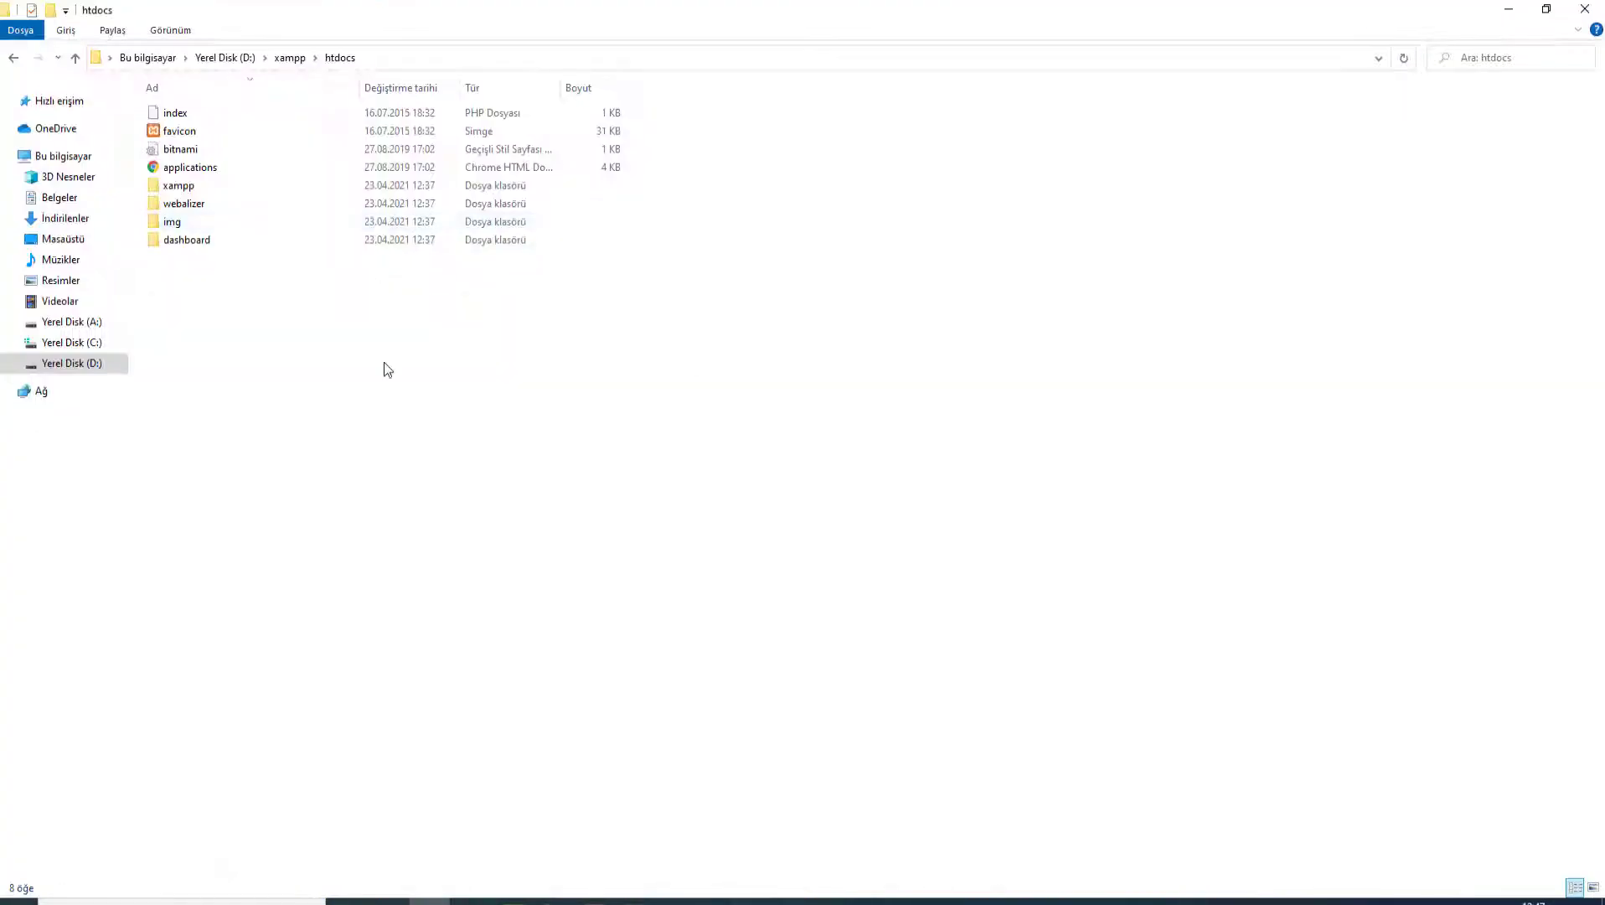
pyautogui.moveTo(431, 405); pyautogui.dragTo(210, 100)
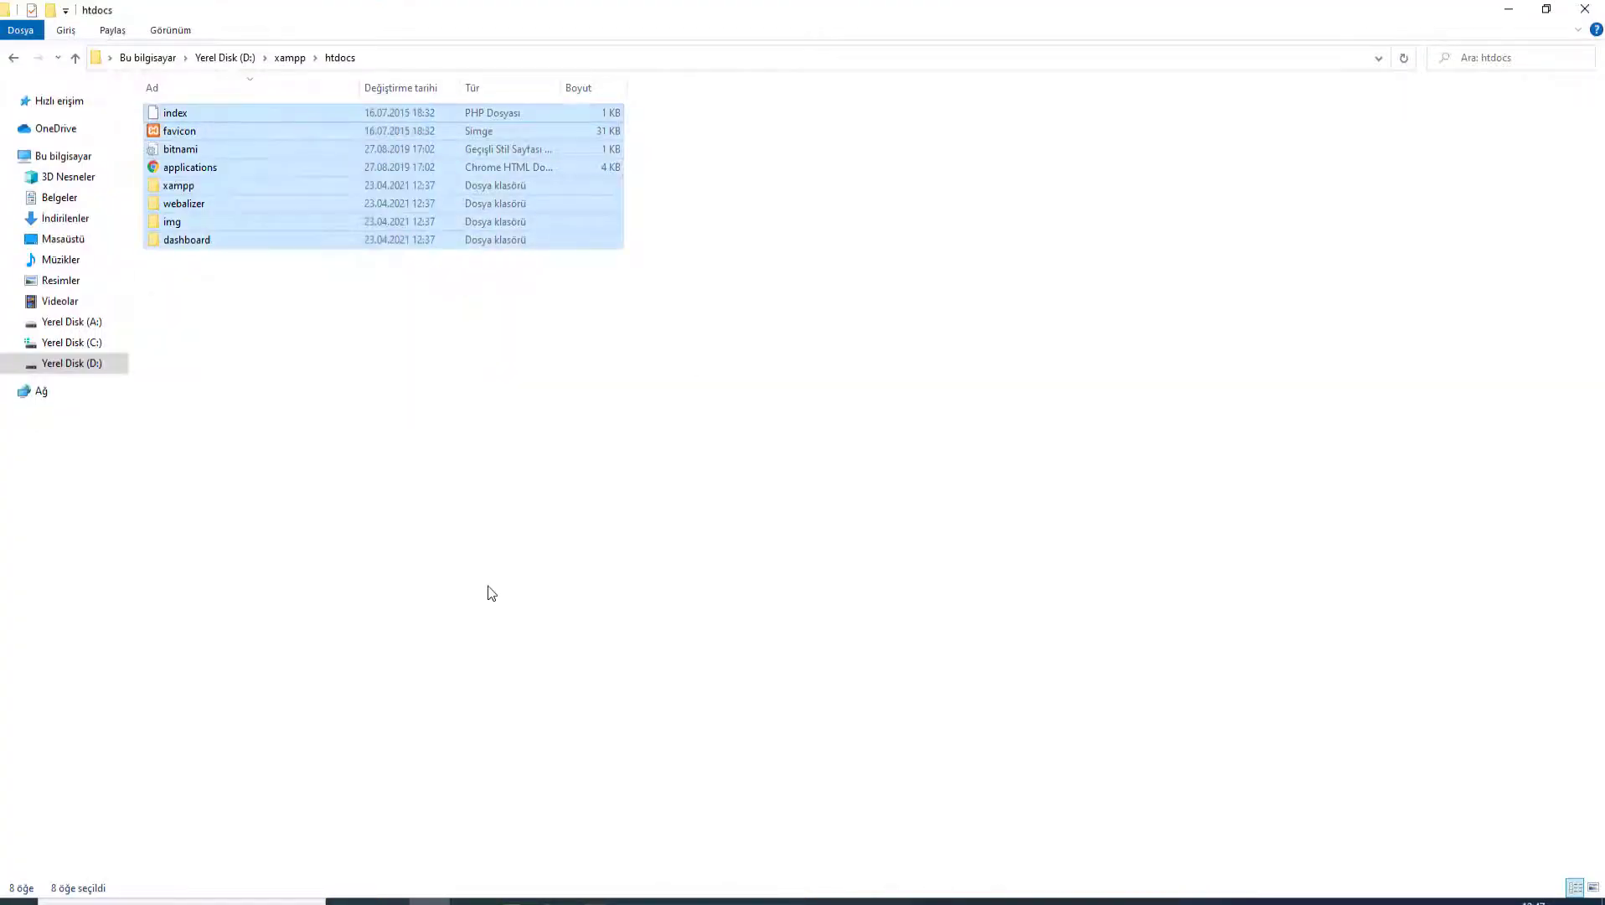
pyautogui.press('Delete')
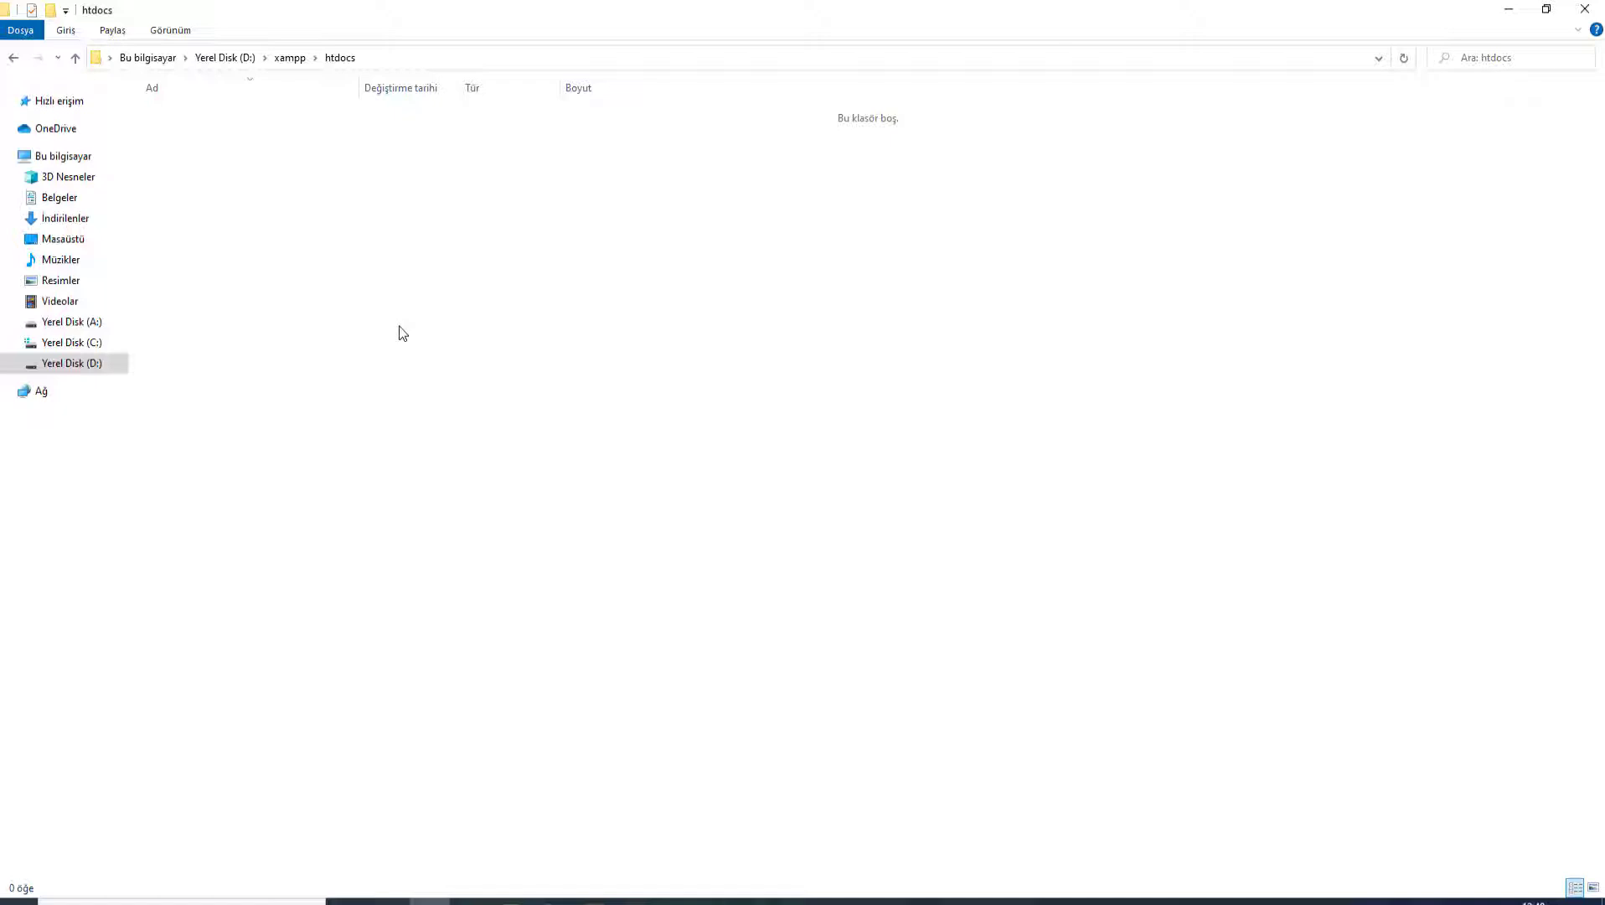
# Step: Switch to the browser, reload the dashboard page and open the plain localhost address without the dashboard path
pyautogui.click(471, 901)
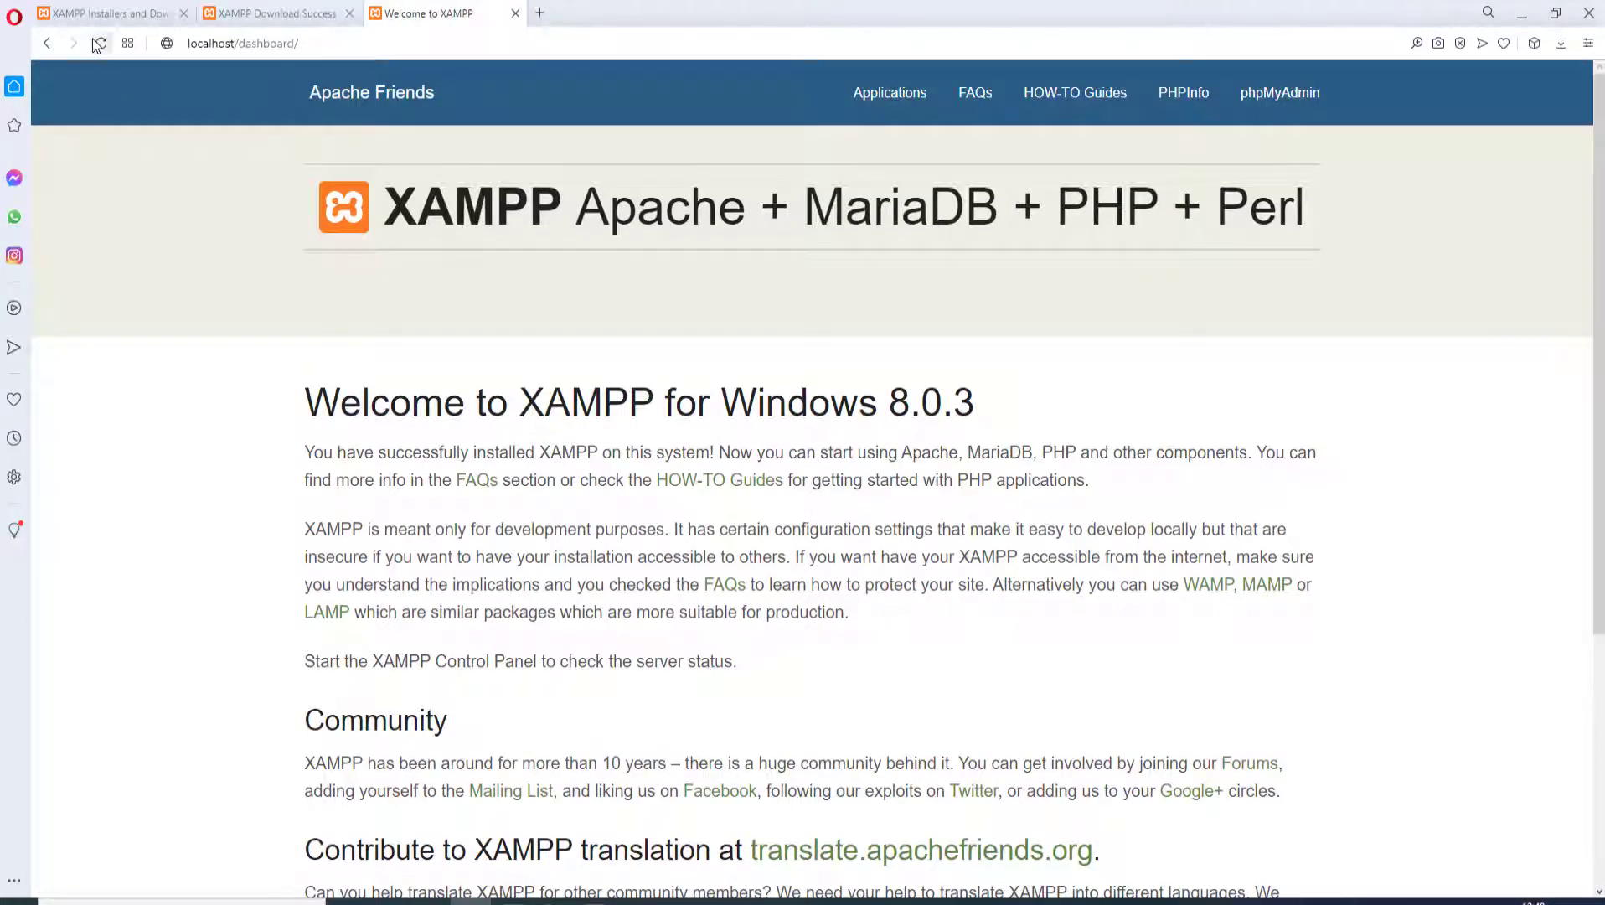
pyautogui.click(98, 46)
pyautogui.moveTo(245, 43); pyautogui.dragTo(502, 69)
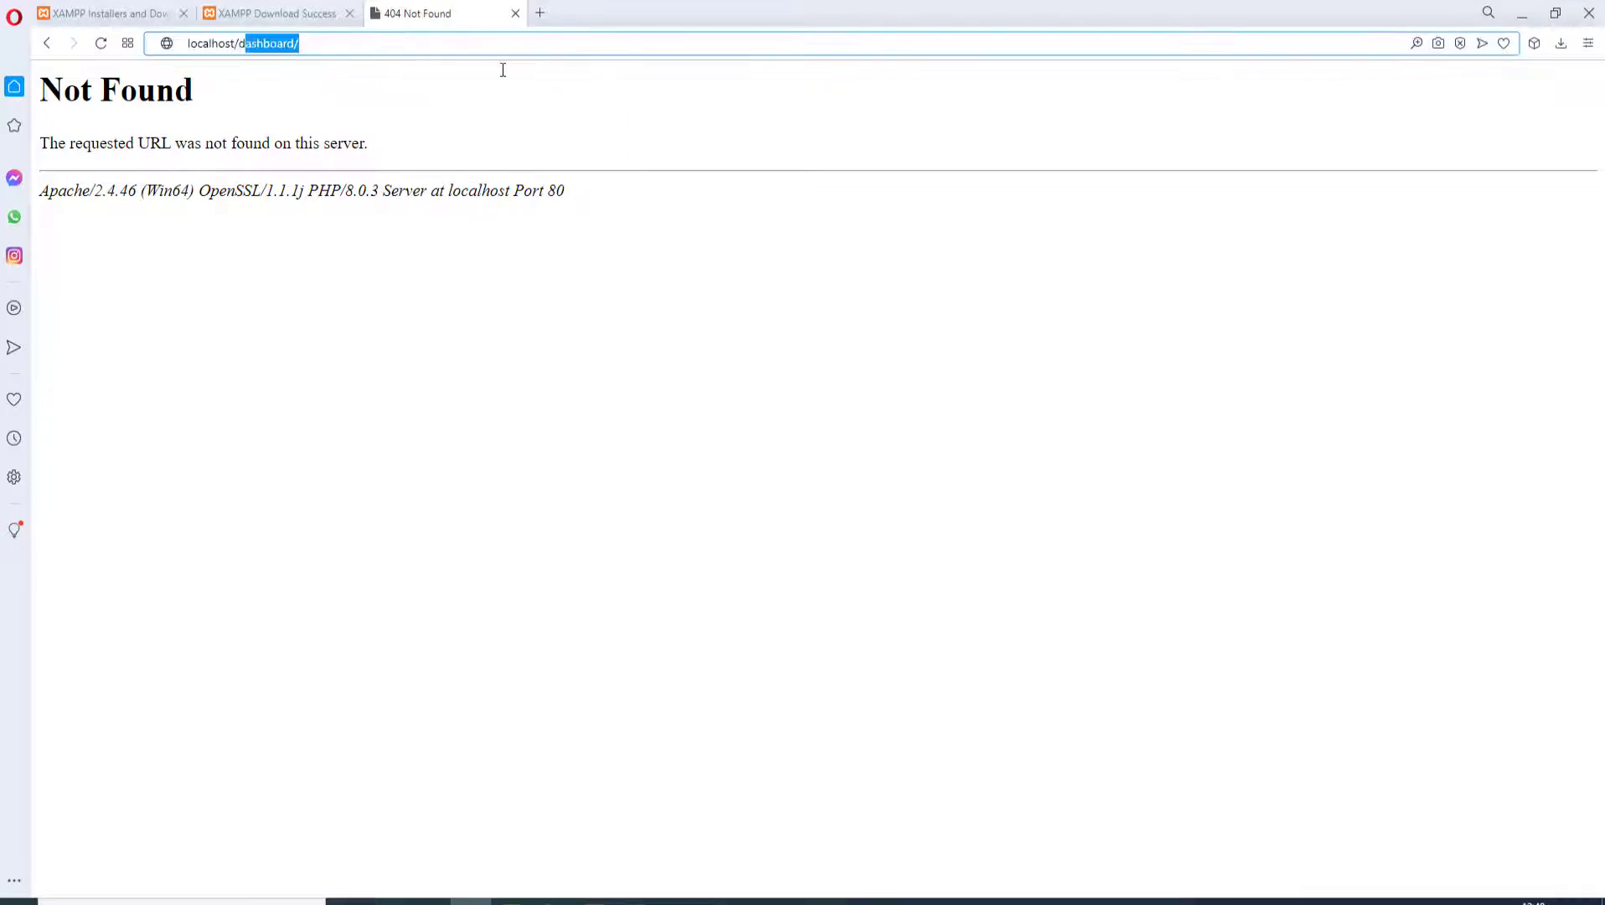
pyautogui.press('BackSpace')
pyautogui.press('BackSpace')
pyautogui.press('Return')
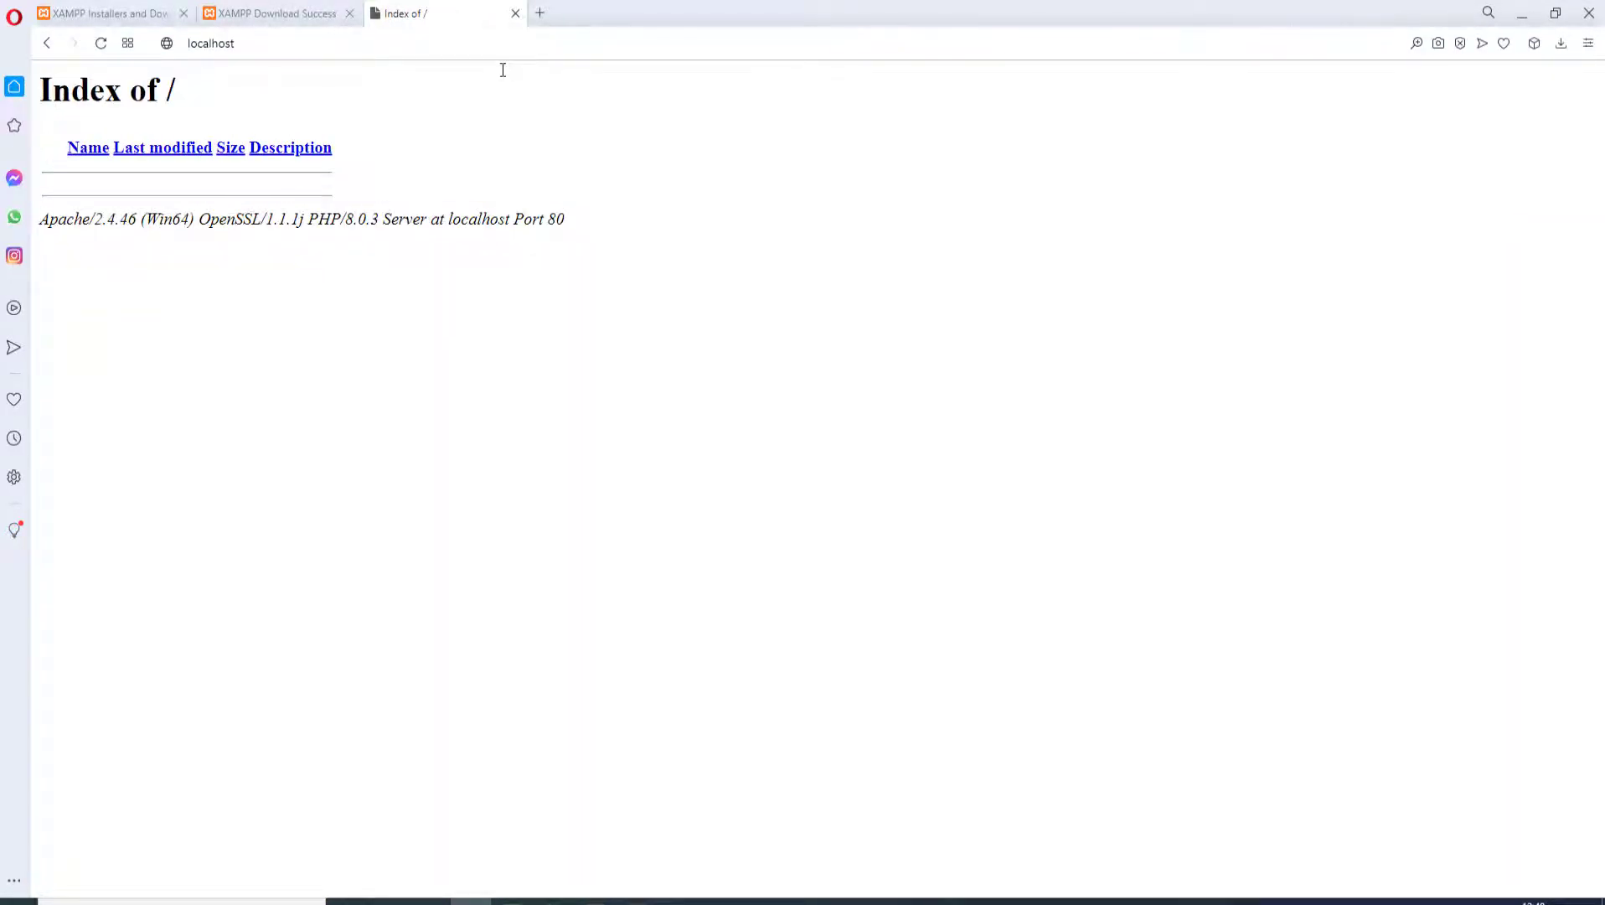
# Step: Create a new folder named emlak in the htdocs directory in File Explorer
pyautogui.click(429, 900)
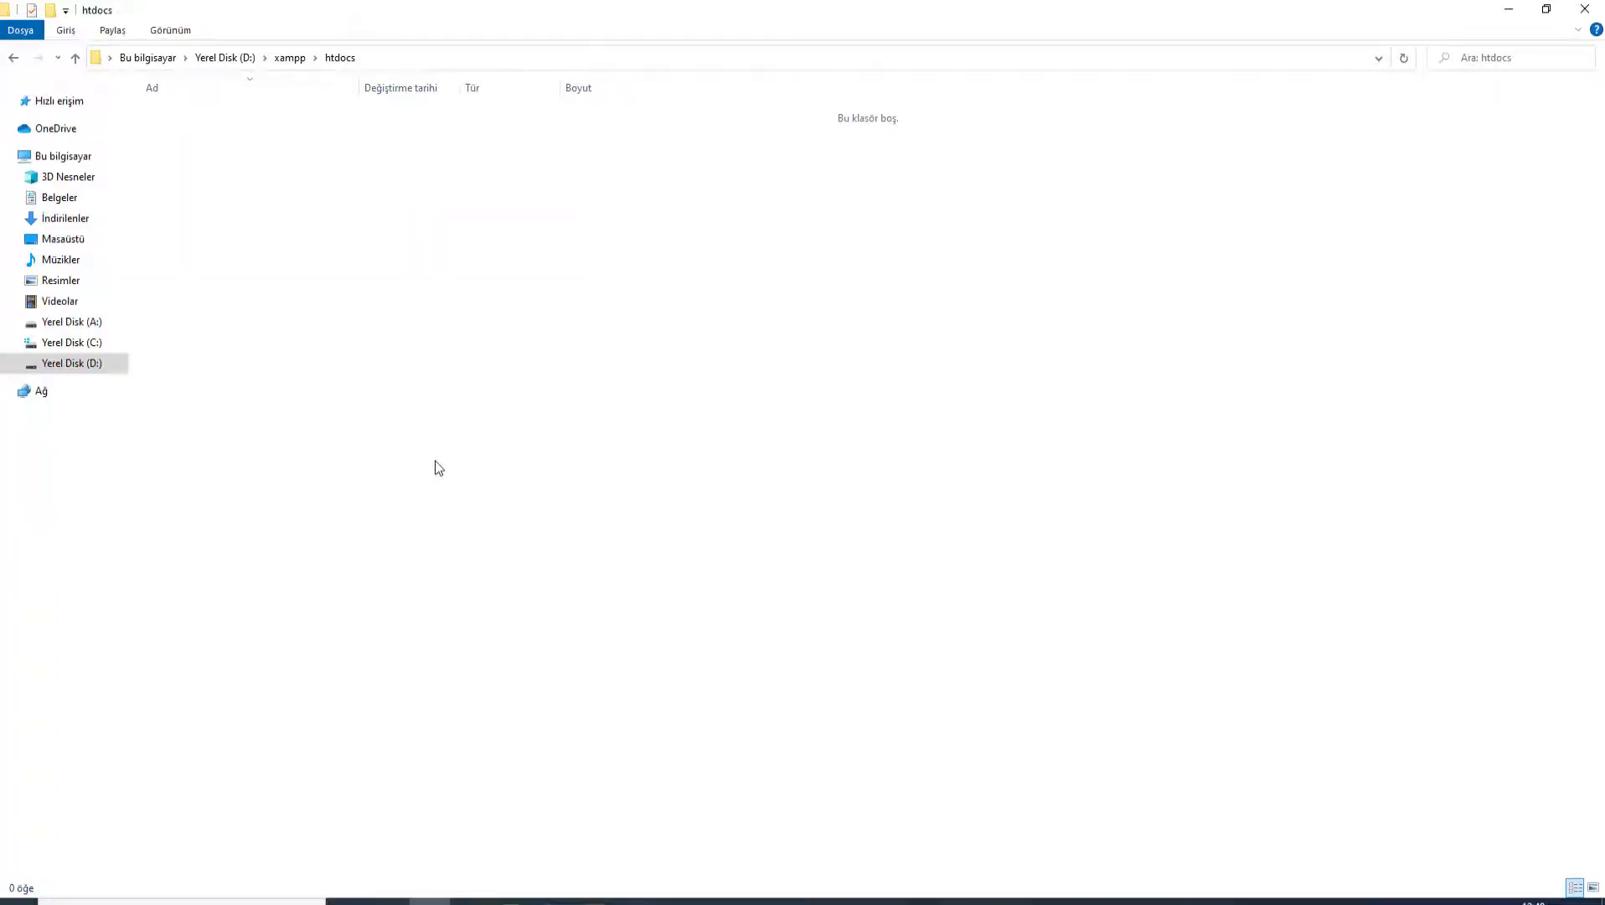
pyautogui.hotkey('ctrl', 'shift', 'n')
pyautogui.write('emlak')
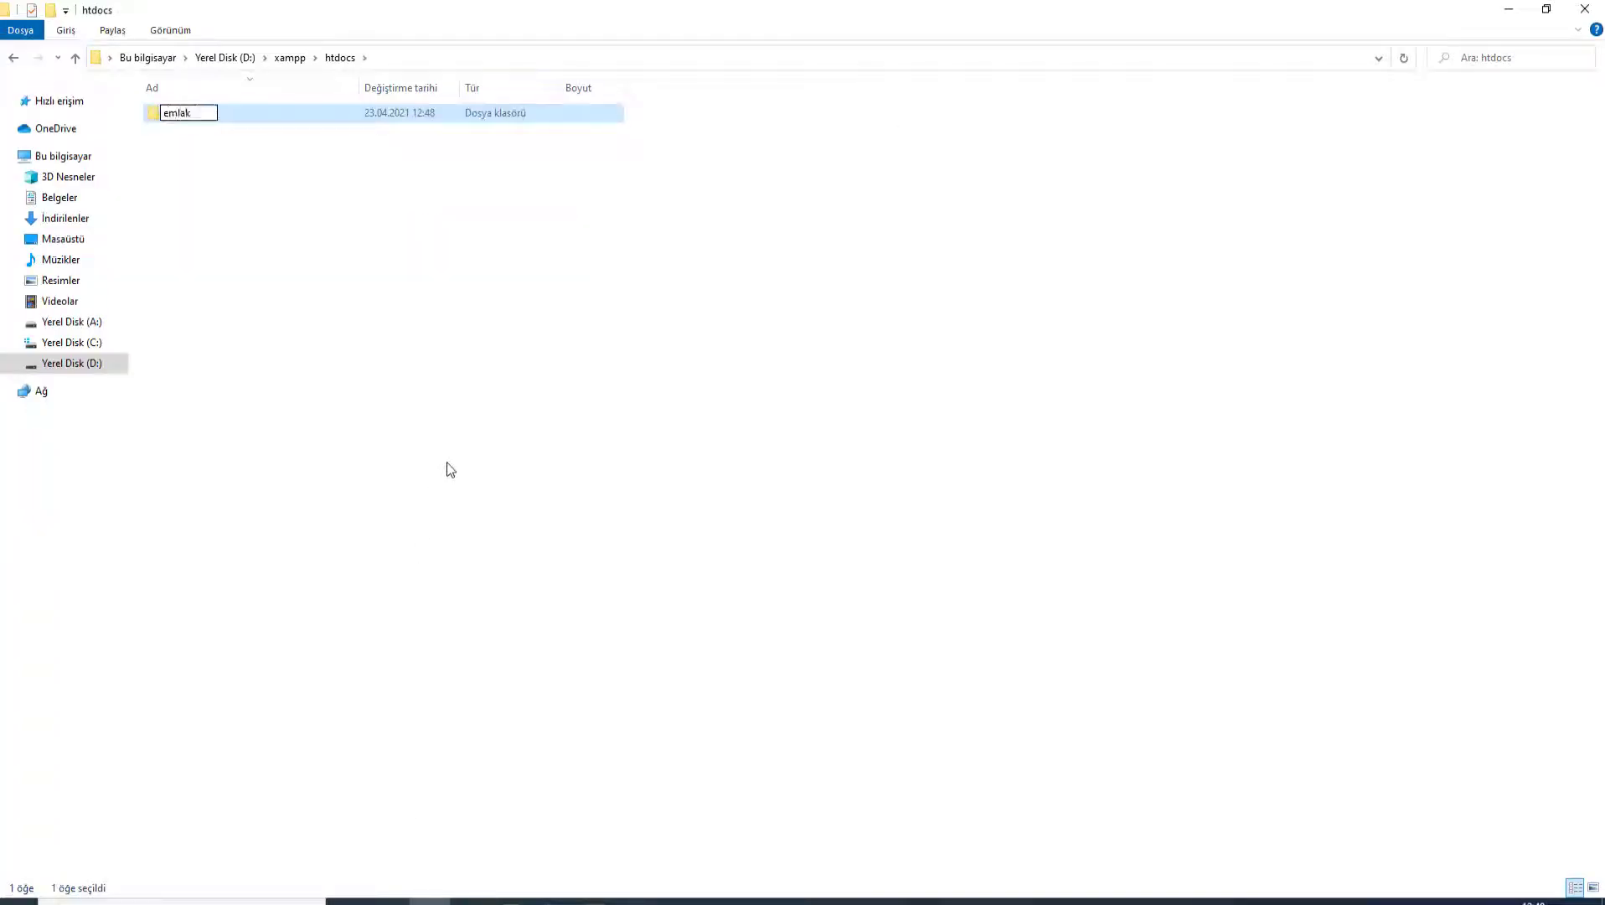
pyautogui.click(442, 818)
# Step: Open the emlak directory from the localhost index in the browser and return to the index
pyautogui.click(472, 900)
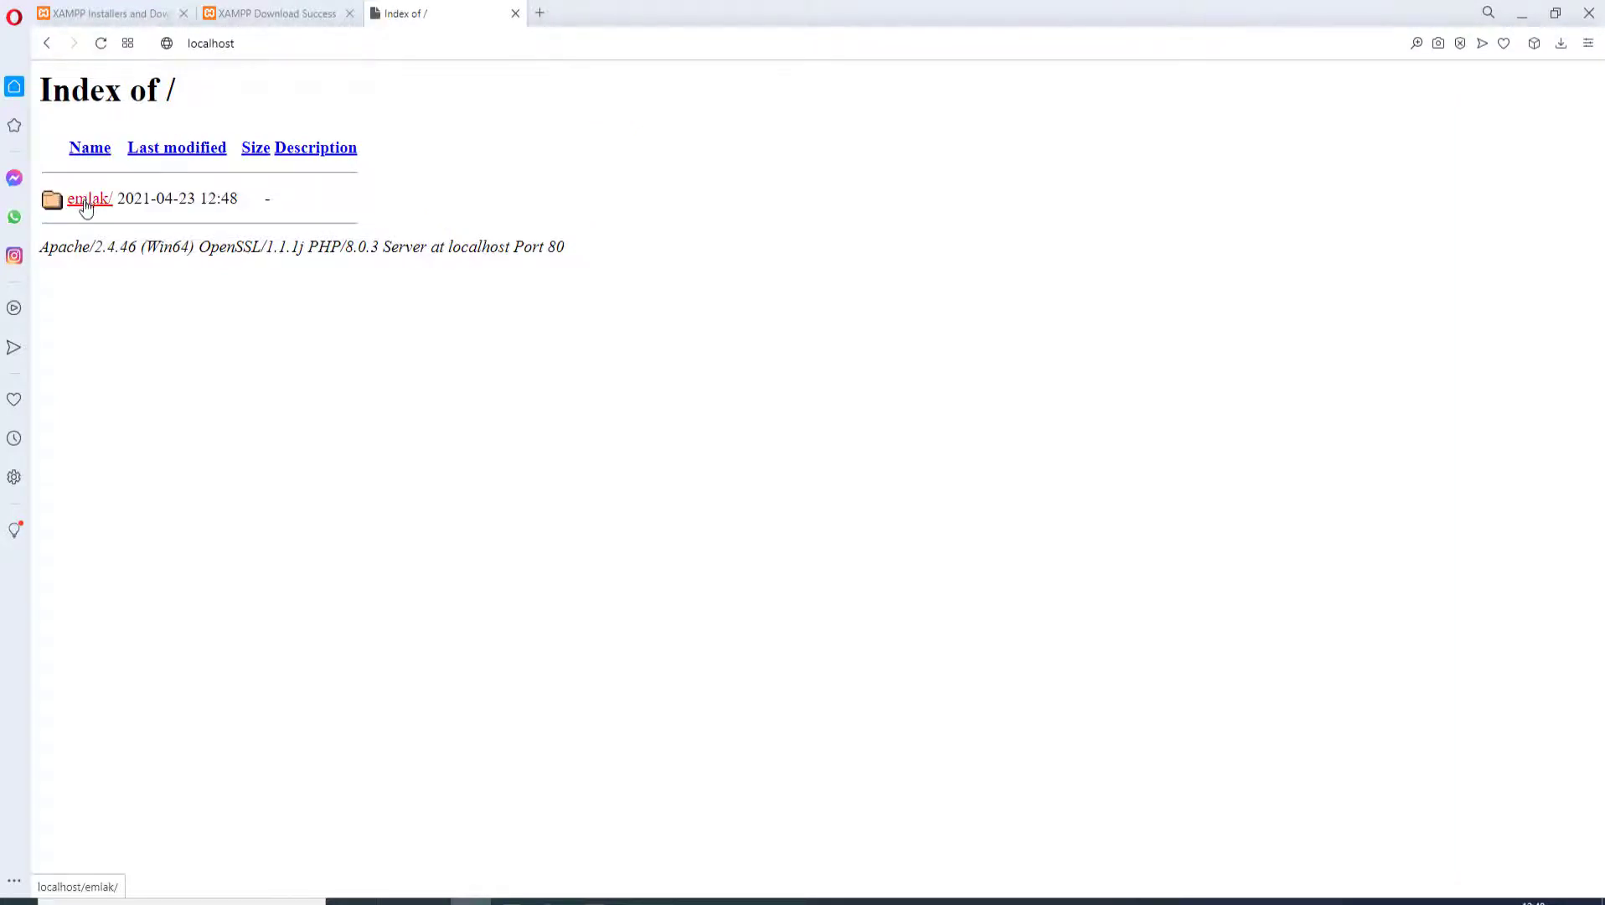
pyautogui.click(87, 199)
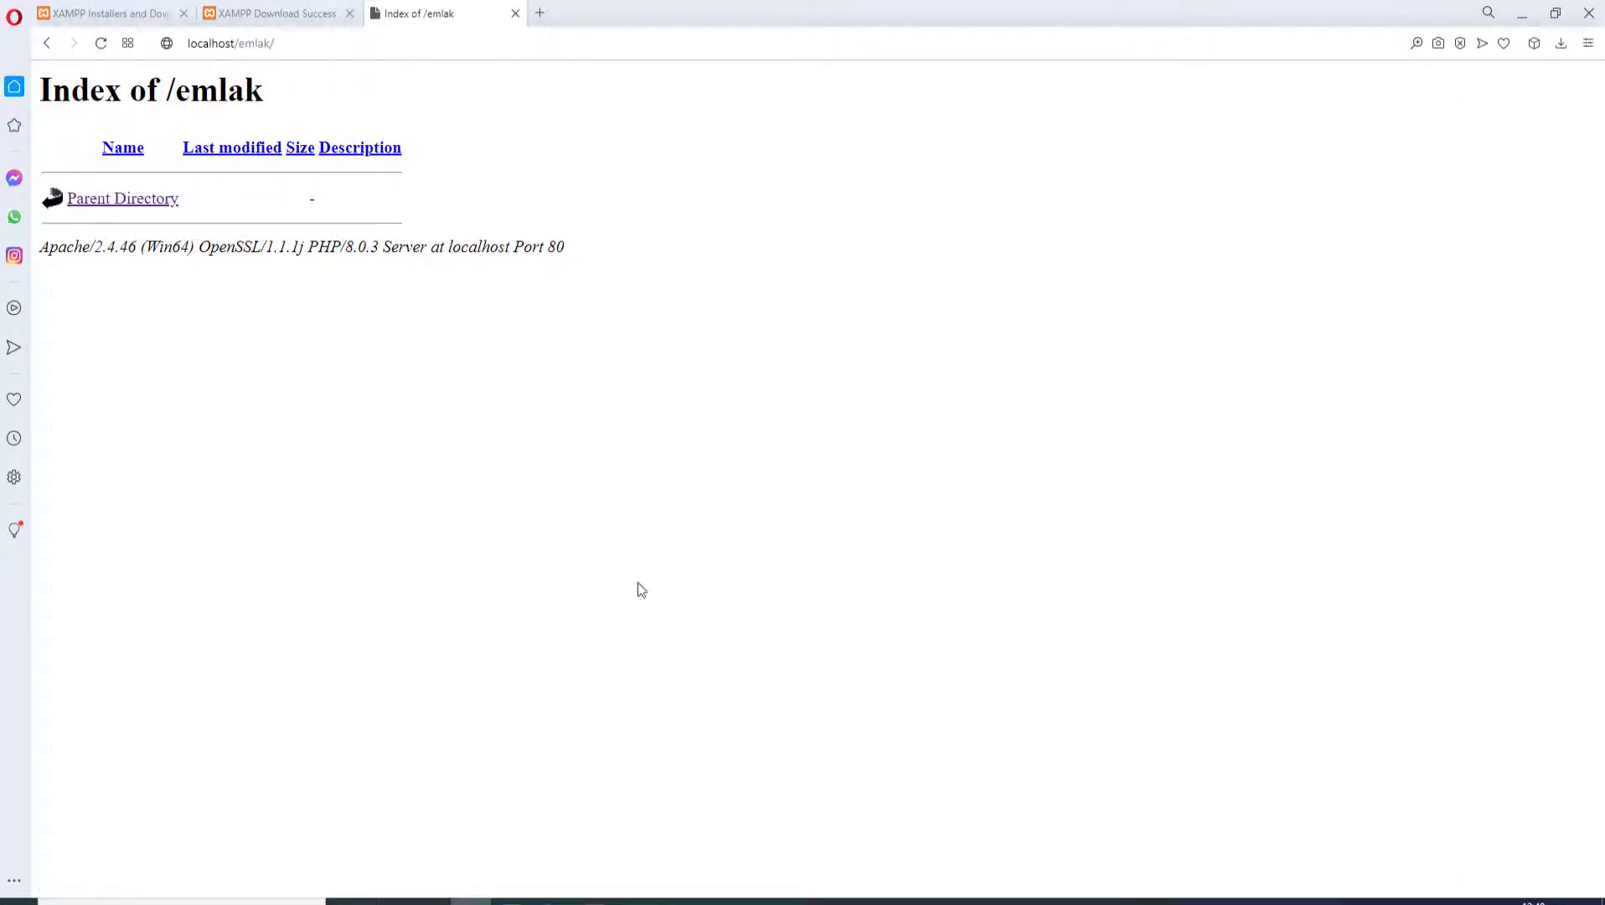
pyautogui.click(47, 44)
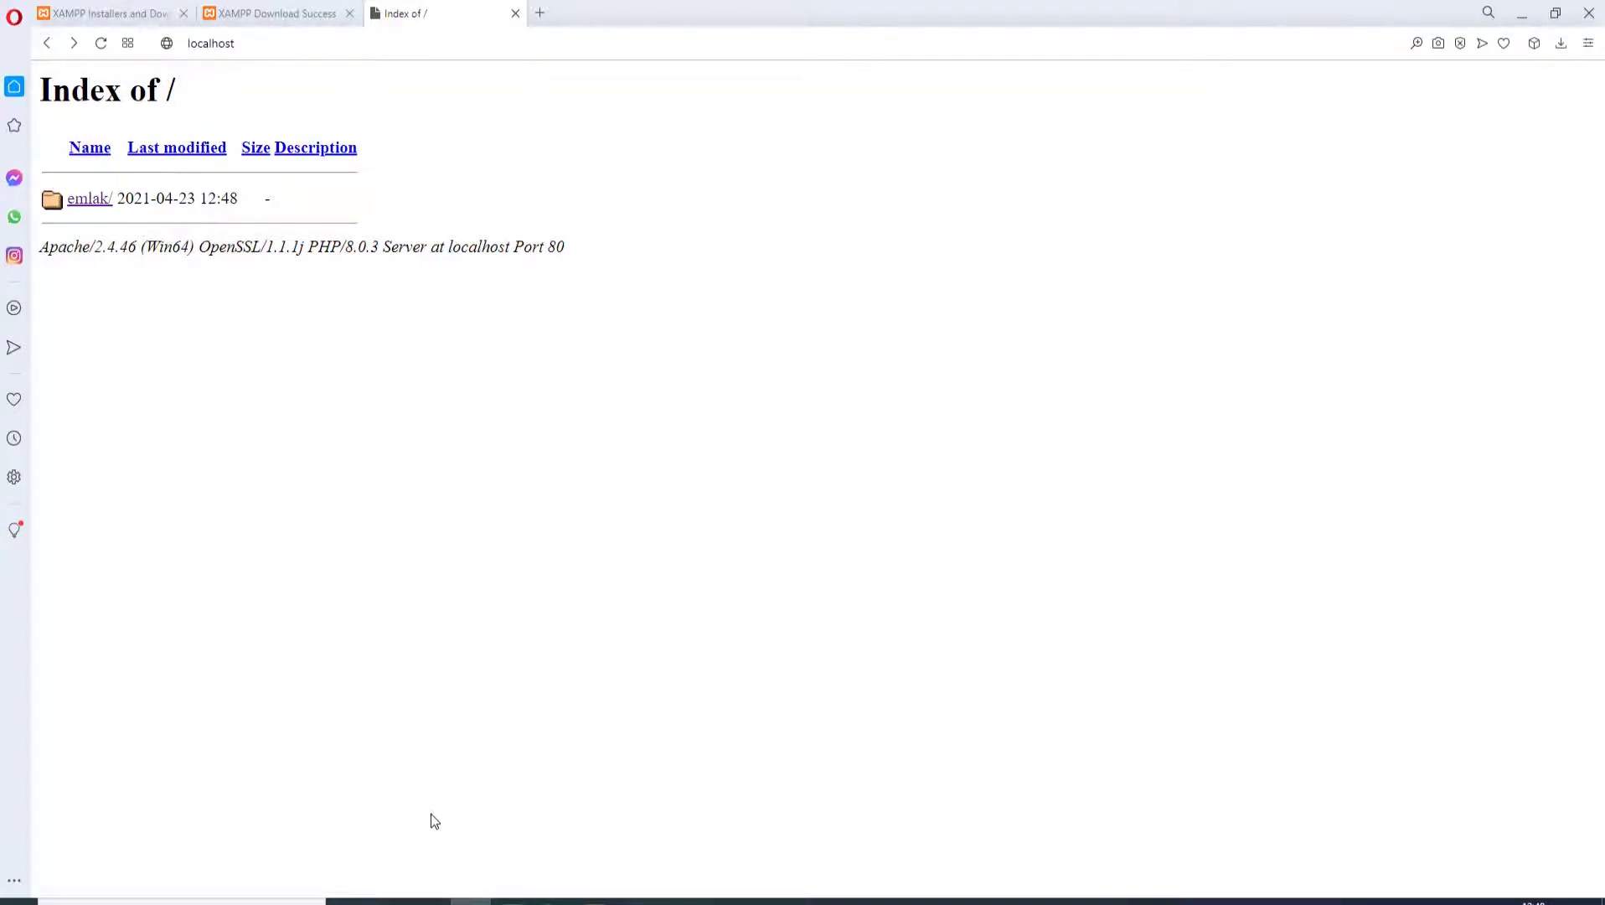
# Step: Go back to the xampp folder in File Explorer, view its lower entries and check the localhost index in the browser
pyautogui.click(432, 902)
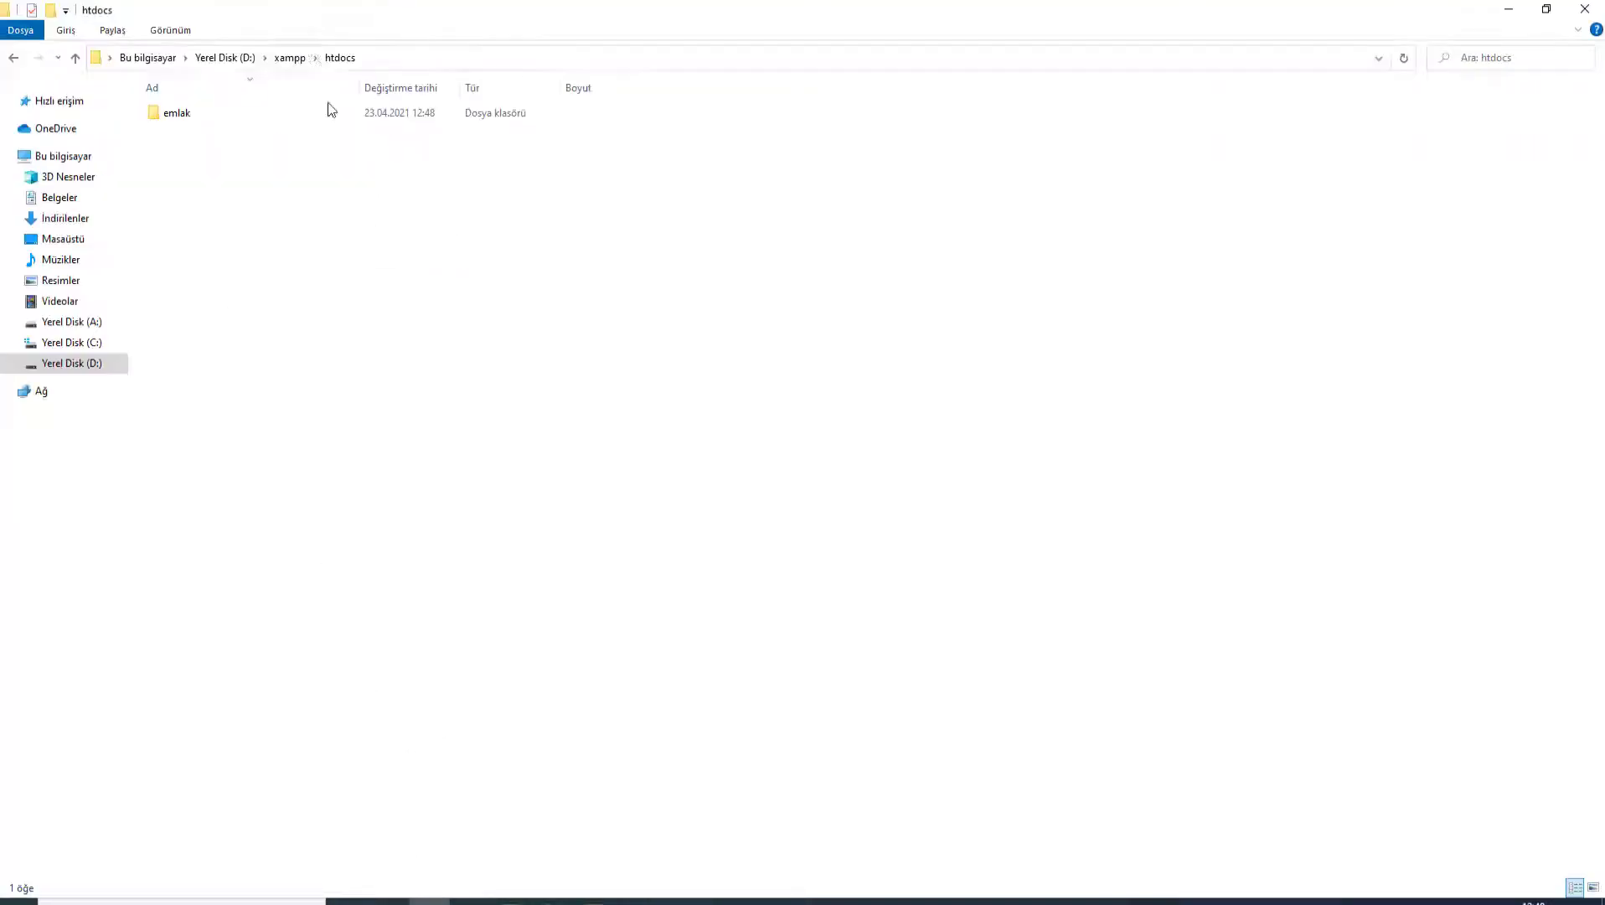
pyautogui.click(295, 57)
pyautogui.scroll(-3, 929, 612)
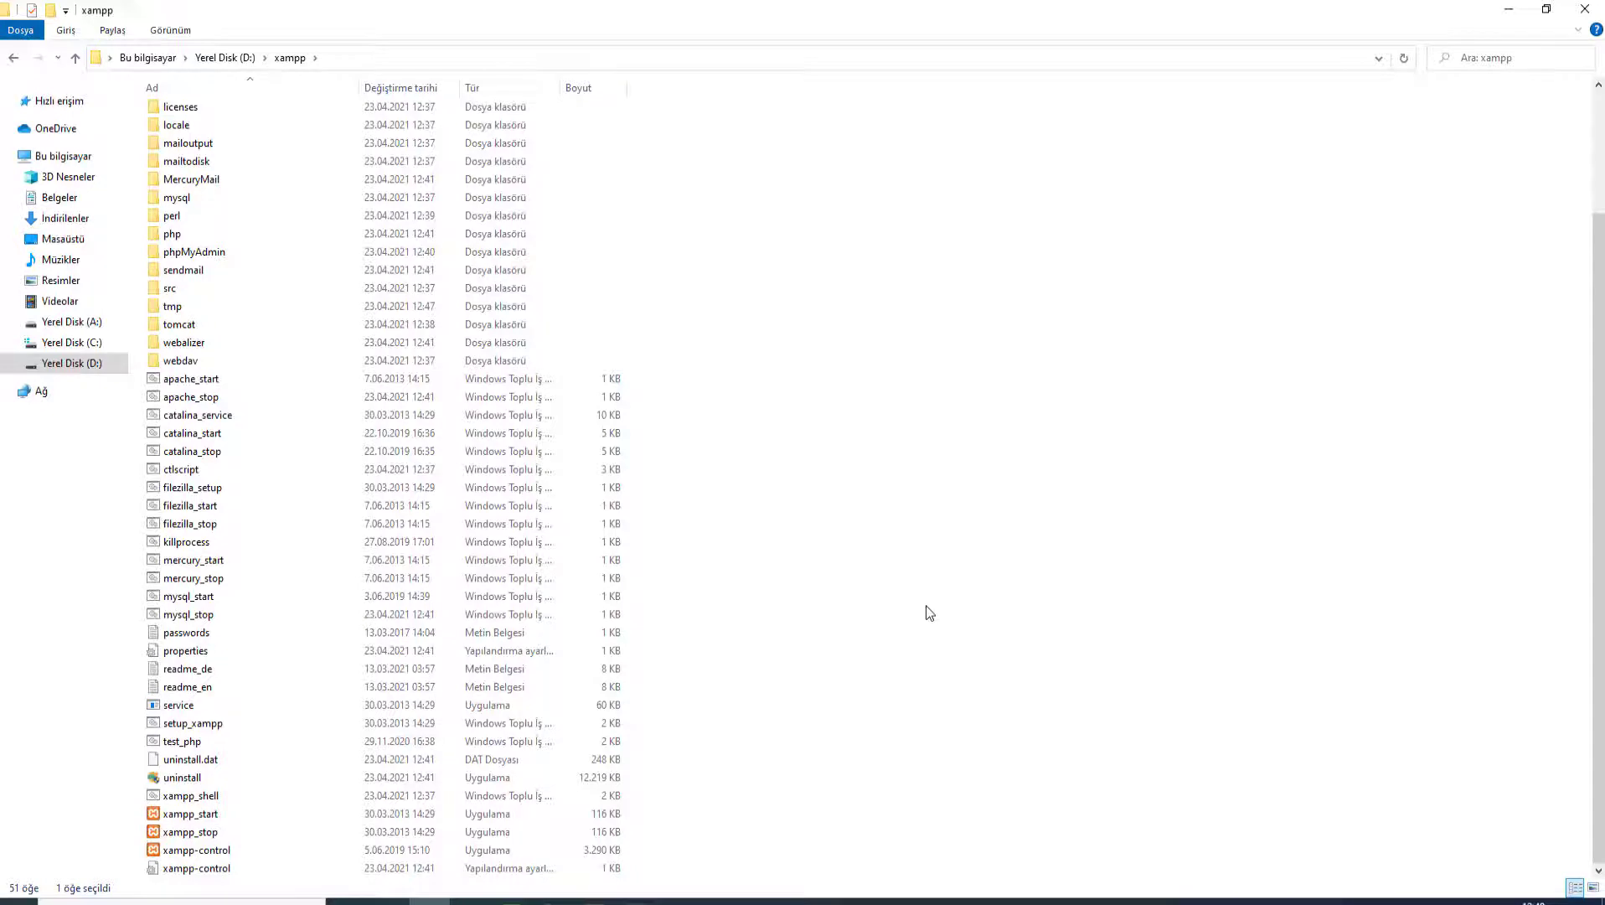
pyautogui.click(470, 901)
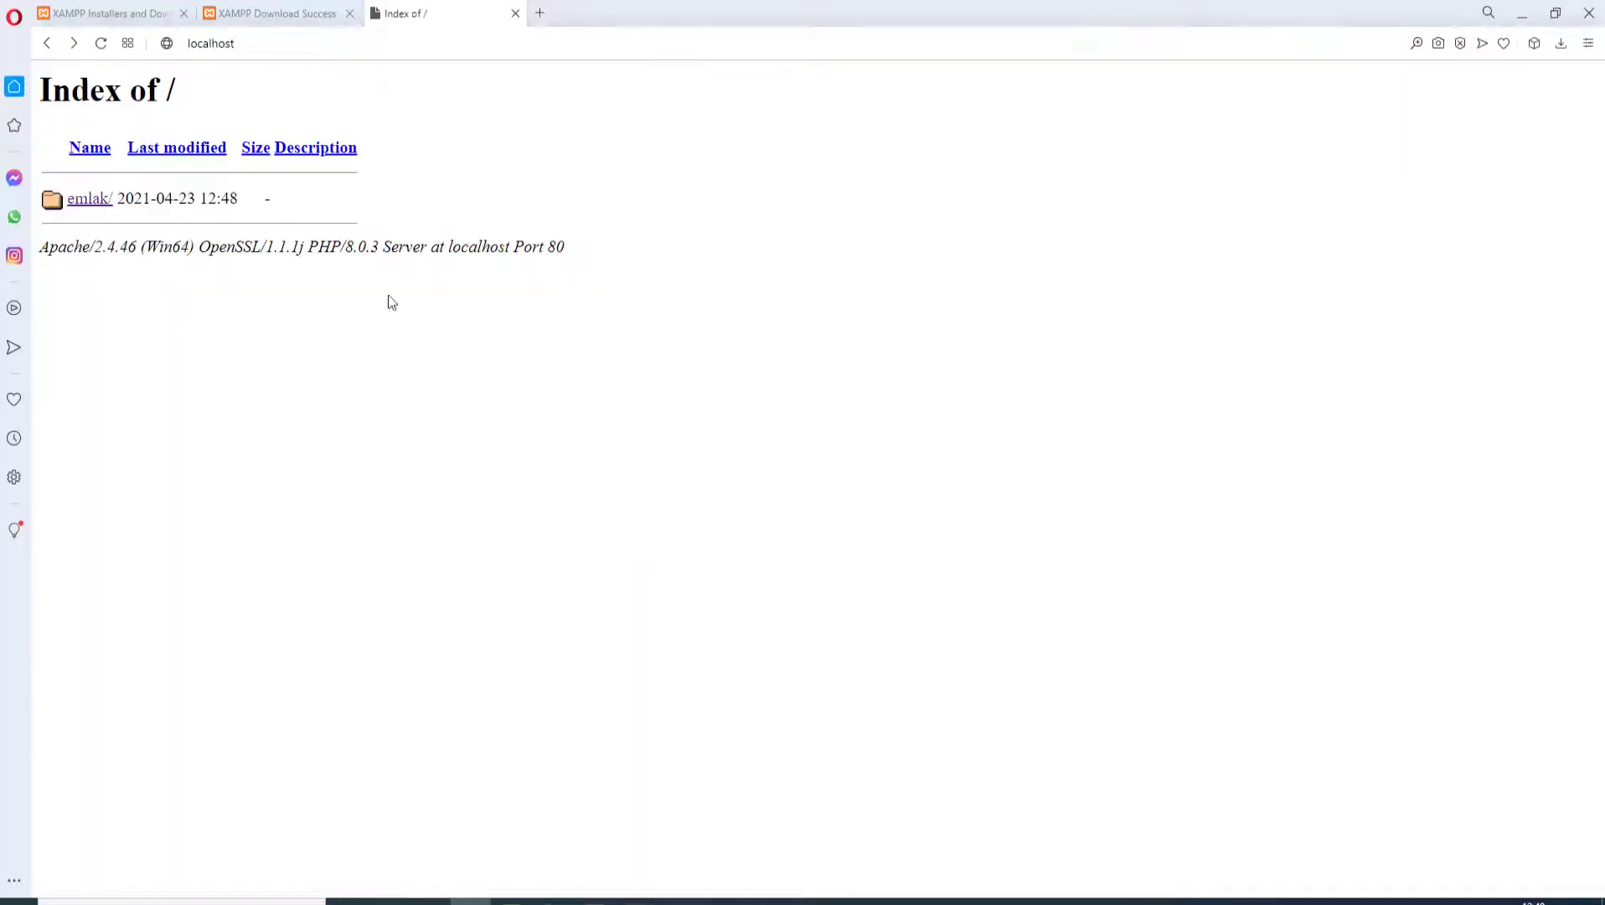
pyautogui.click(432, 900)
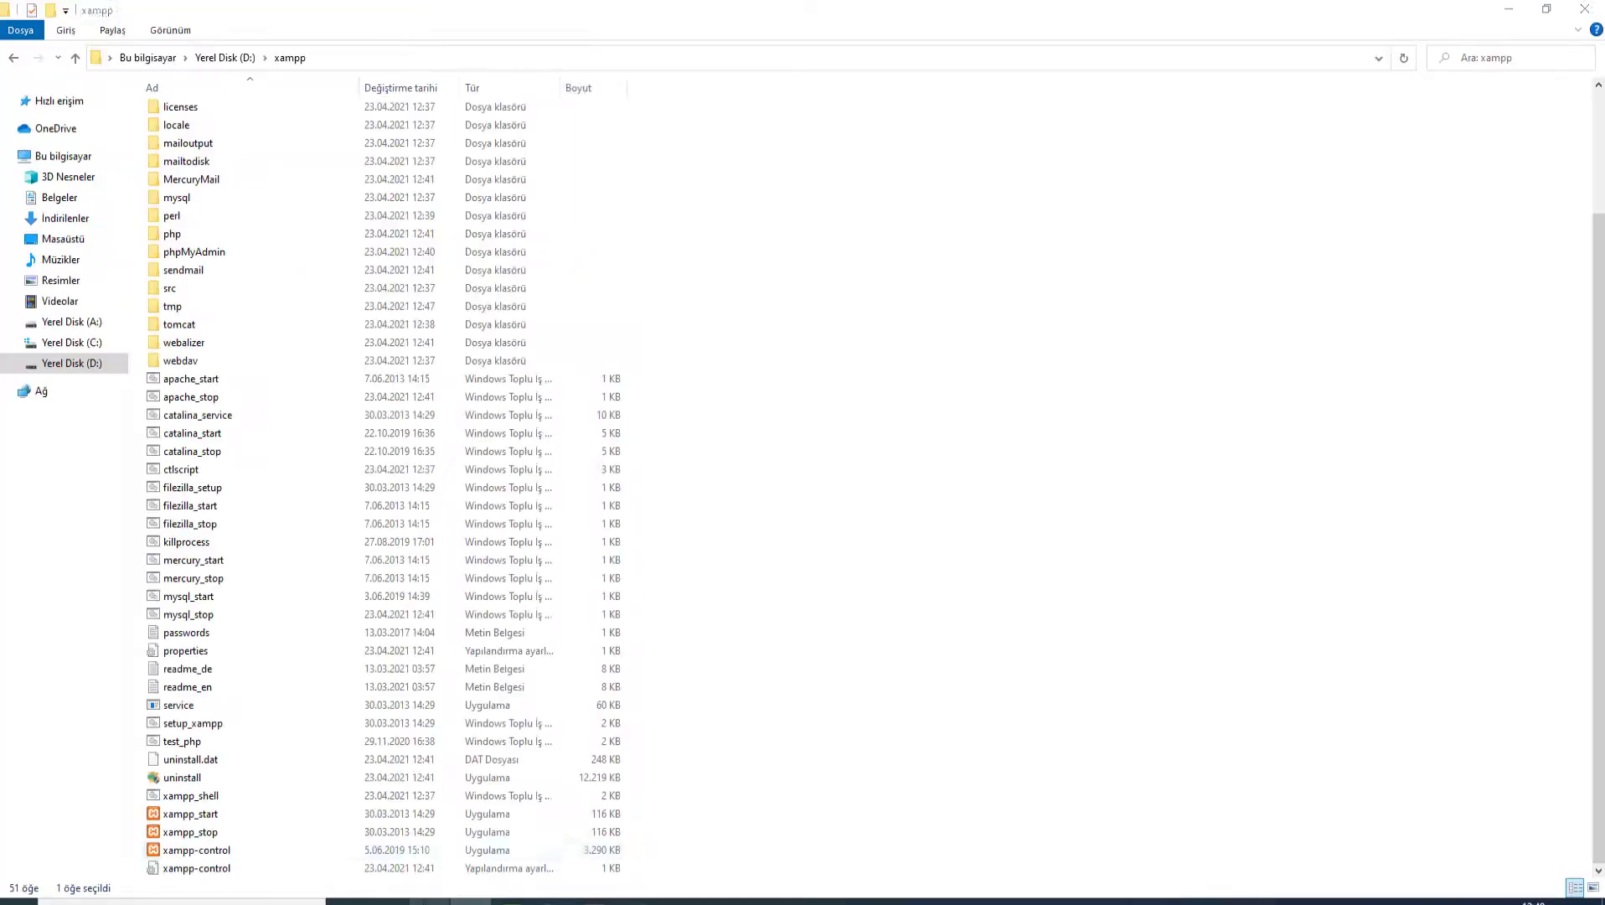
# Step: Launch xampp-control from the xampp folder, stop both Apache and MySQL, and close the XAMPP Control Panel
pyautogui.click(241, 849)
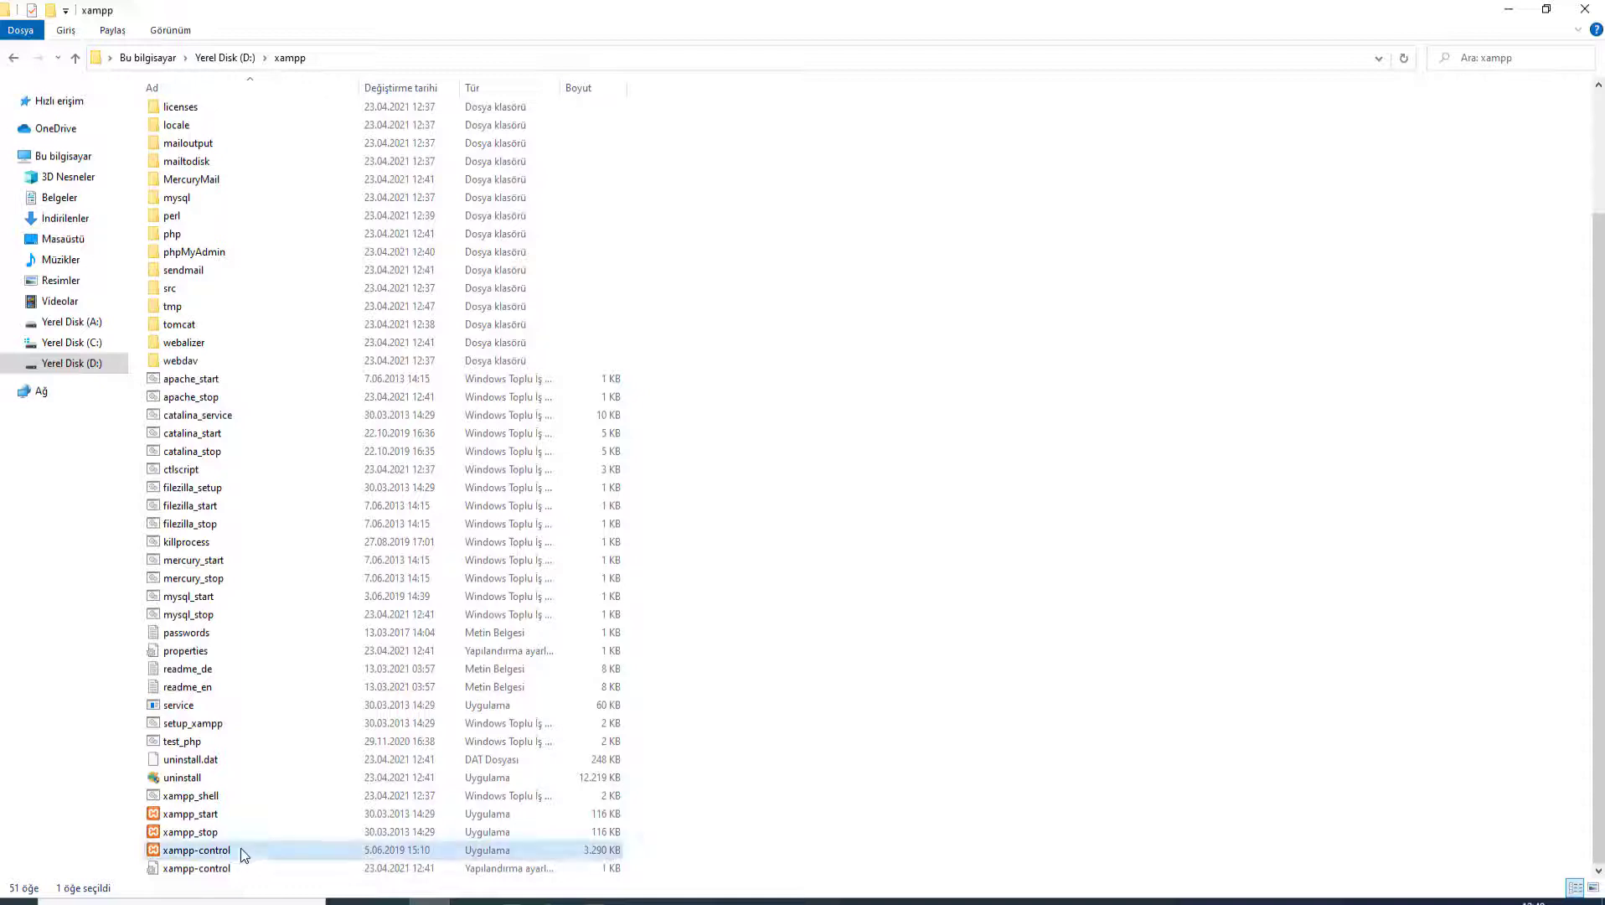
pyautogui.doubleClick(240, 849)
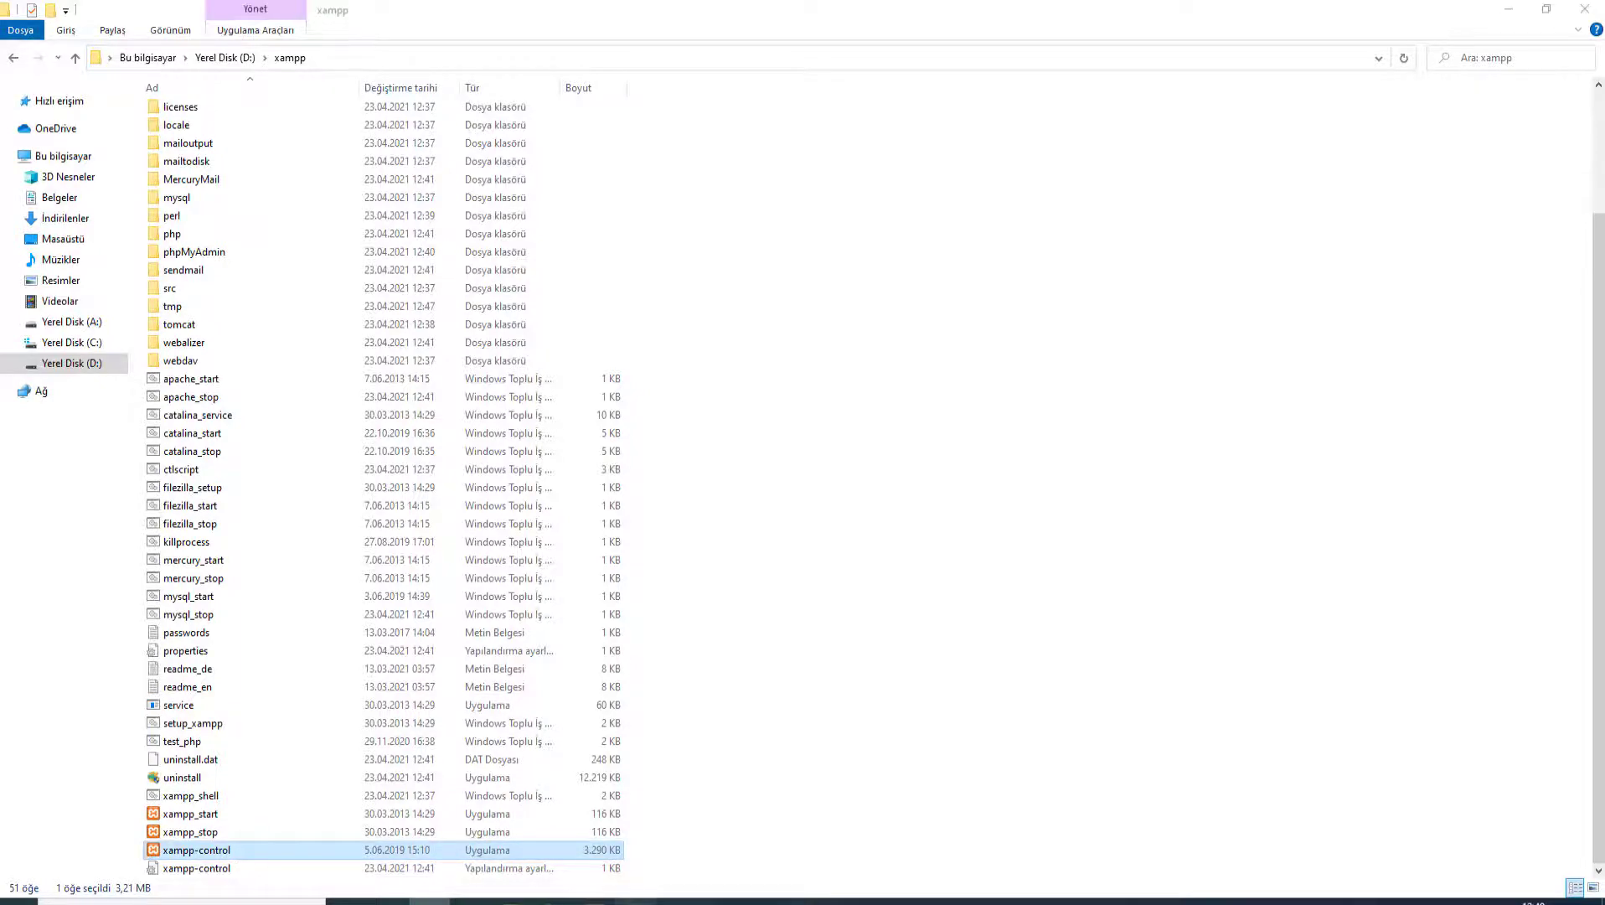
pyautogui.click(997, 346)
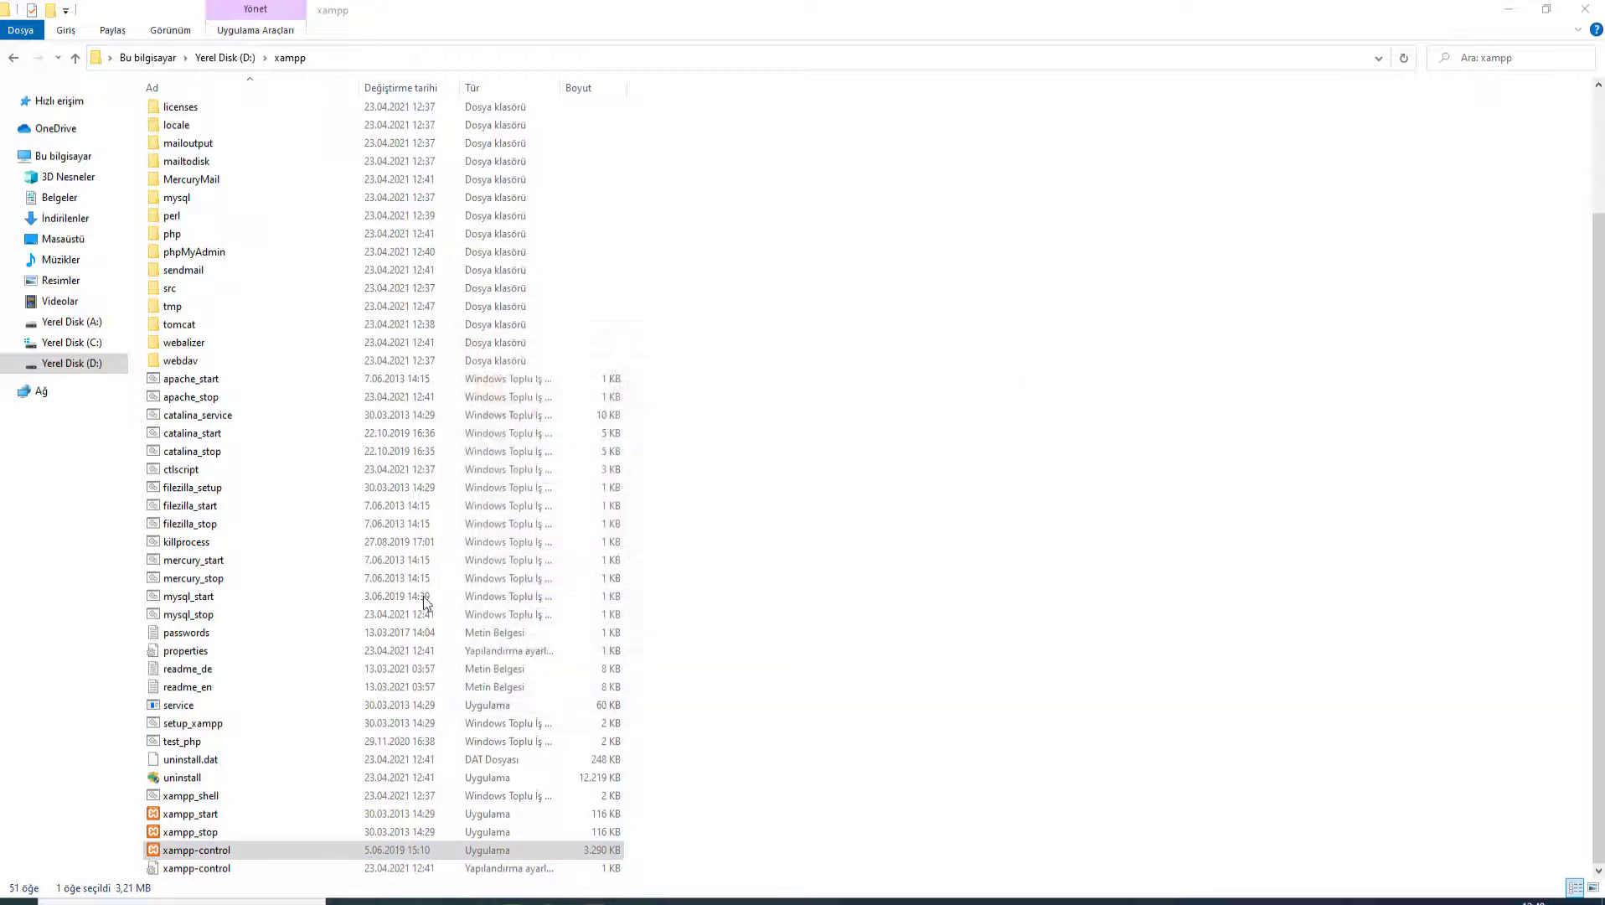
pyautogui.doubleClick(193, 851)
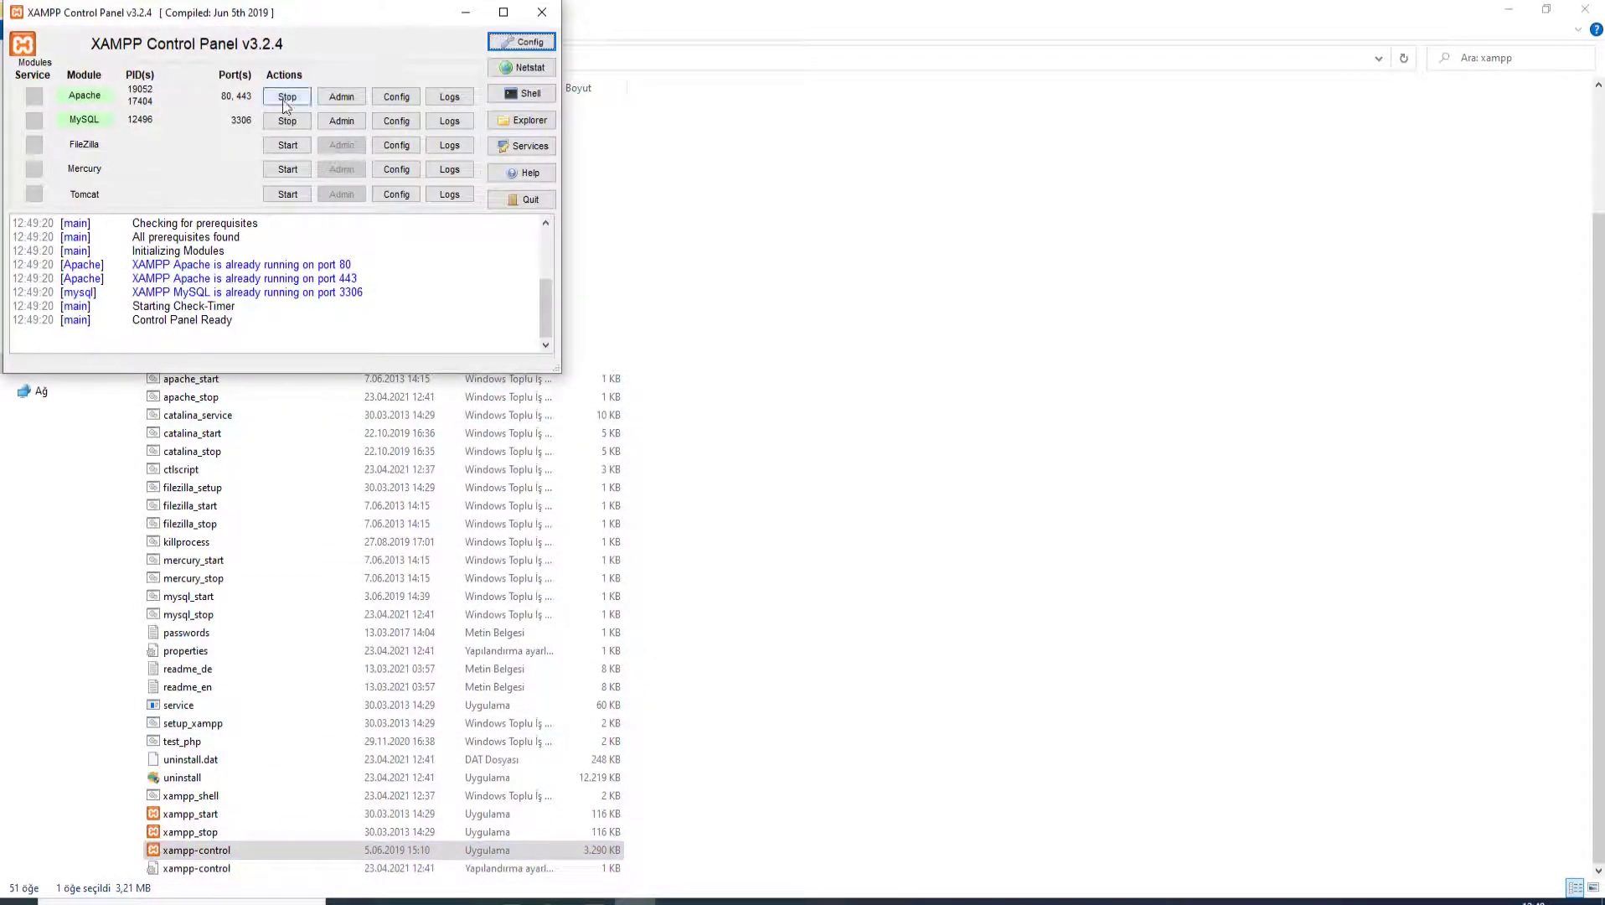
pyautogui.click(286, 97)
pyautogui.click(285, 121)
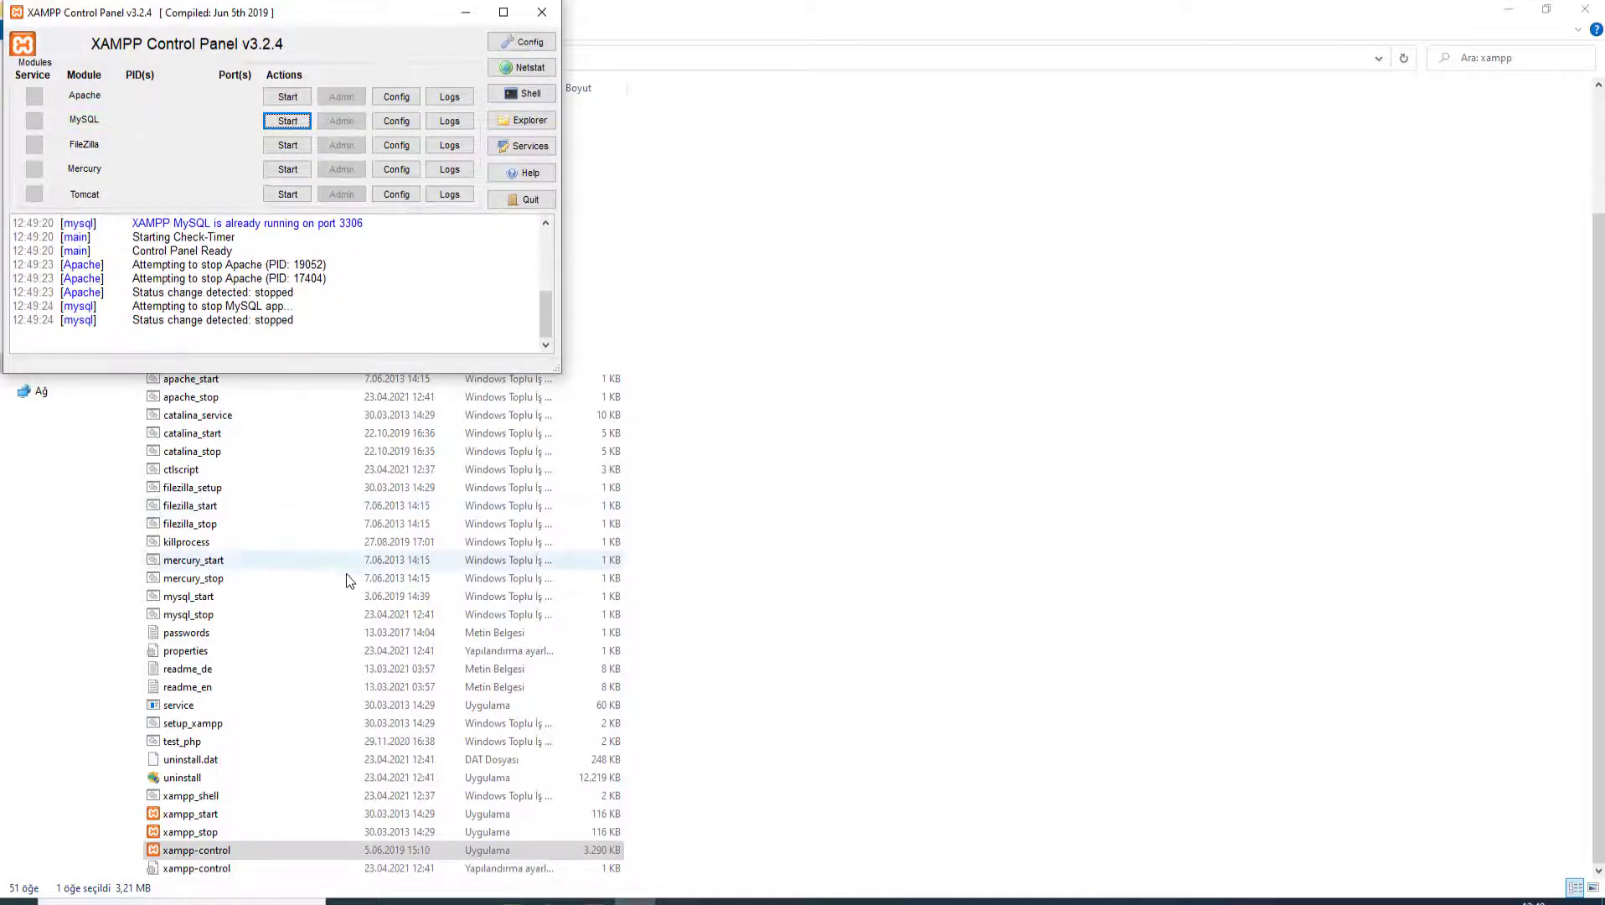
pyautogui.click(542, 12)
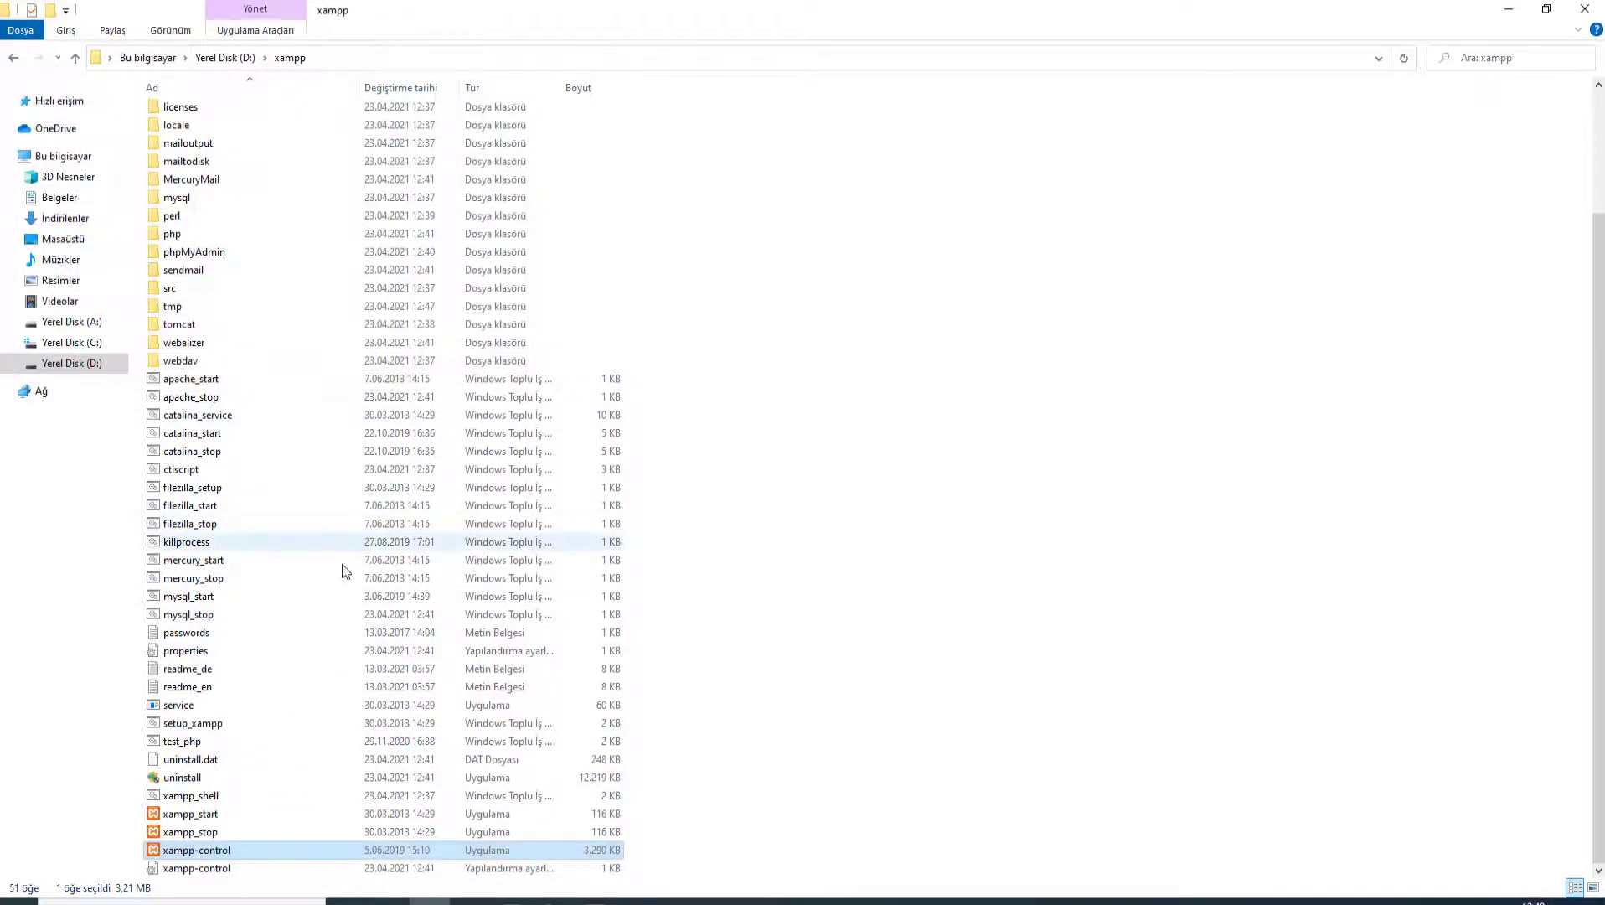
# Step: Reopen xampp-control, start Apache and MySQL, and check the localhost index in the browser
pyautogui.doubleClick(195, 848)
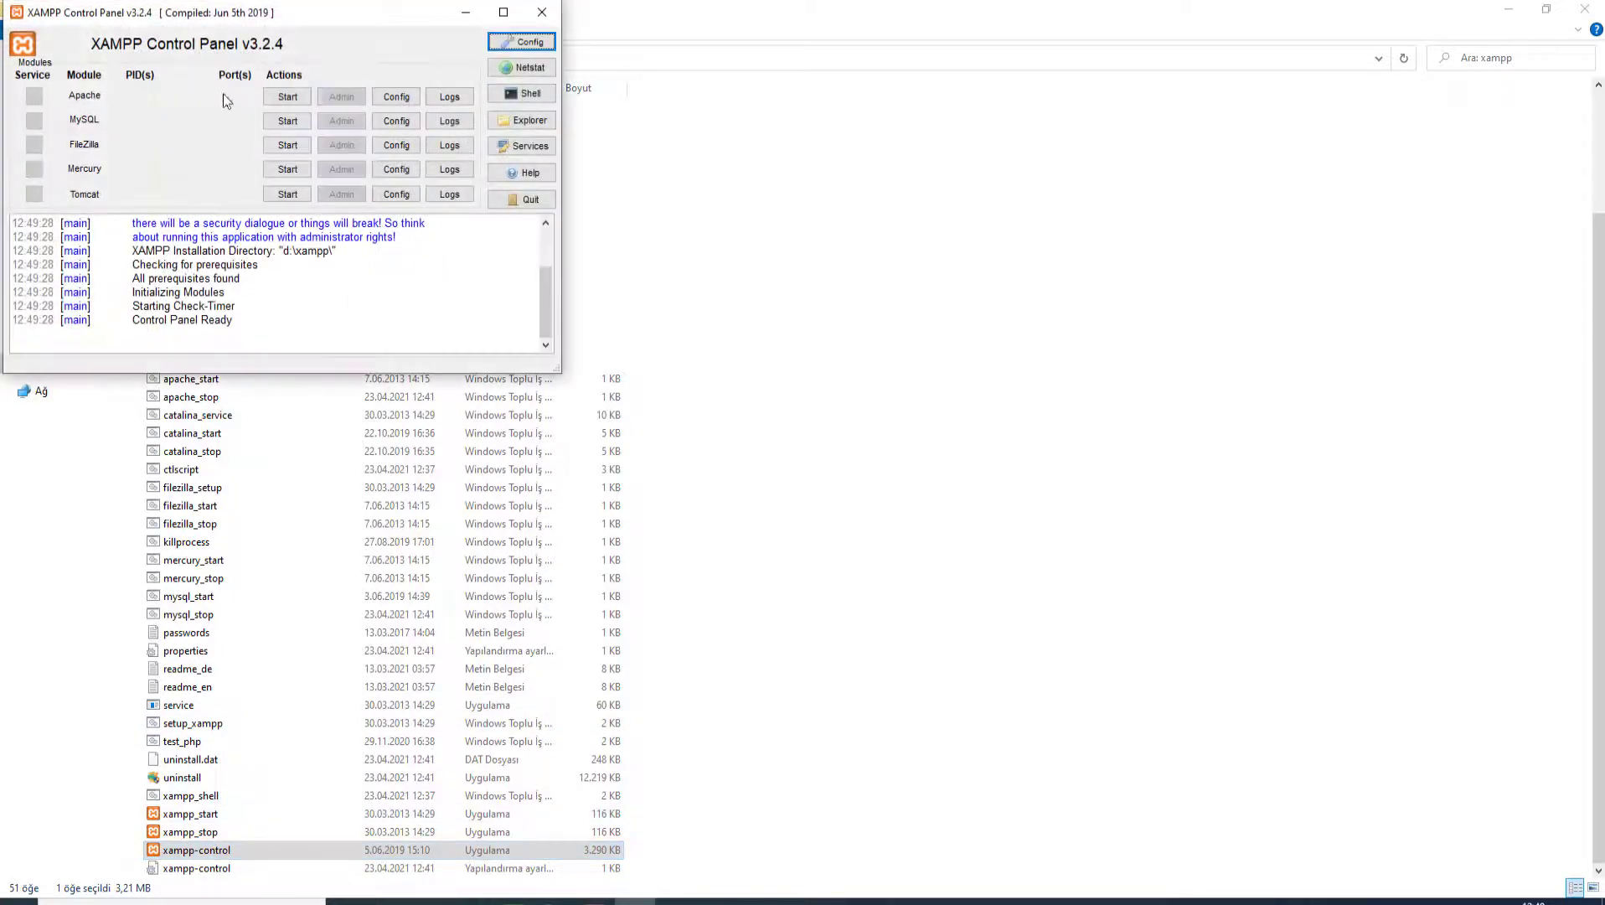
pyautogui.click(287, 98)
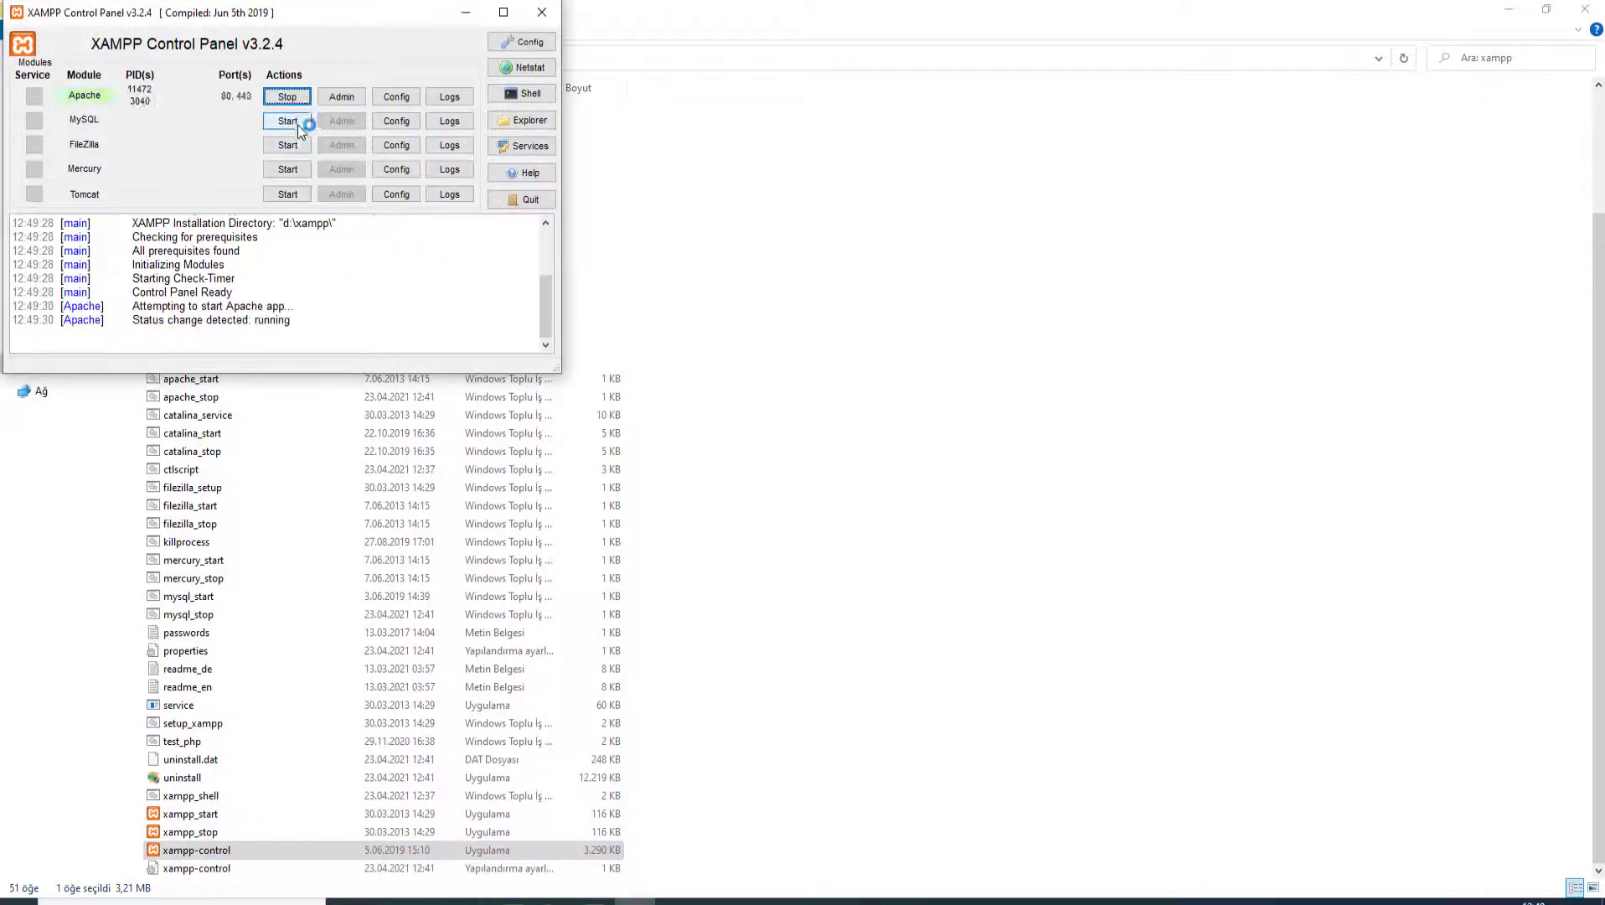
pyautogui.click(297, 125)
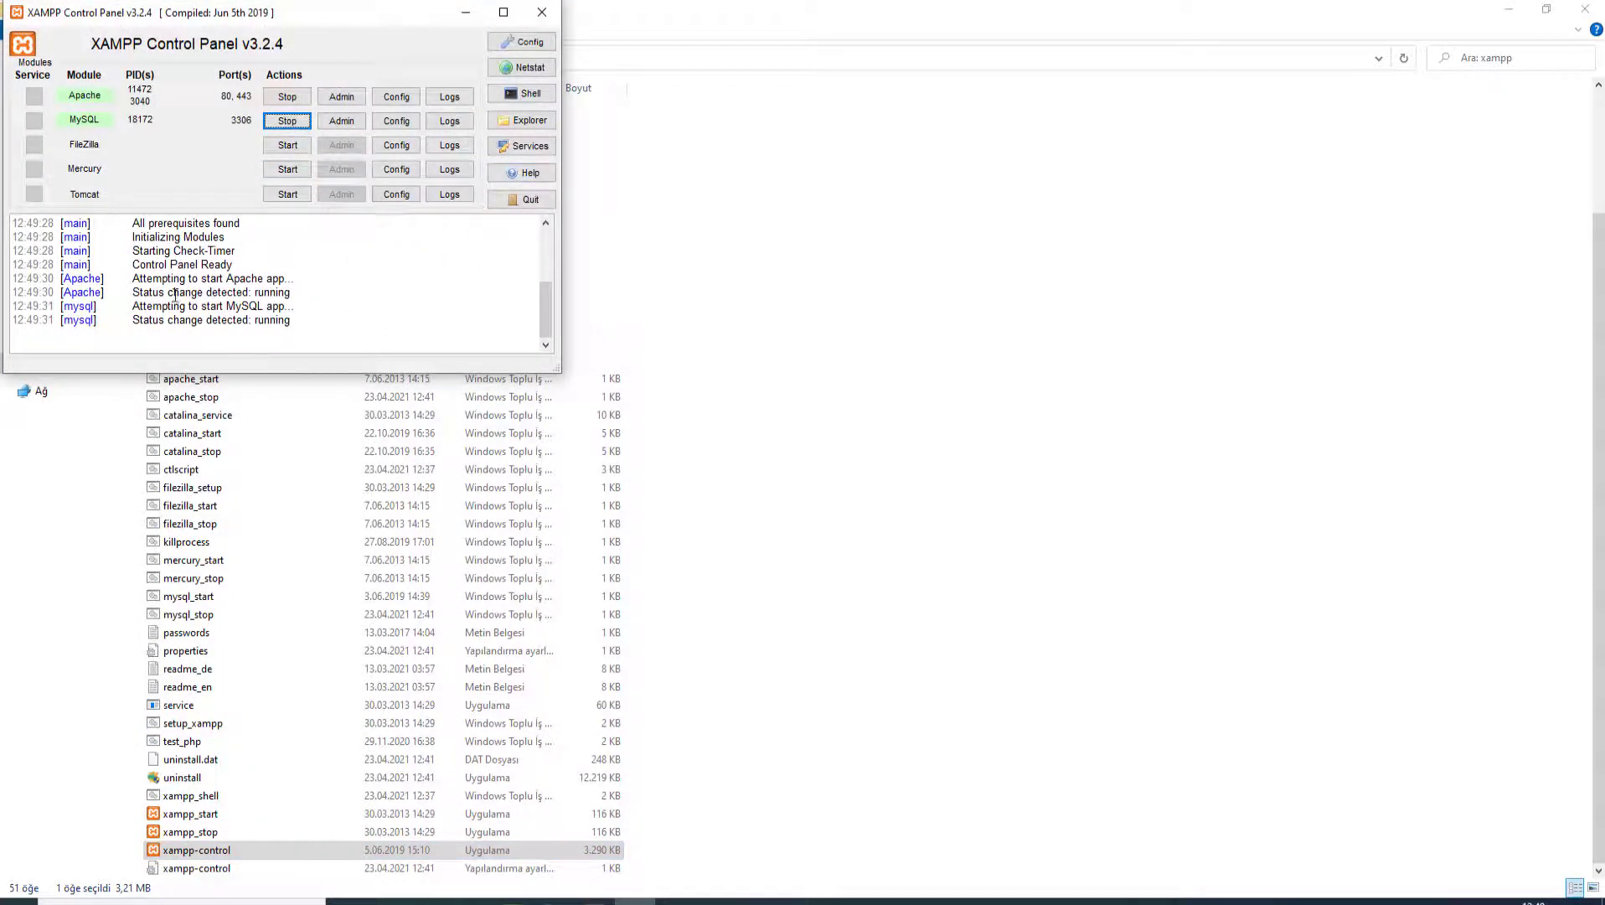
pyautogui.click(470, 901)
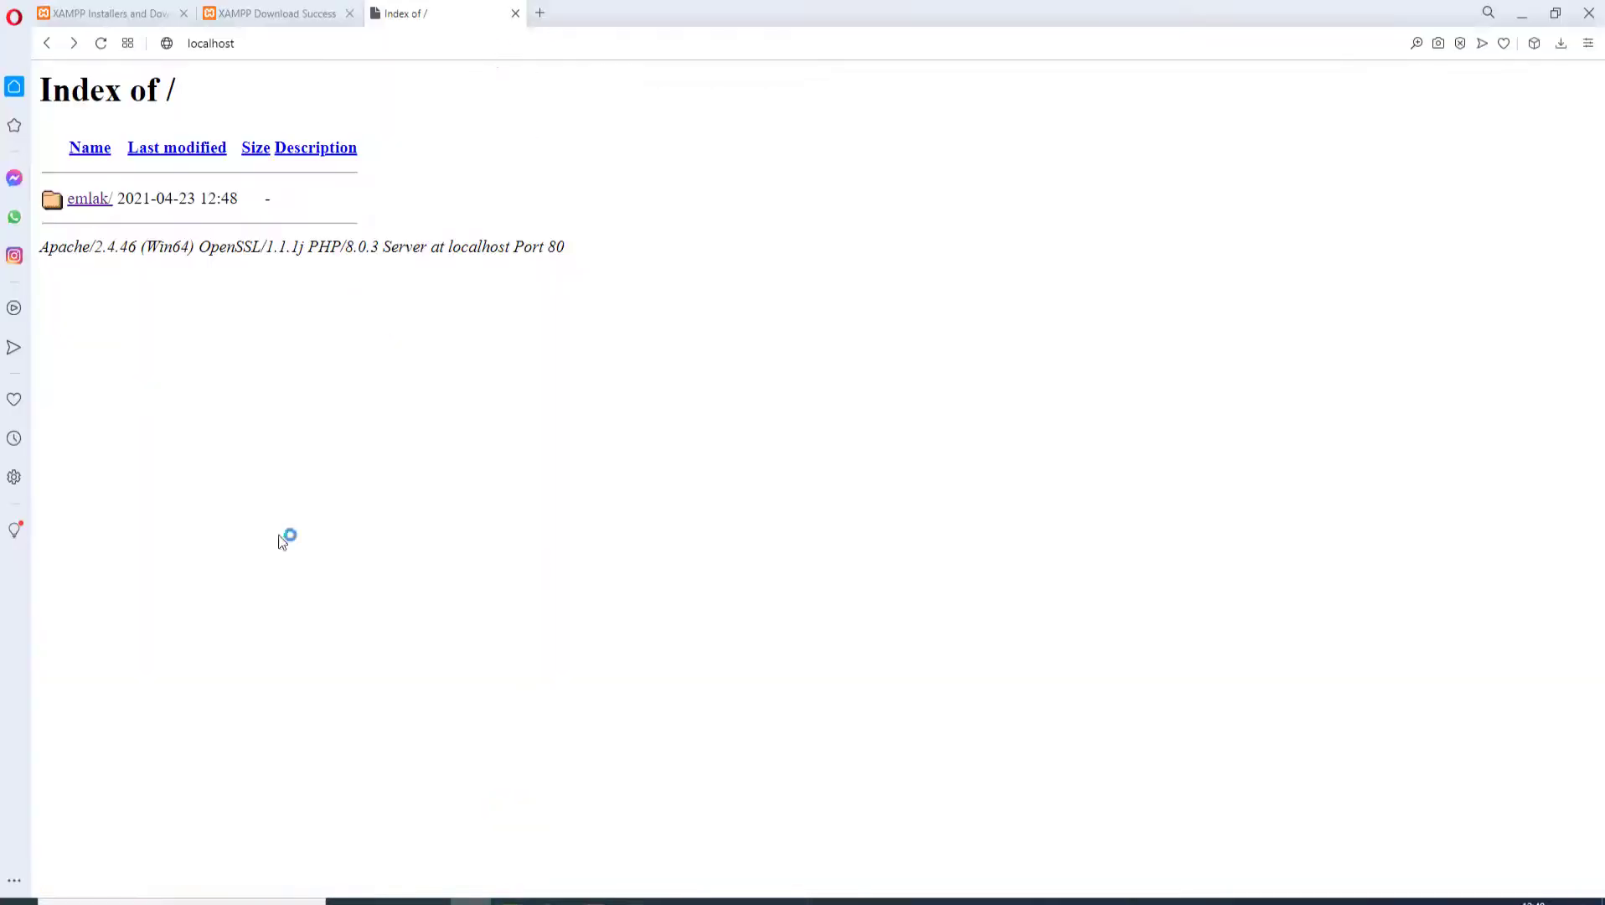
pyautogui.click(469, 900)
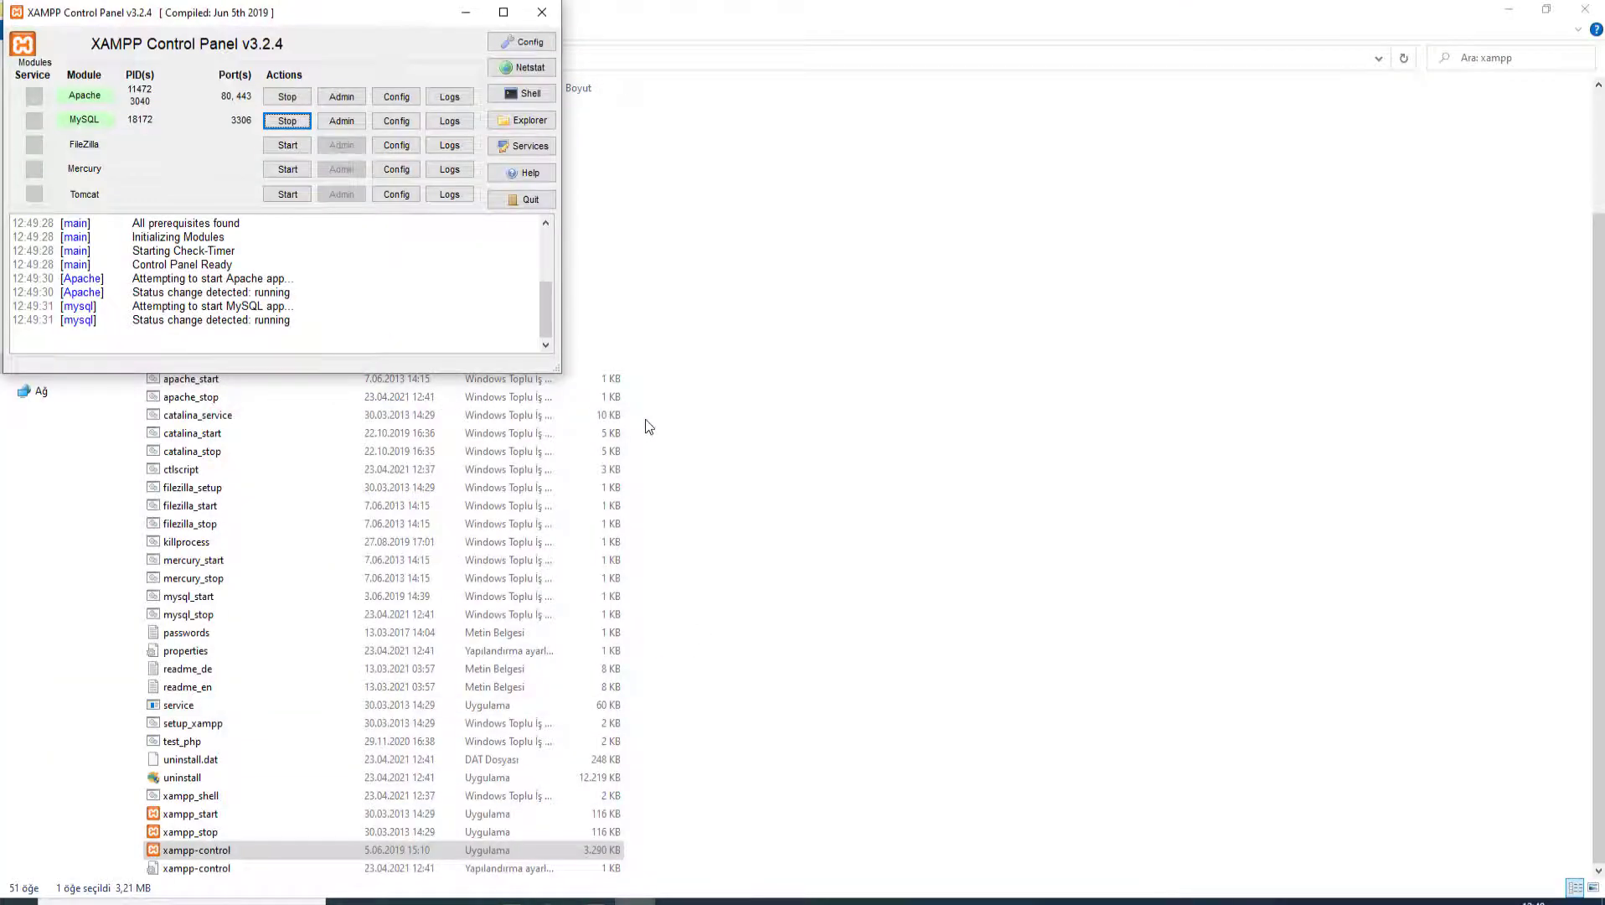
# Step: Close and relaunch xampp-control from the xampp folder, stop Apache and MySQL, and close the XAMPP Control Panel
pyautogui.click(542, 12)
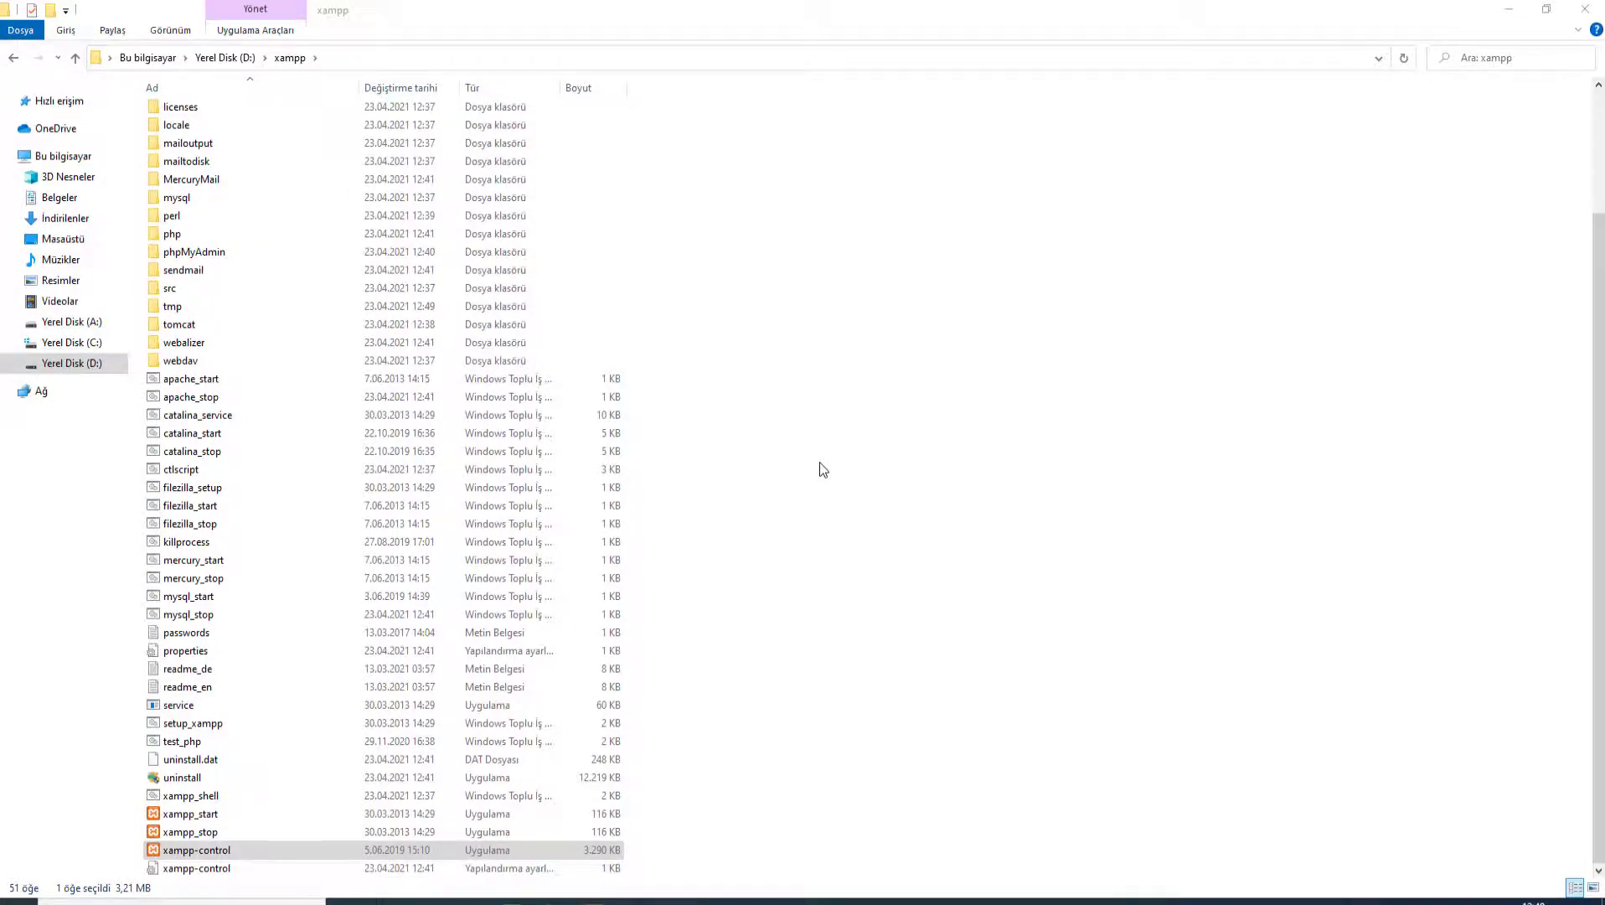
pyautogui.doubleClick(354, 850)
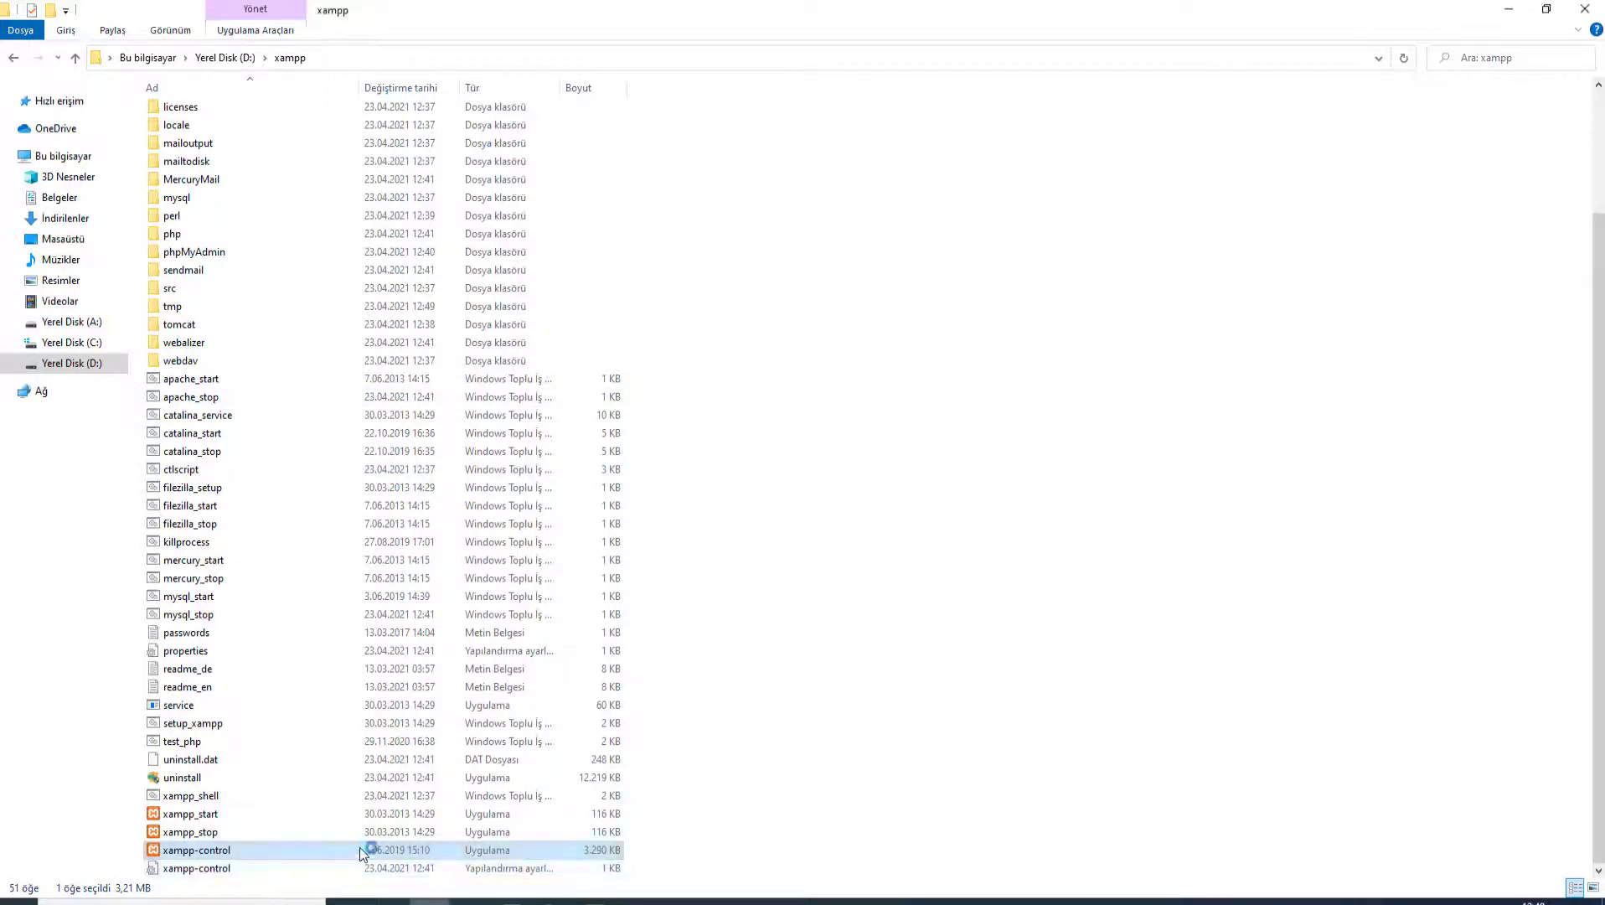
pyautogui.click(288, 97)
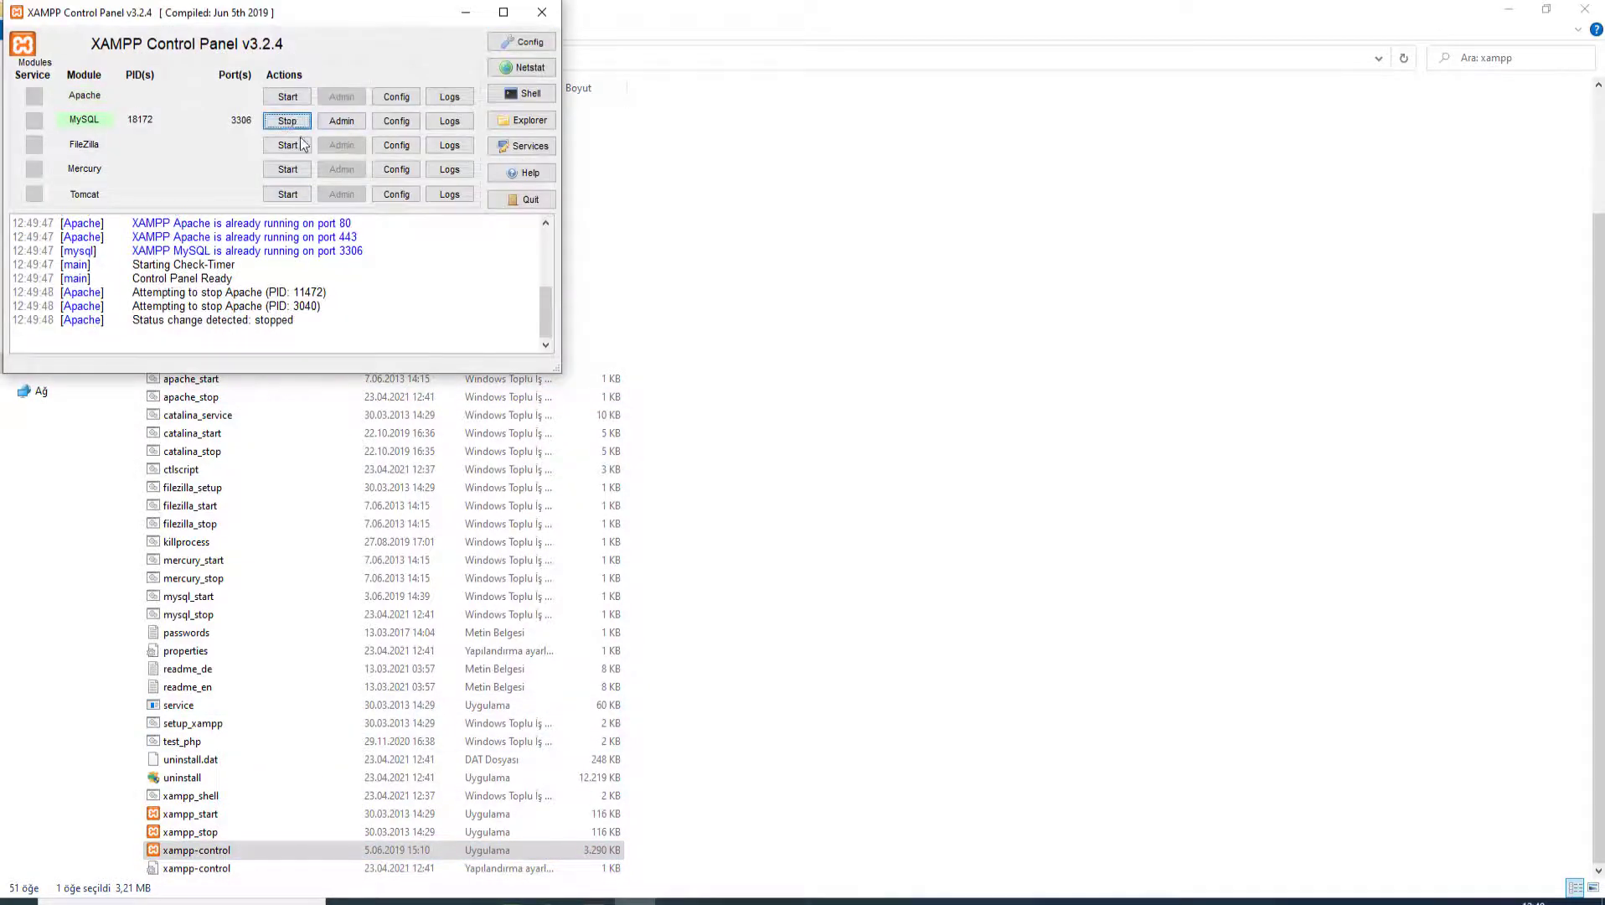
pyautogui.click(287, 121)
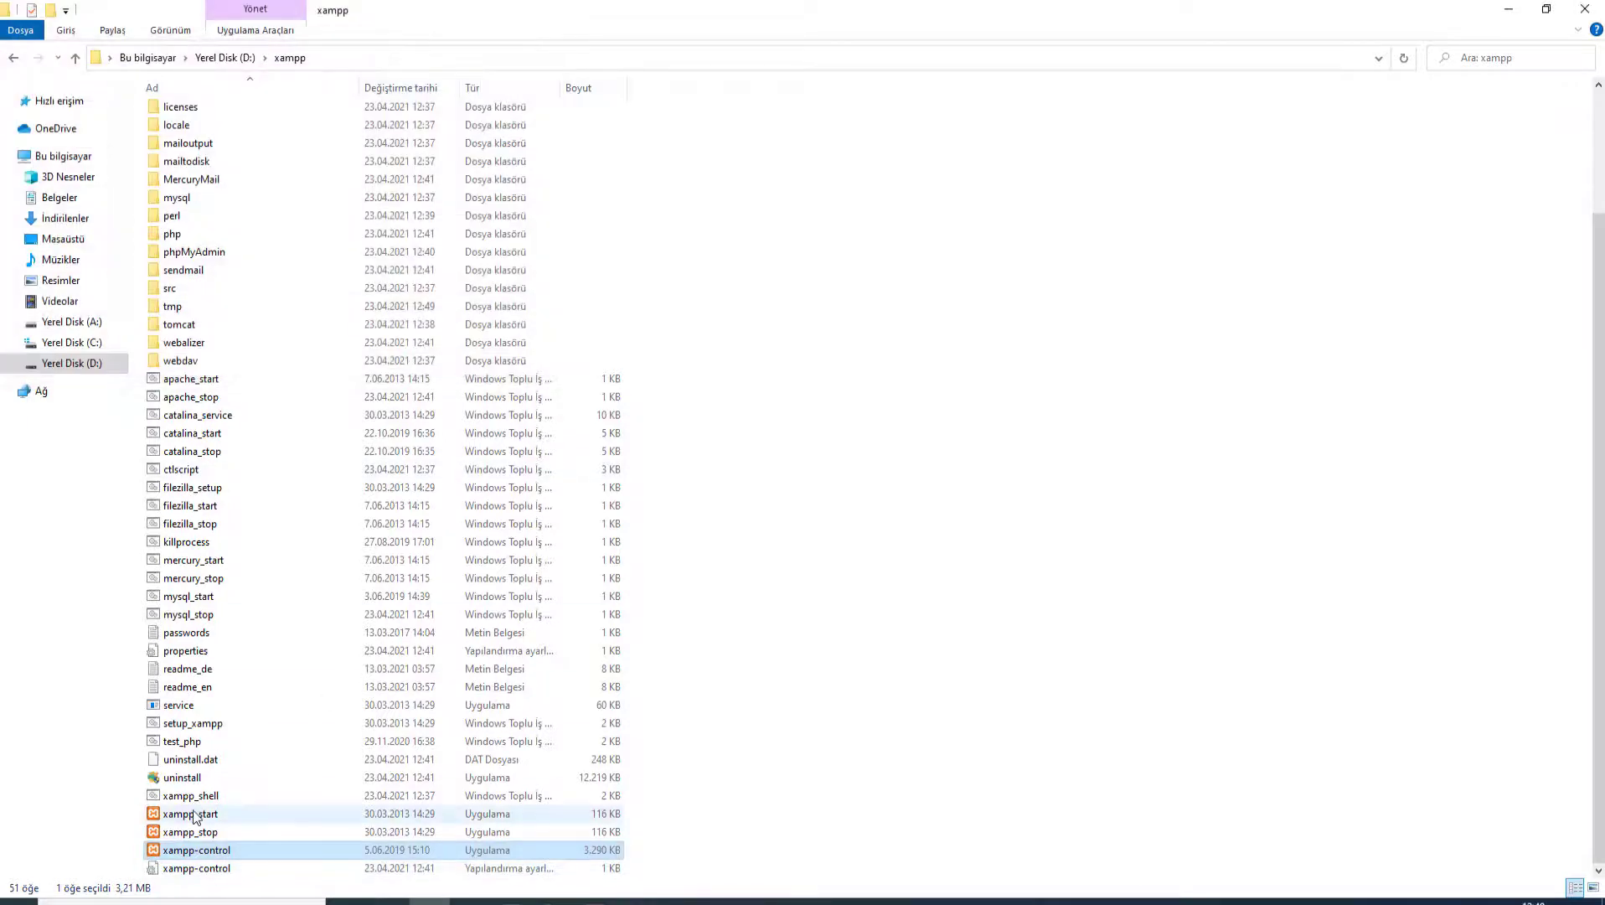
# Step: Start the XAMPP services by running xampp_start, check the localhost index in the browser, and return to the console window
pyautogui.doubleClick(192, 817)
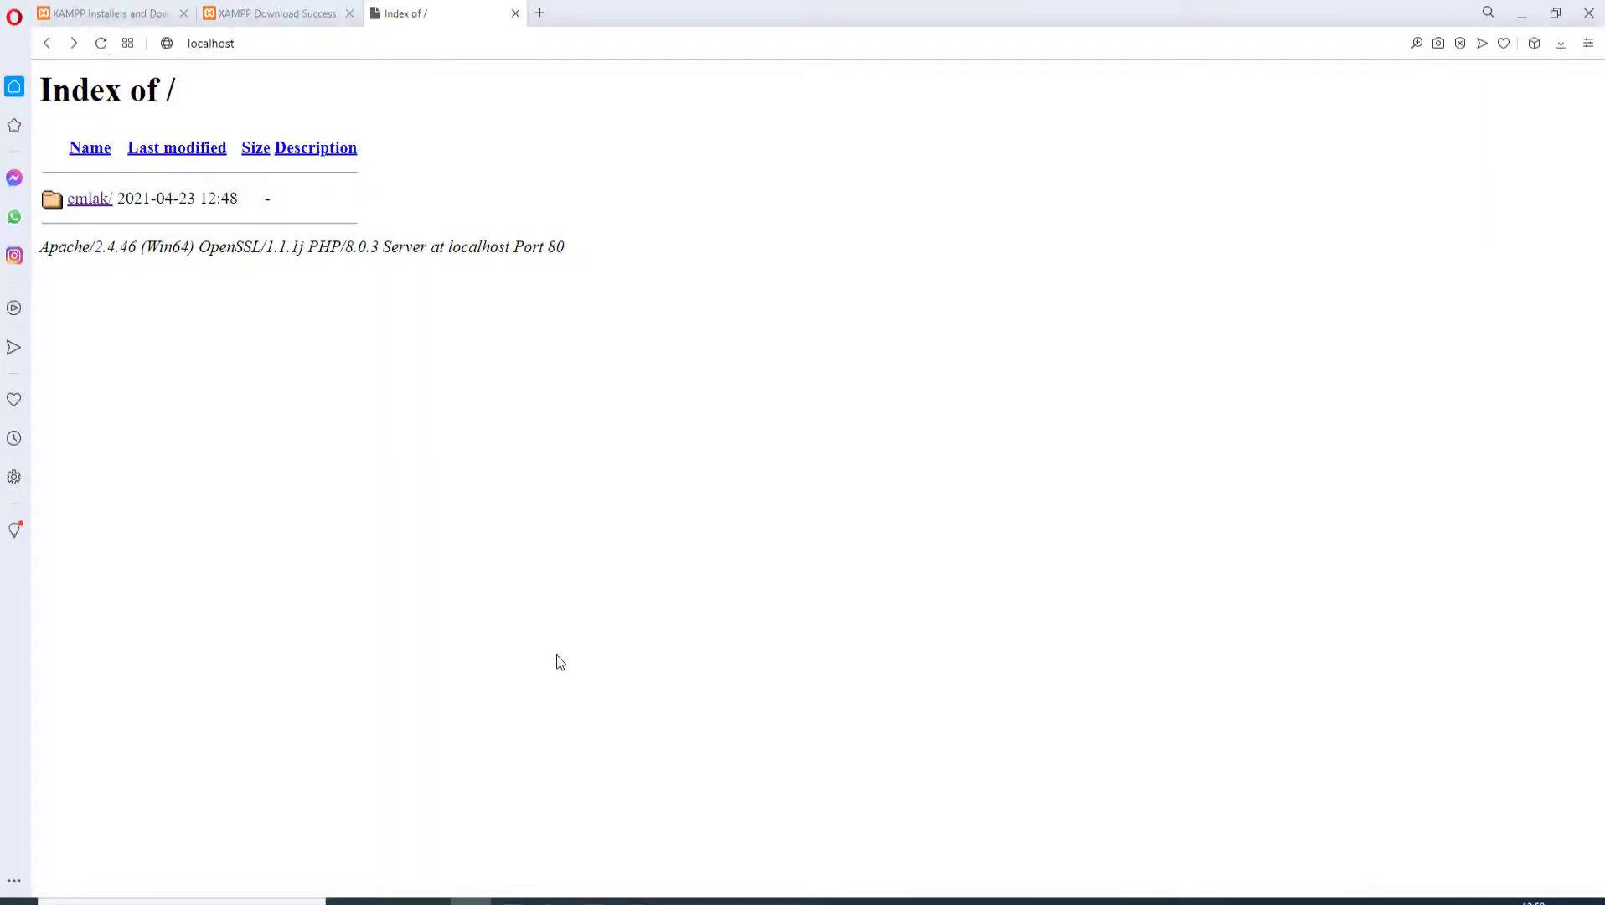
pyautogui.click(471, 901)
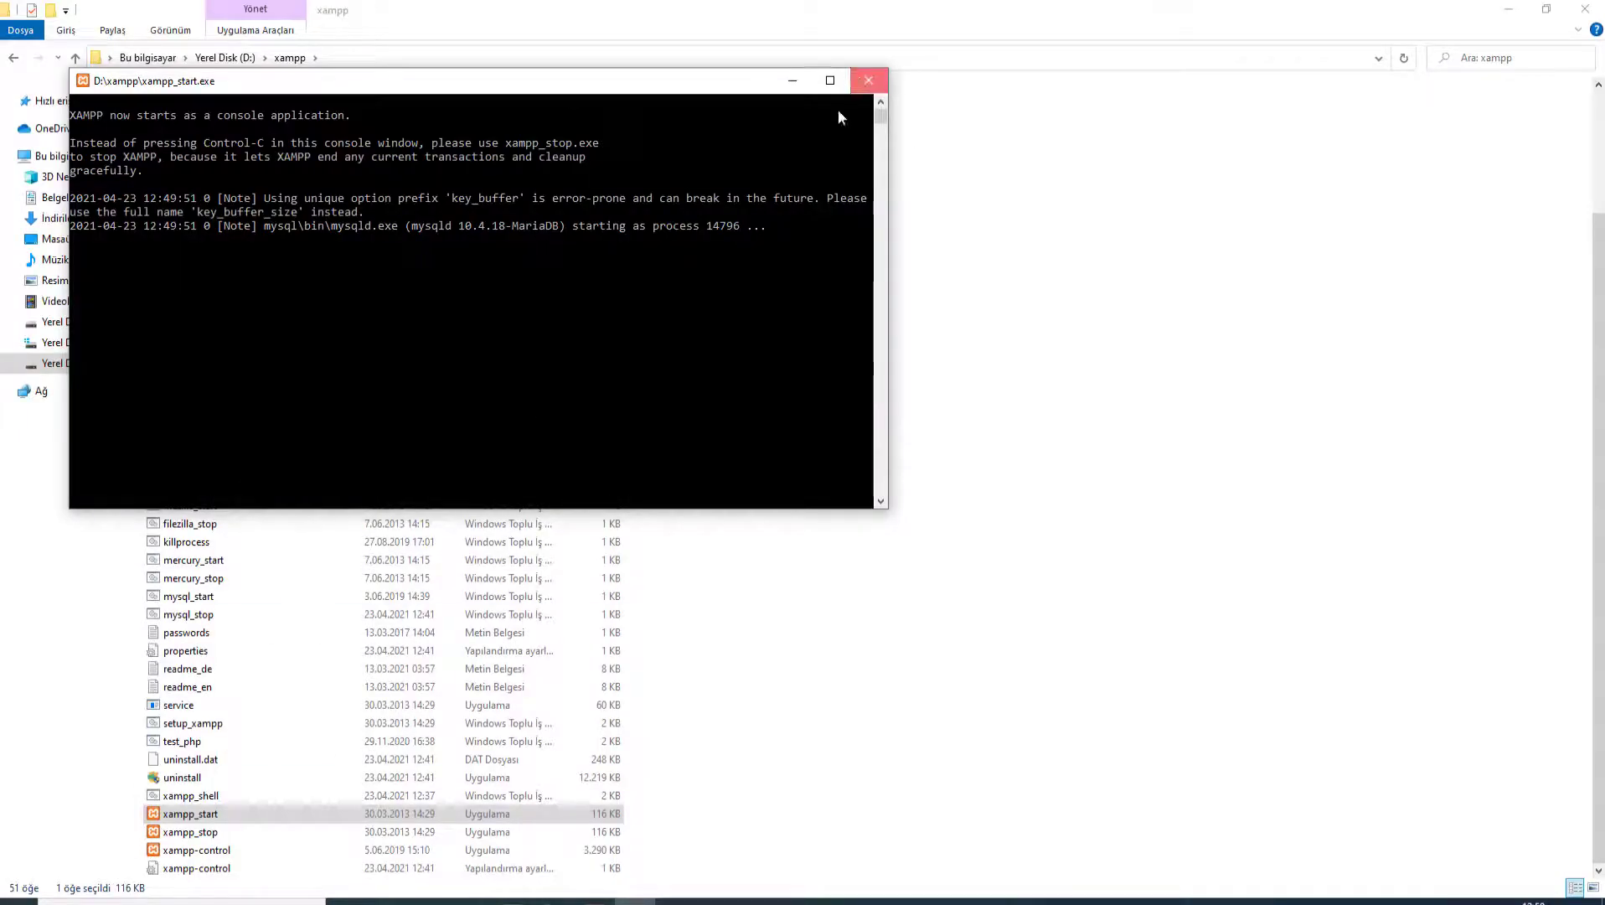
# Step: Stop the XAMPP services by running xampp_stop, reload localhost in the browser, and return to the xampp folder's upper entries
pyautogui.click(222, 832)
pyautogui.doubleClick(222, 832)
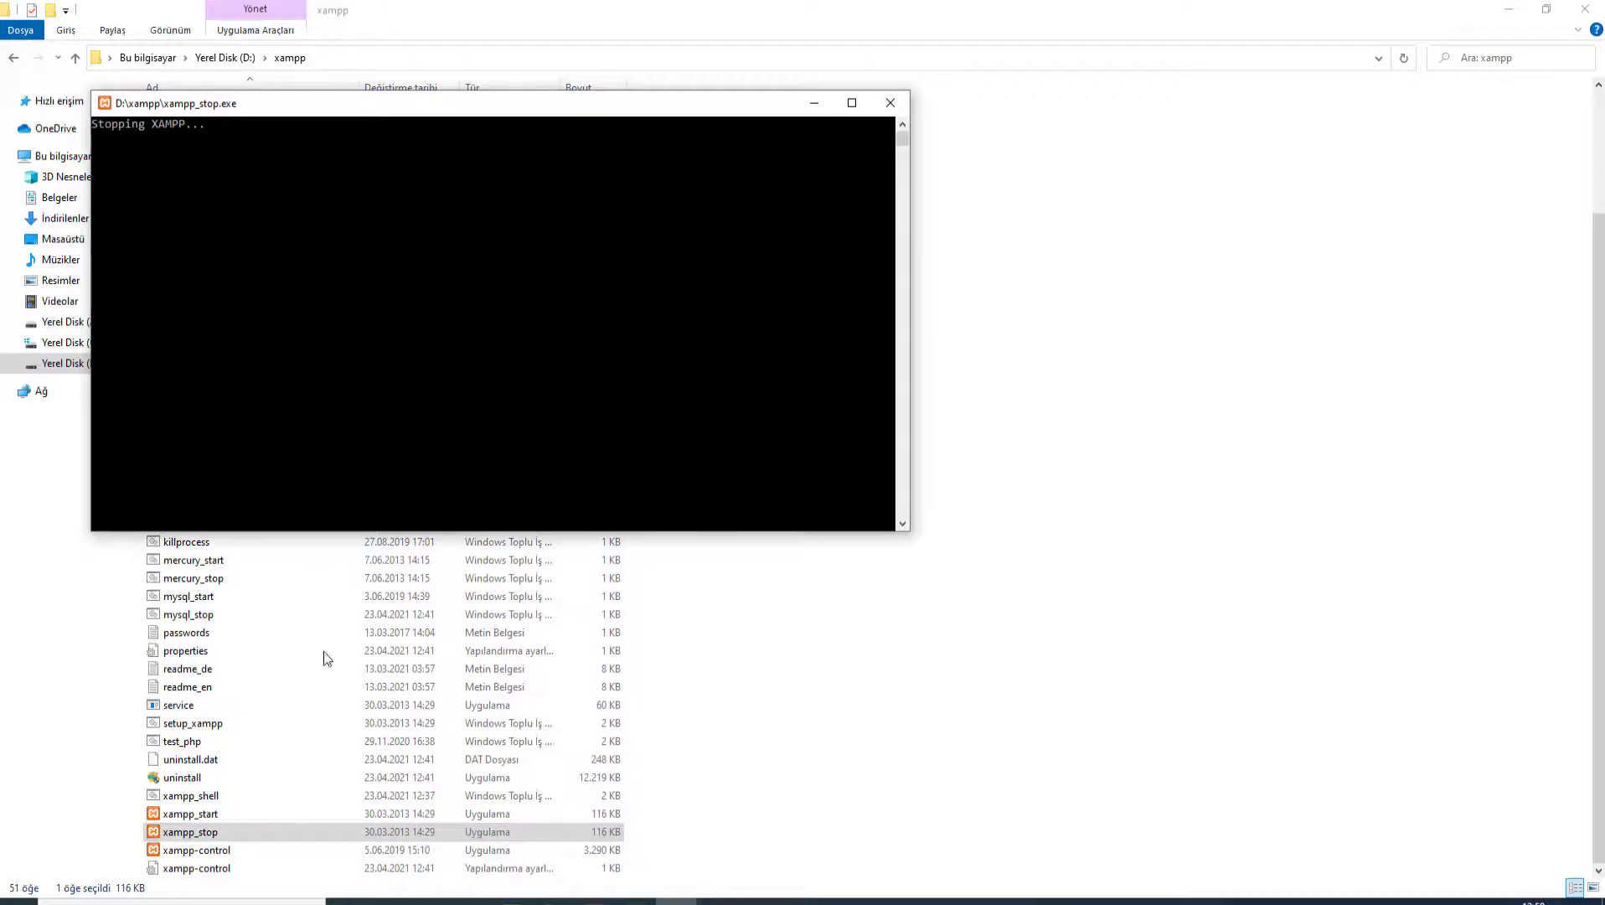
pyautogui.click(471, 901)
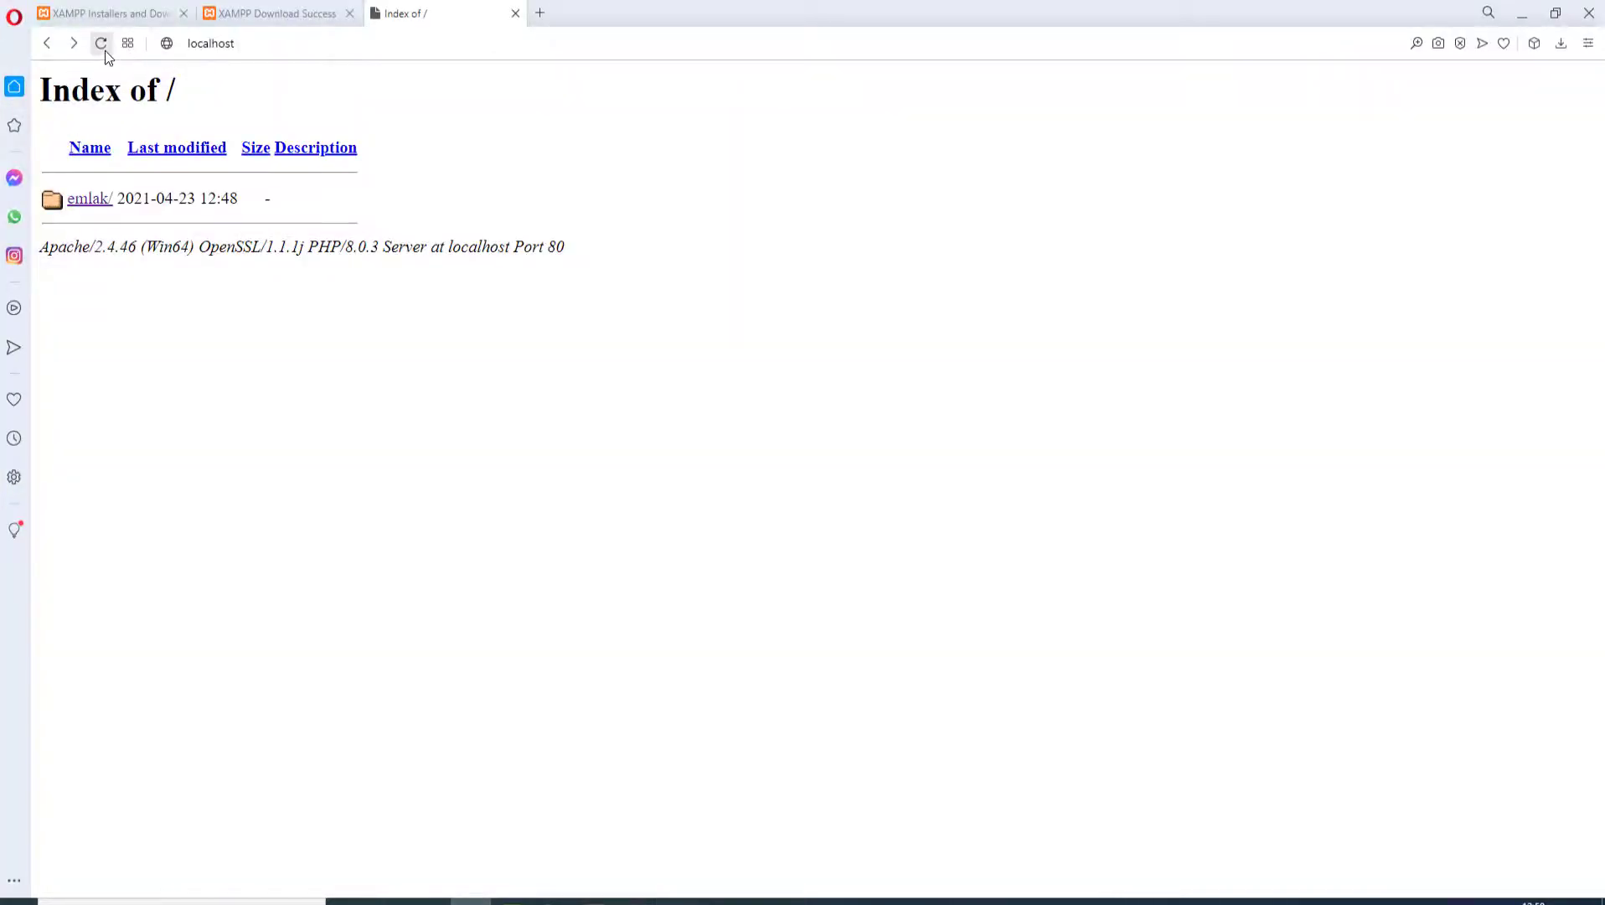
pyautogui.click(100, 45)
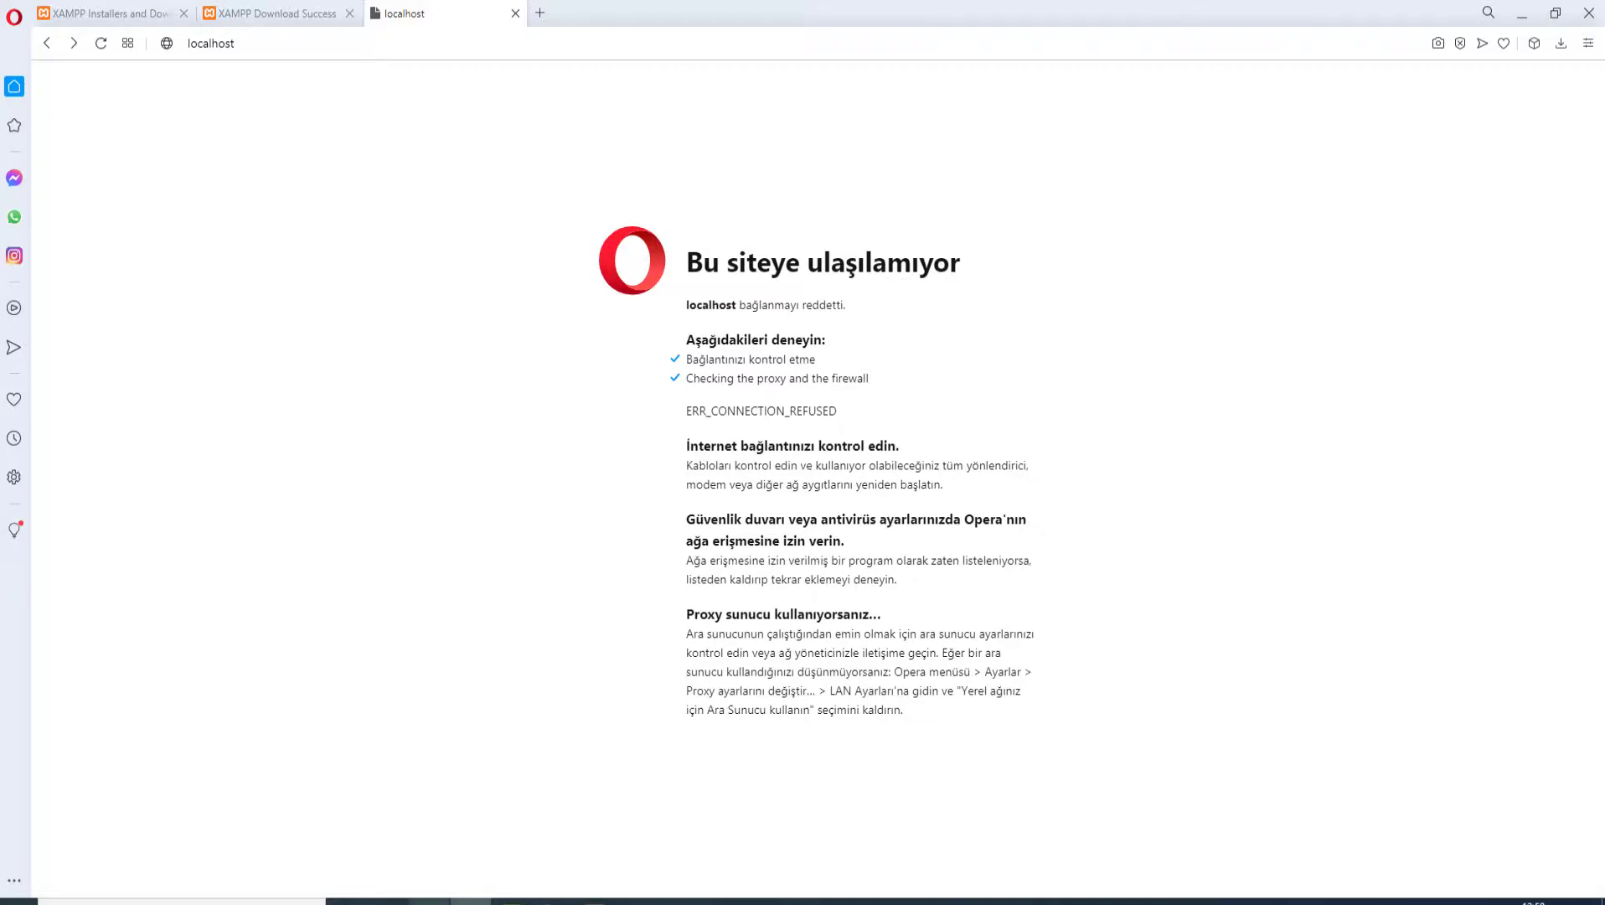
pyautogui.click(471, 901)
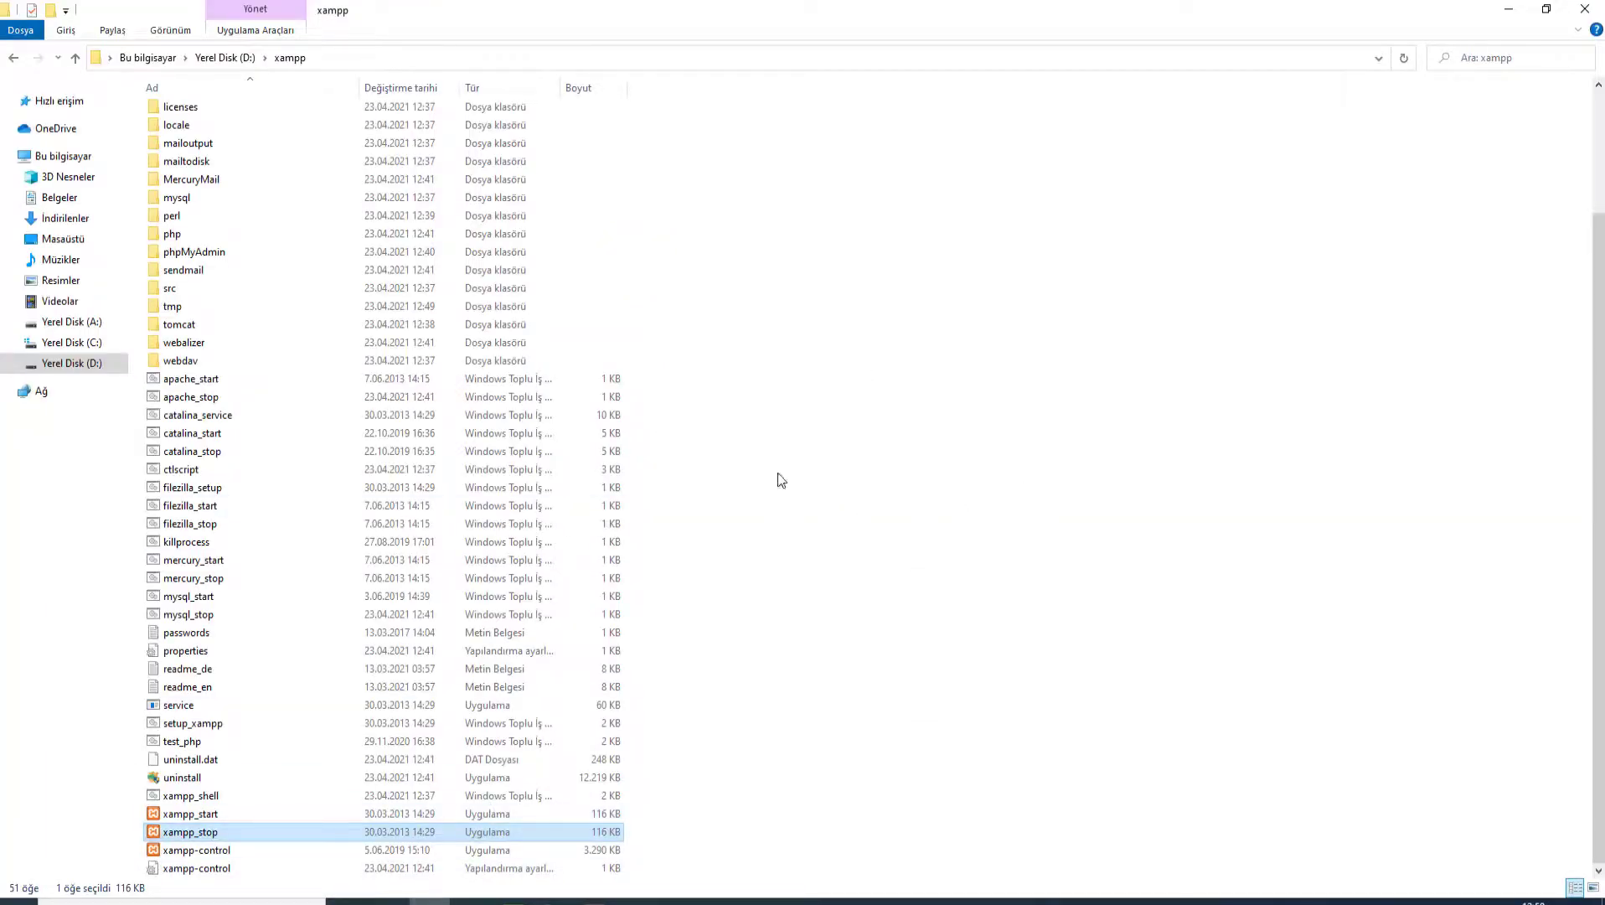
pyautogui.scroll(3, 727, 373)
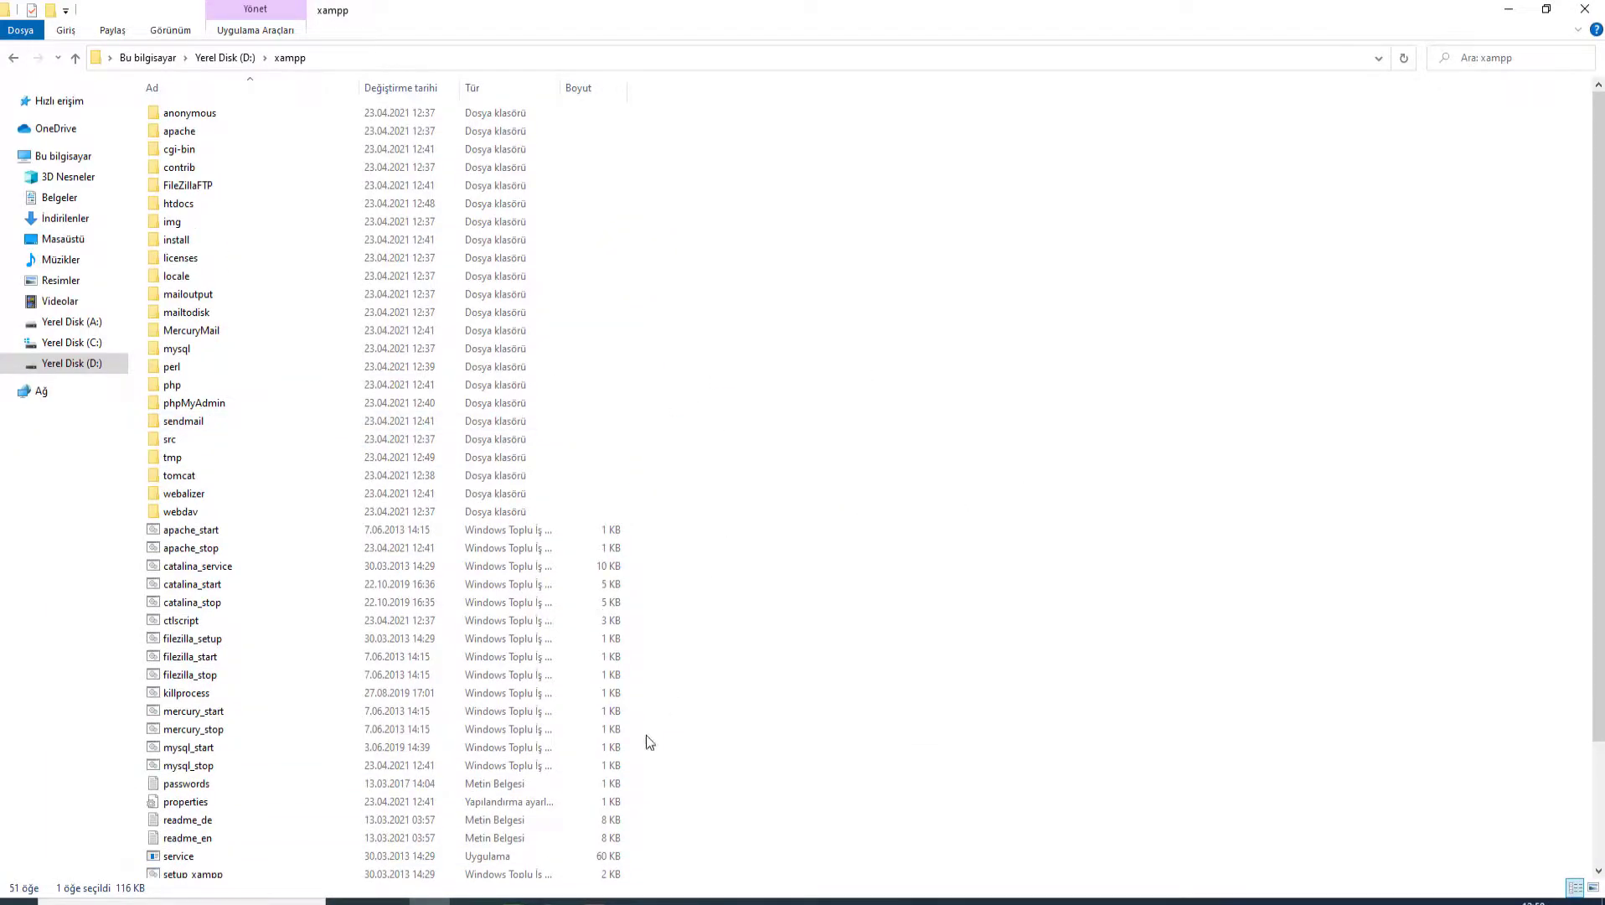